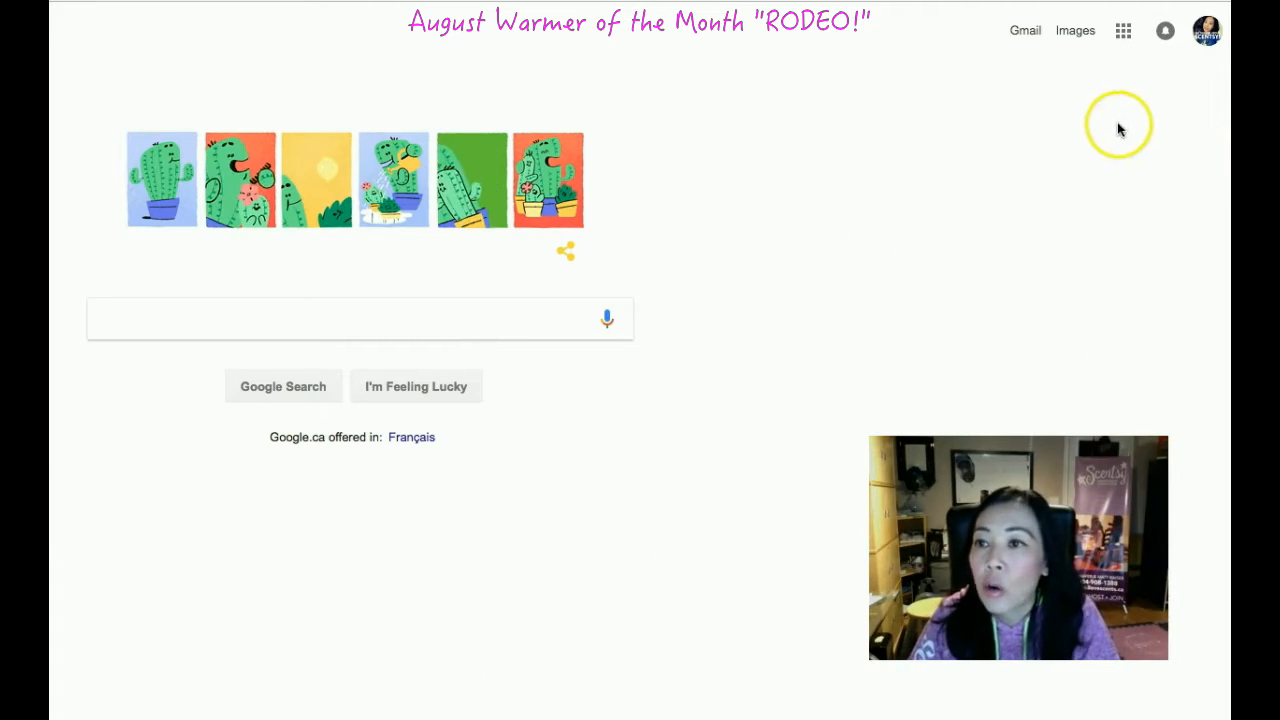
- Open the page that presents all of Google's products
left_click(1124, 34)
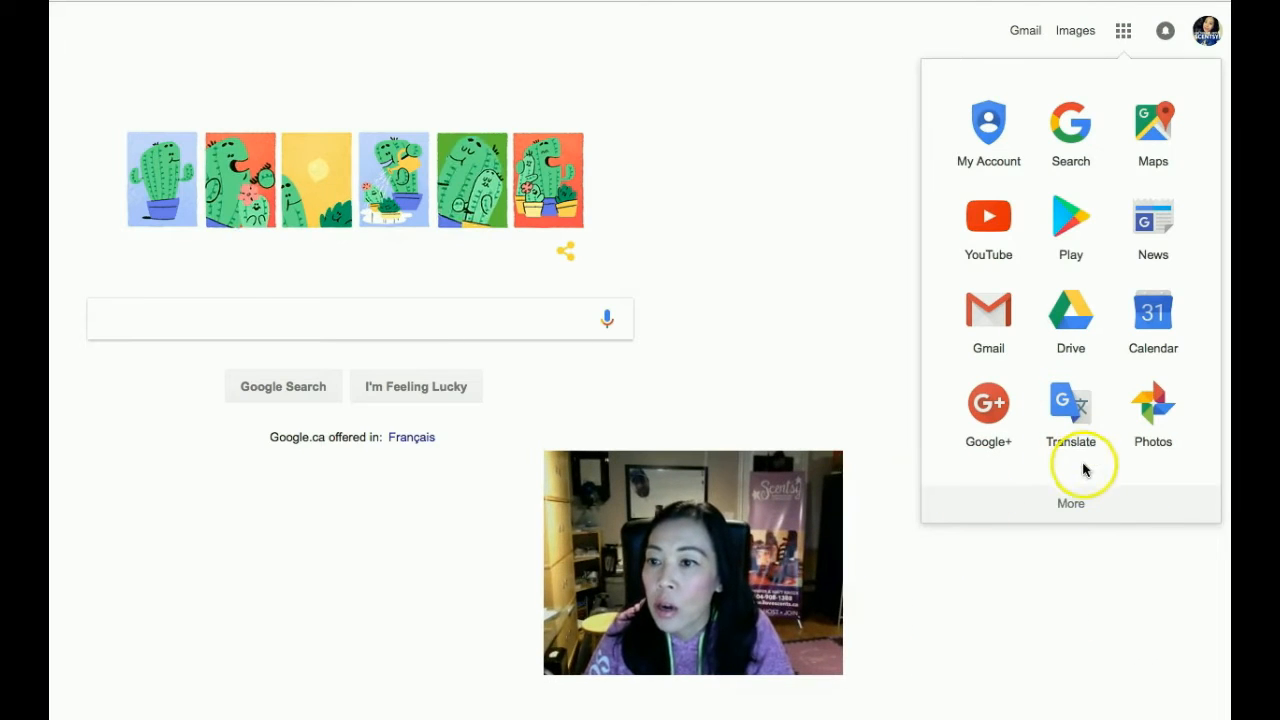
left_click(1068, 507)
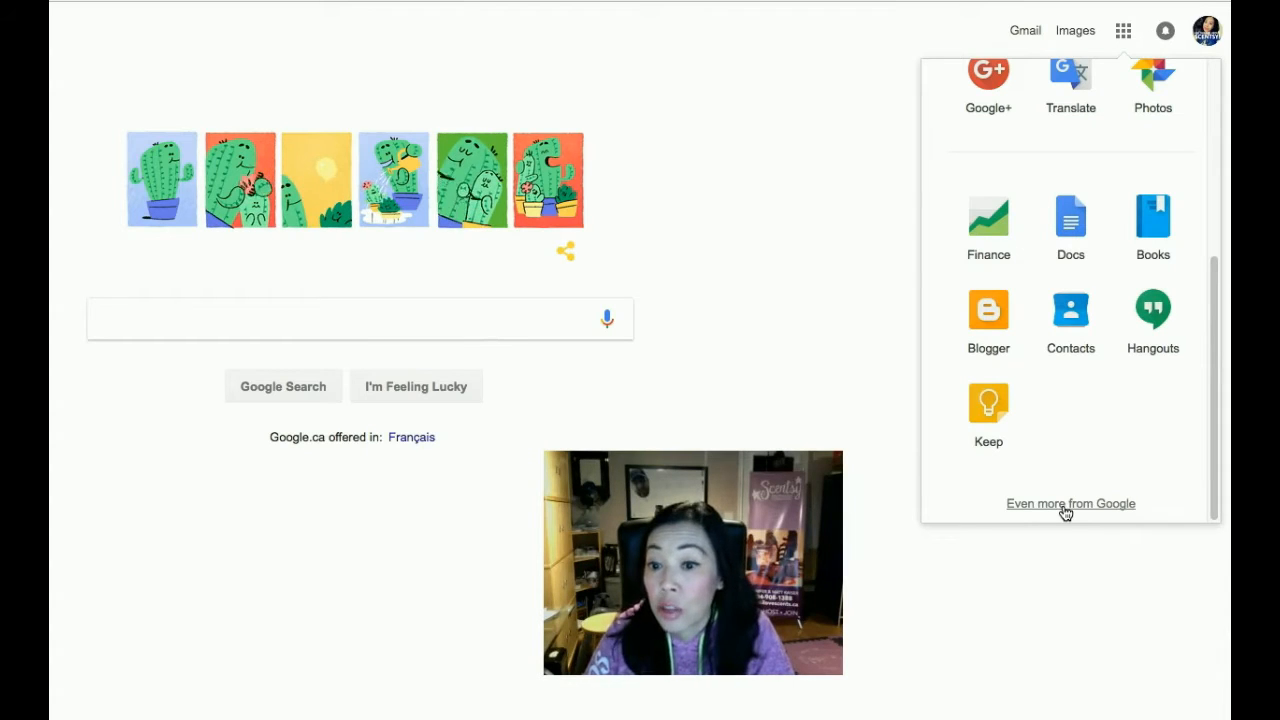
left_click(1068, 505)
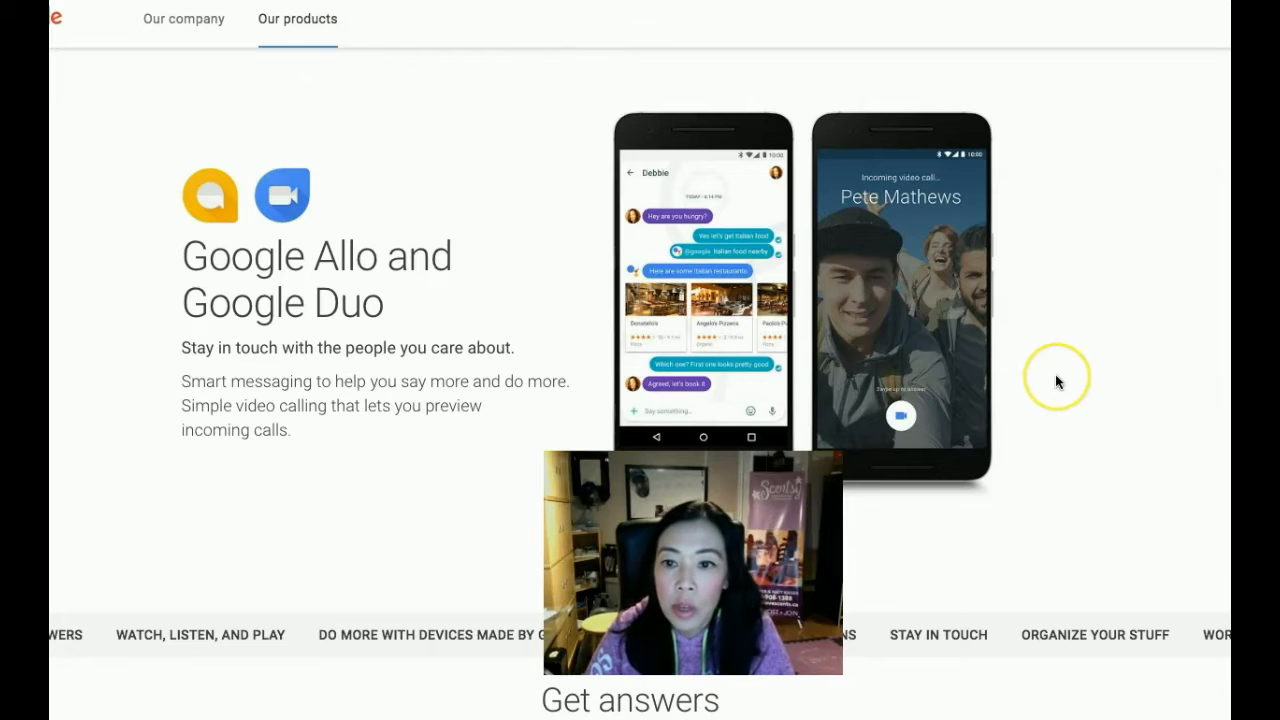
- Find Forms in the full list of Google products and open its page
scroll(1056, 377, "down", 1)
scroll(1056, 381, "down", 10)
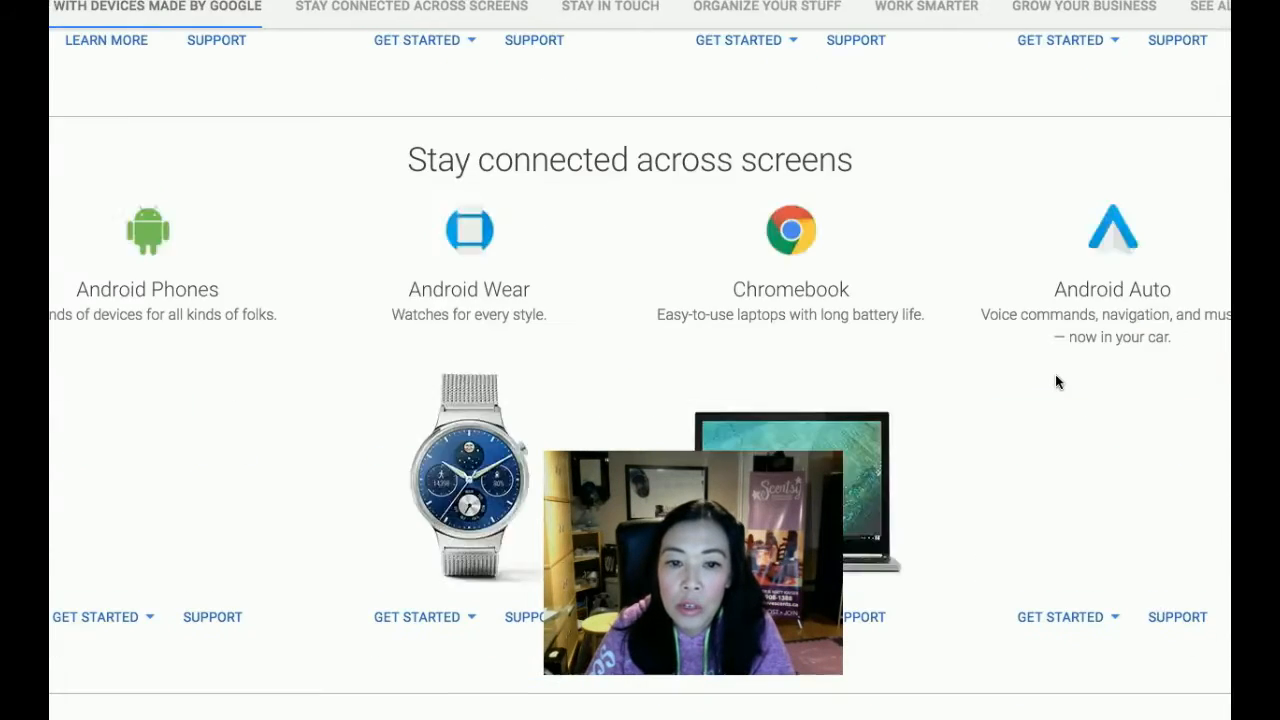
scroll(1055, 381, "down", 14)
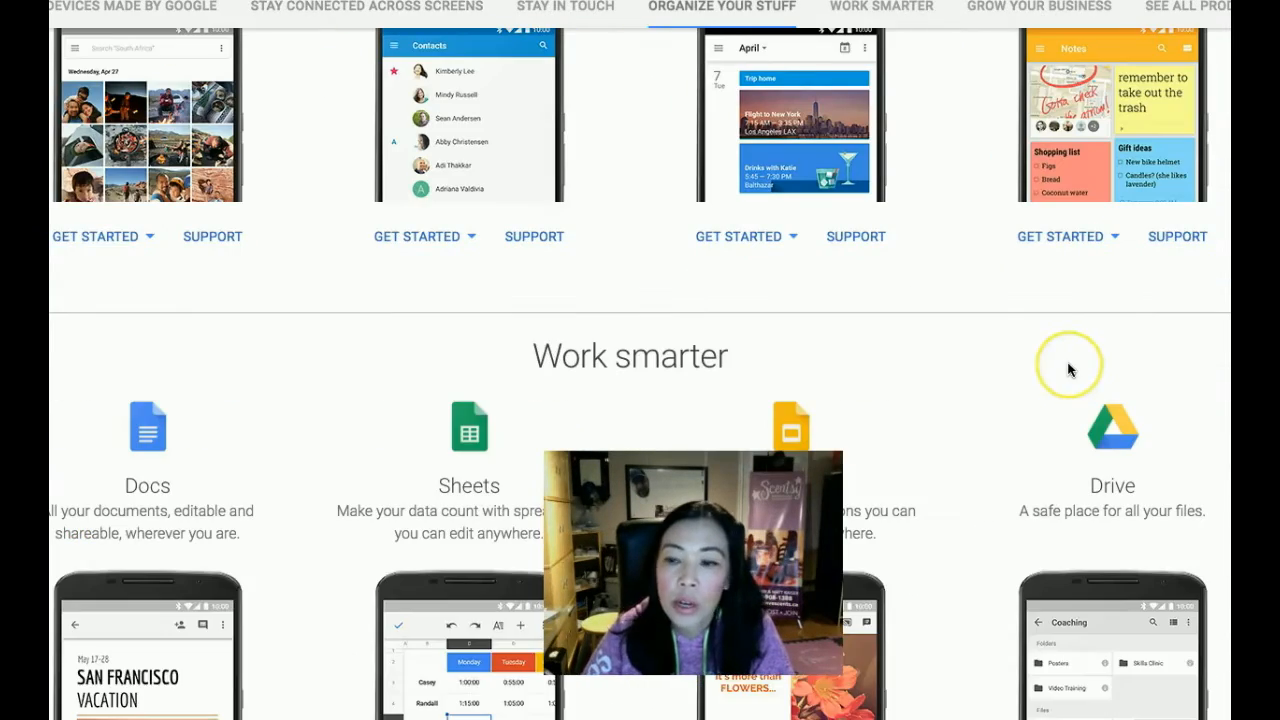
scroll(1066, 368, "down", 3)
scroll(1068, 370, "down", 4)
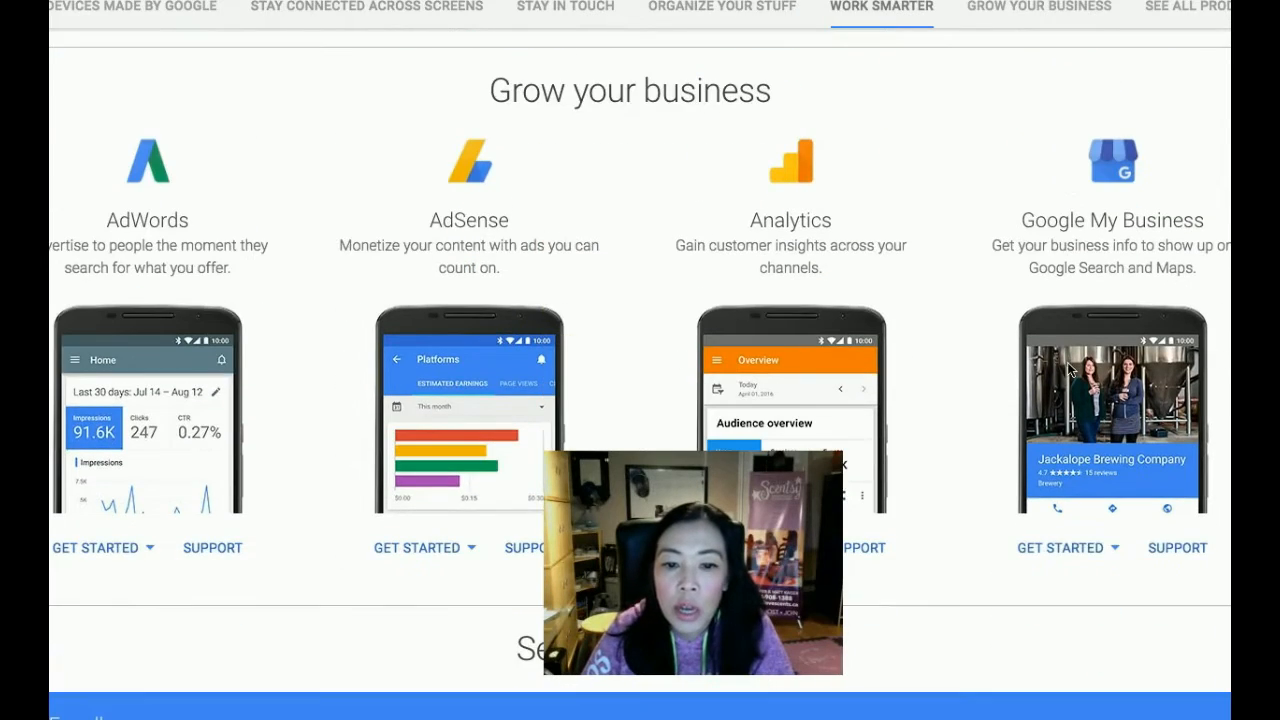
scroll(1070, 370, "down", 1)
scroll(1070, 369, "down", 4)
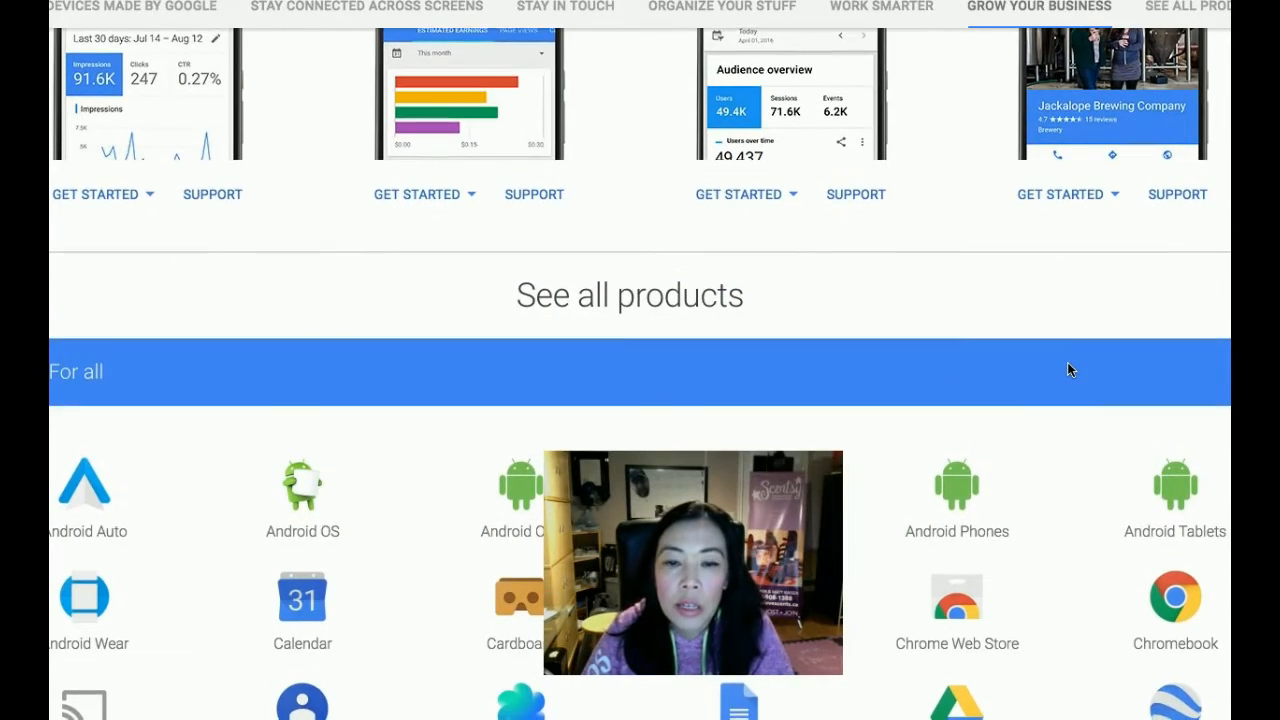
scroll(1067, 369, "down", 2)
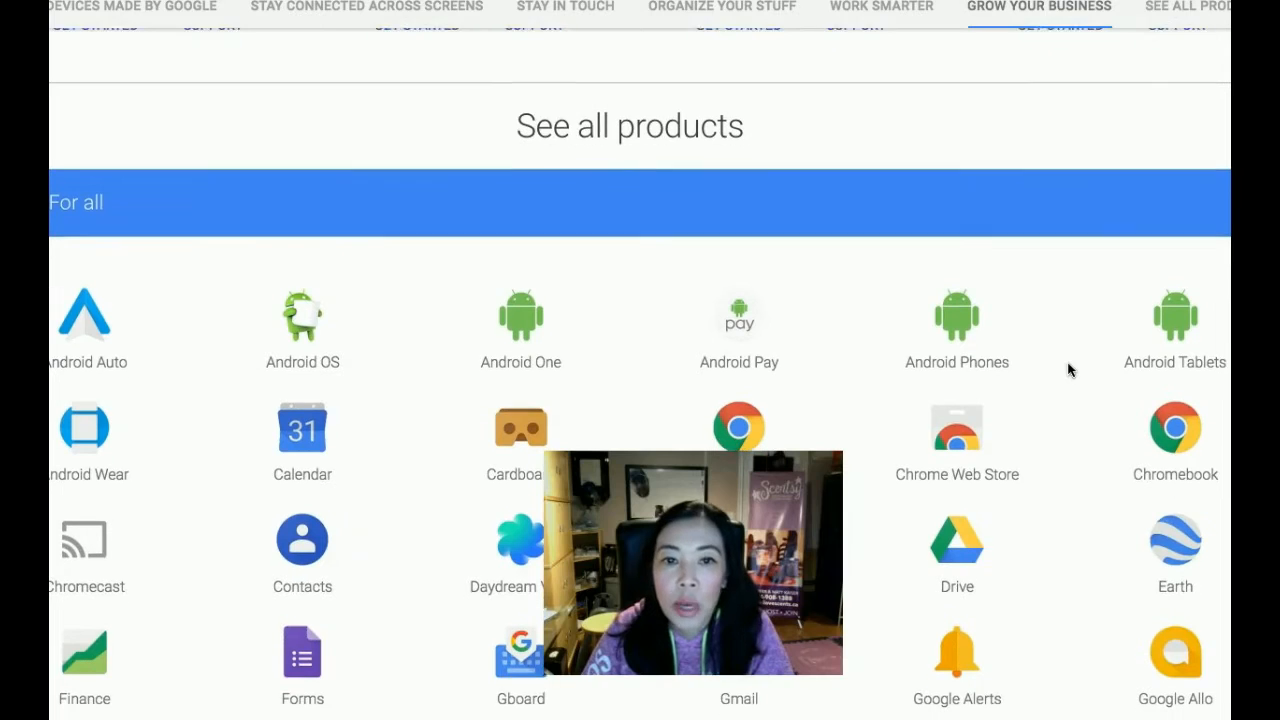
scroll(1068, 370, "down", 2)
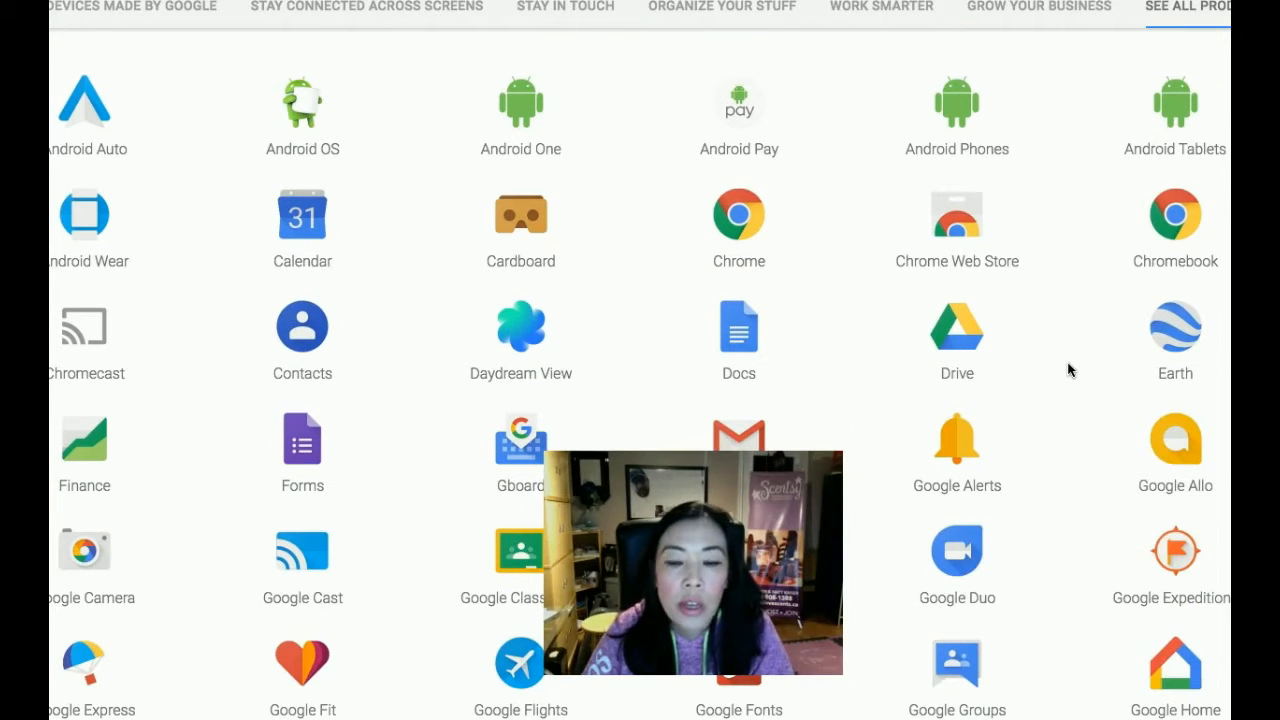
scroll(1068, 370, "down", 1)
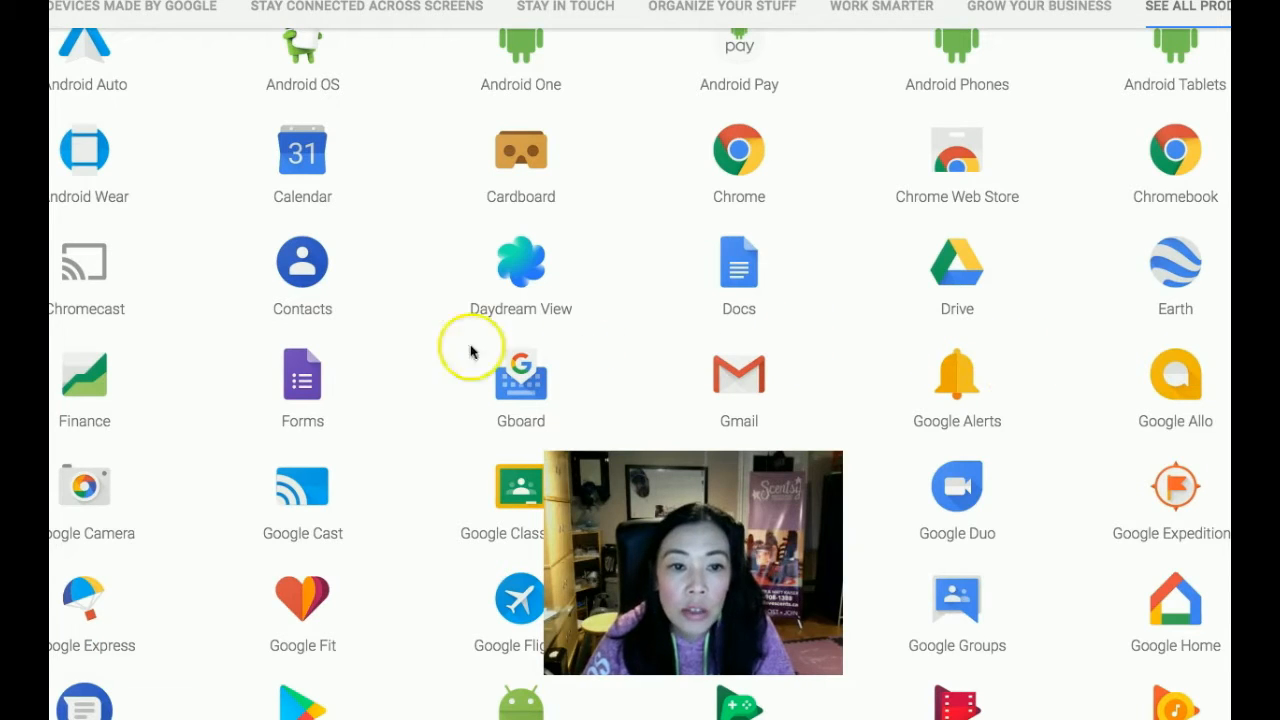
left_click(299, 400)
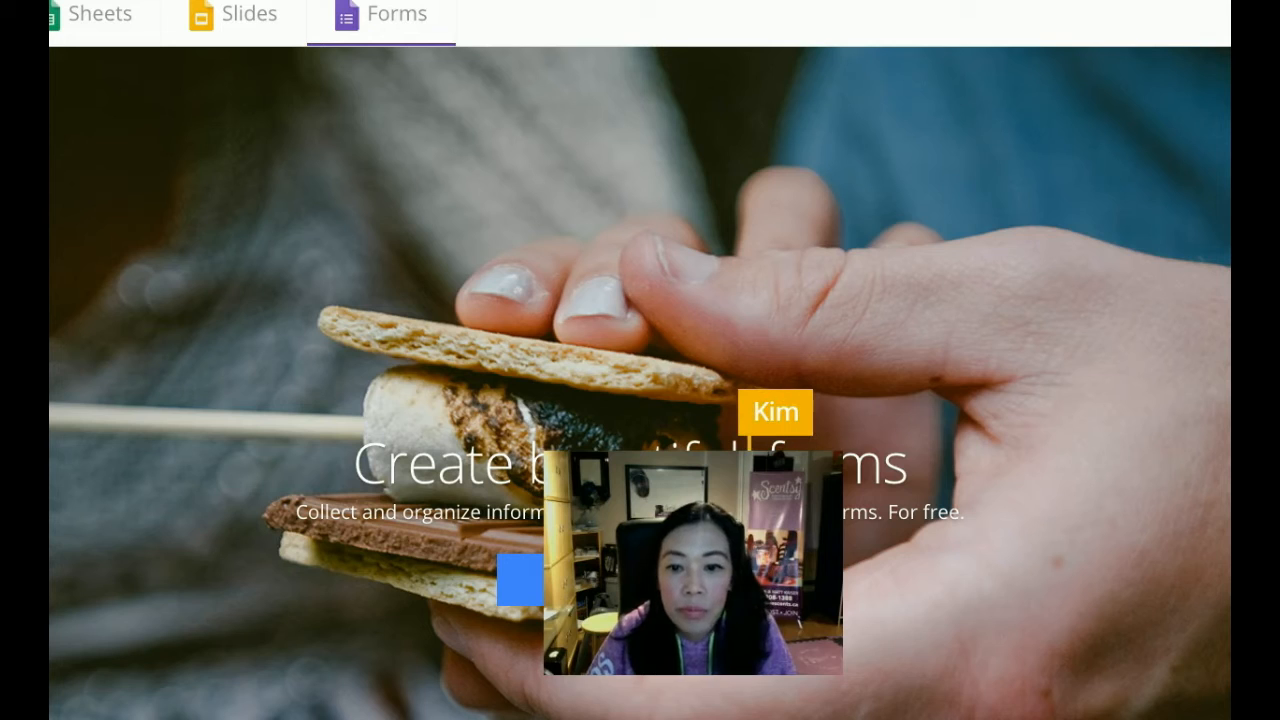
- Continue from the Forms introduction page to the Google Forms home screen
left_click_drag(773, 428, 1138, 470)
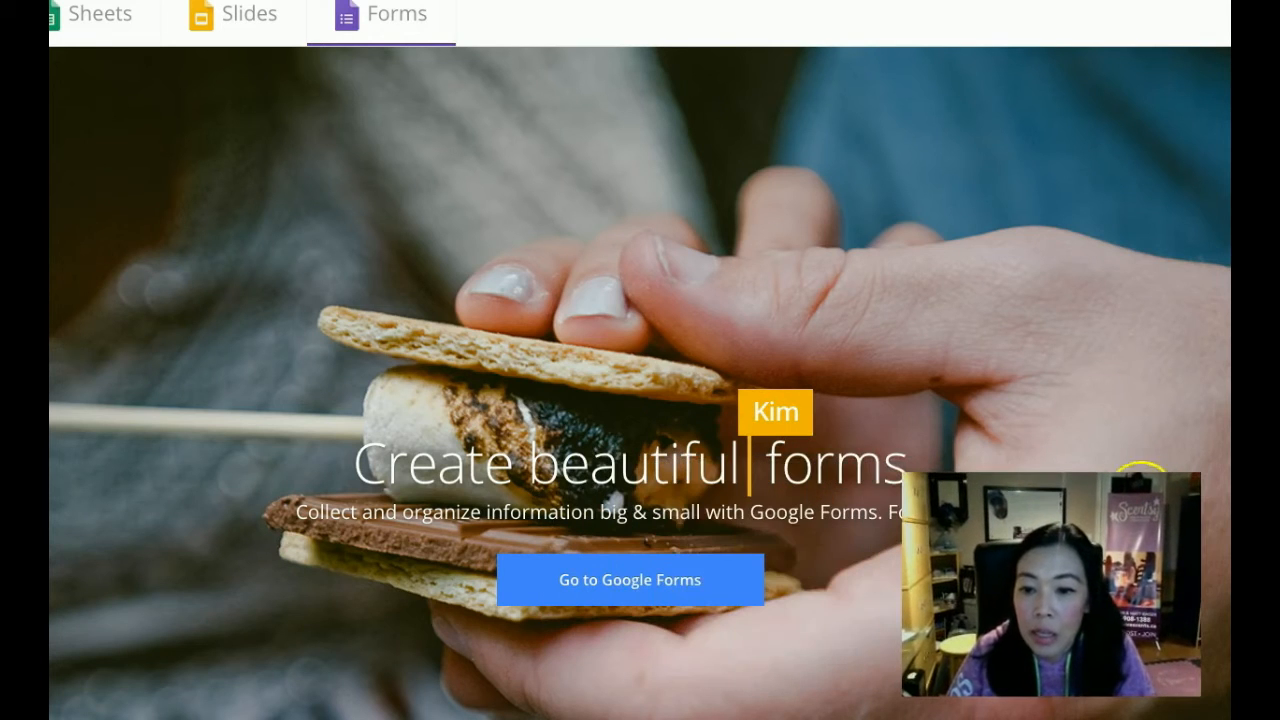
left_click(618, 591)
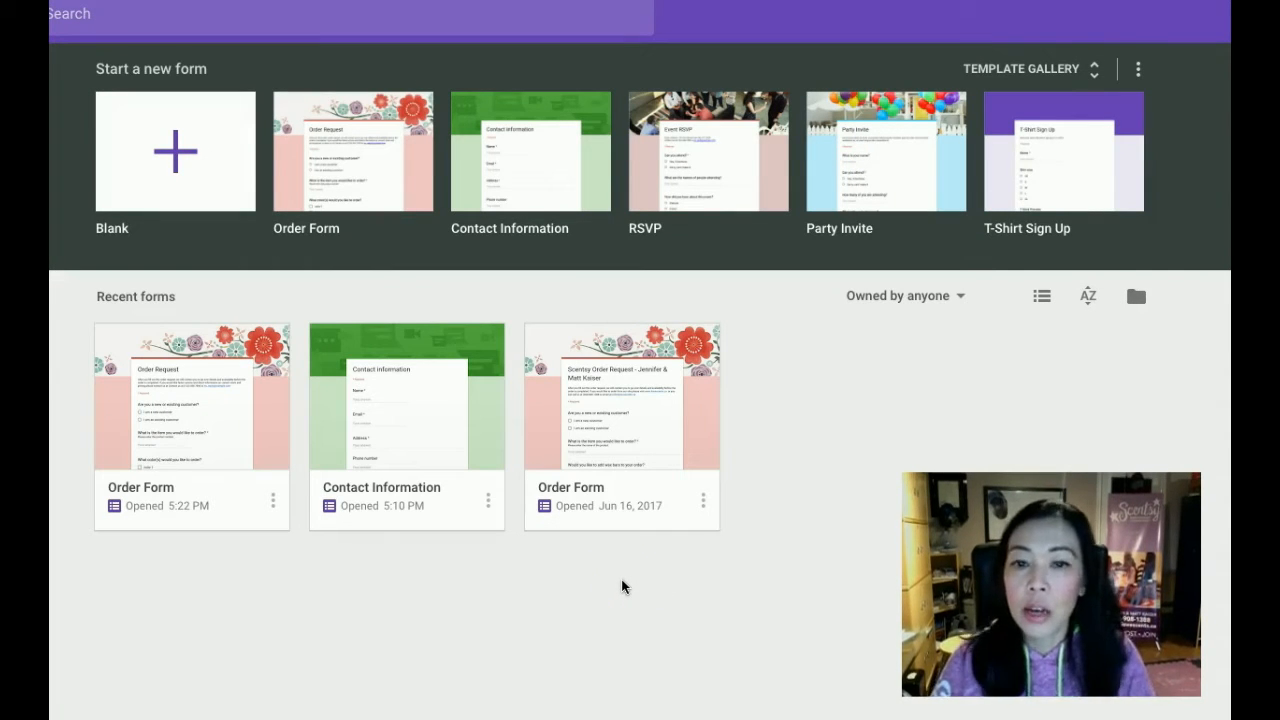
left_click(615, 601)
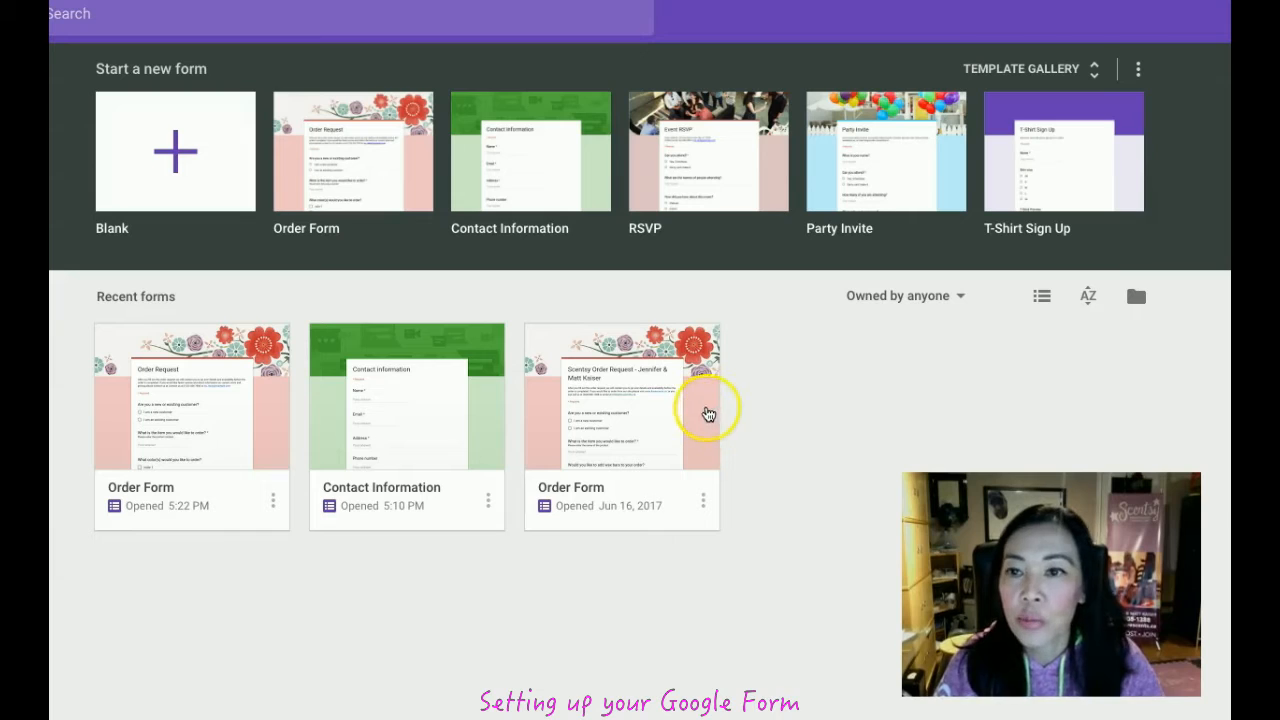
- Examine the personal and work form templates in the full template gallery, then return to the forms overview
left_click(1094, 74)
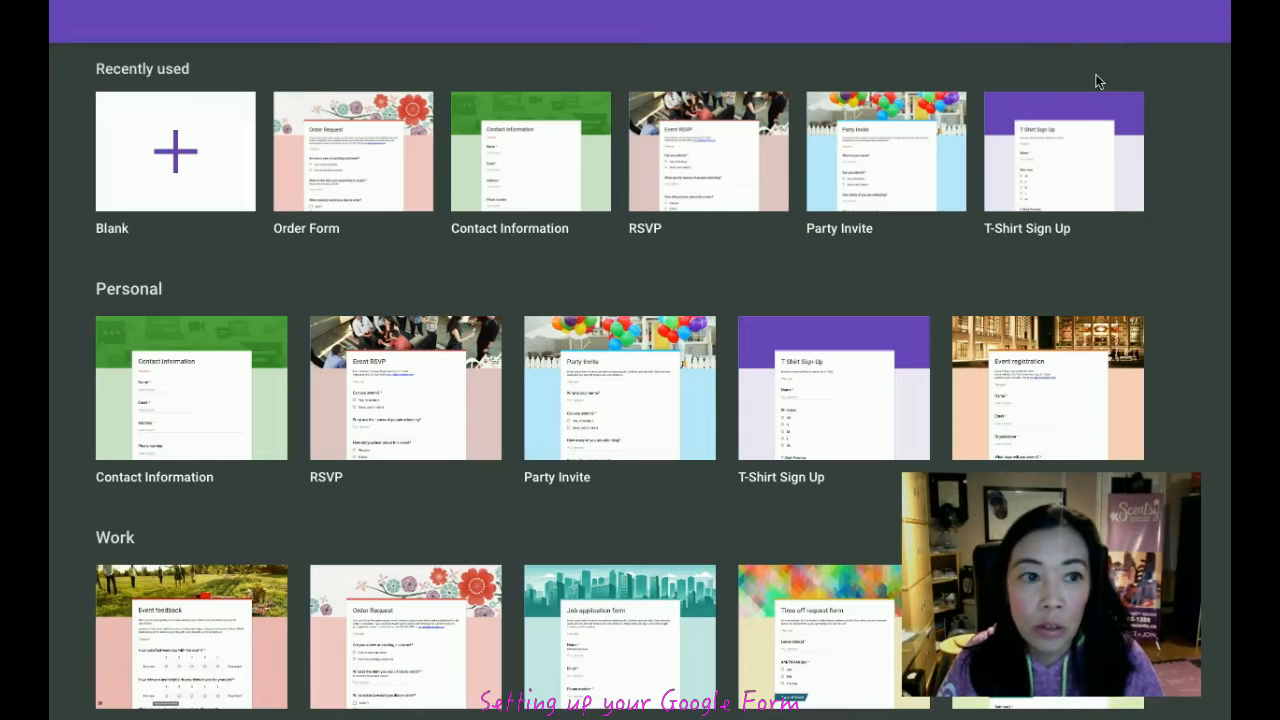
scroll(518, 320, "down", 1)
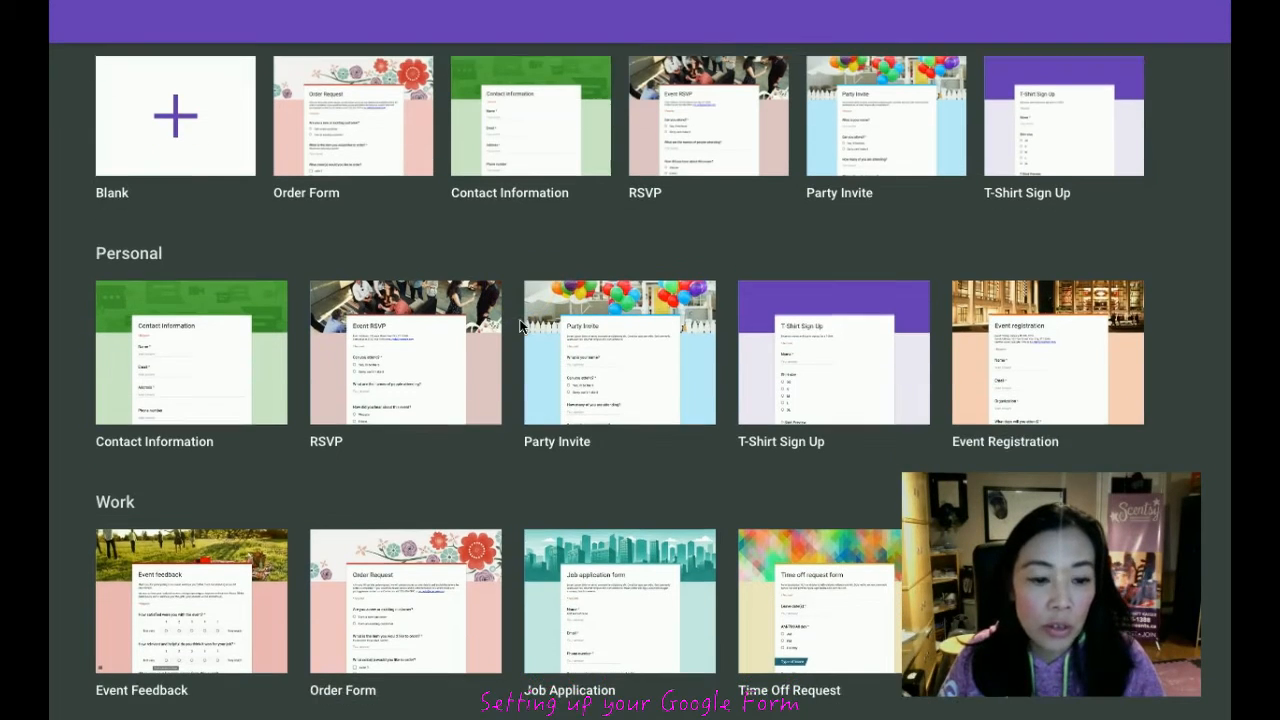
scroll(519, 322, "down", 3)
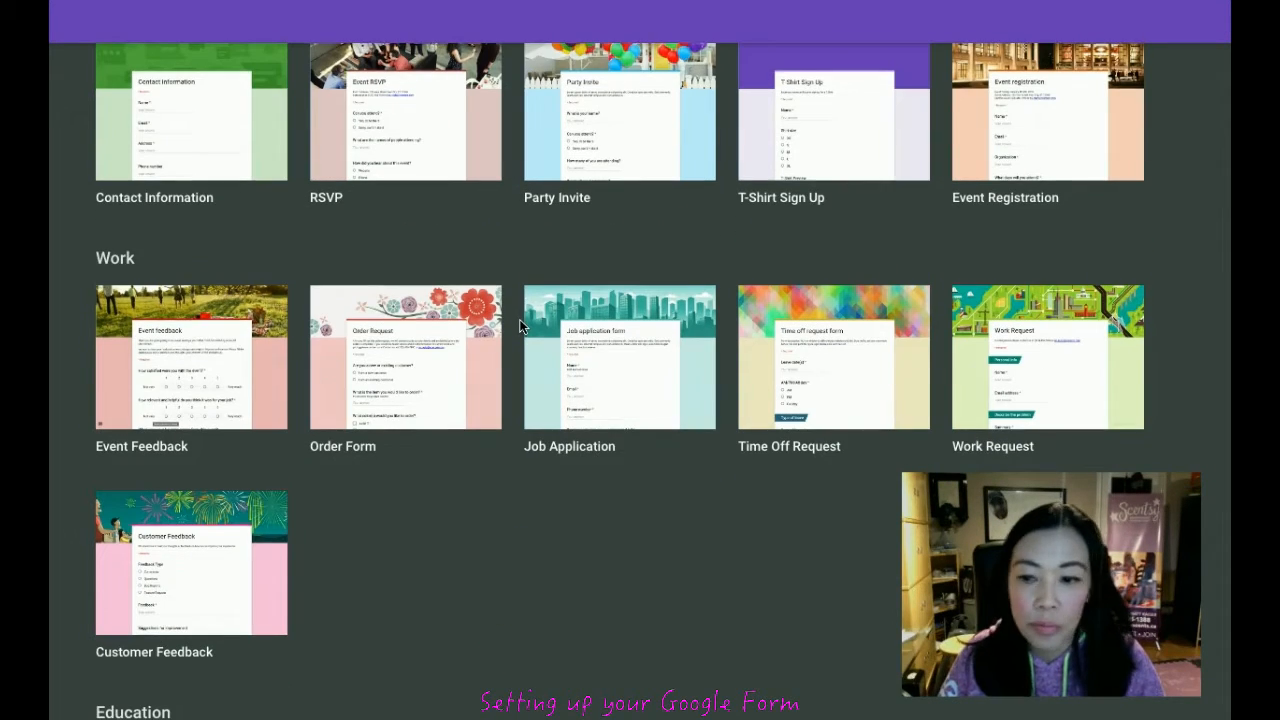
scroll(519, 319, "up", 3)
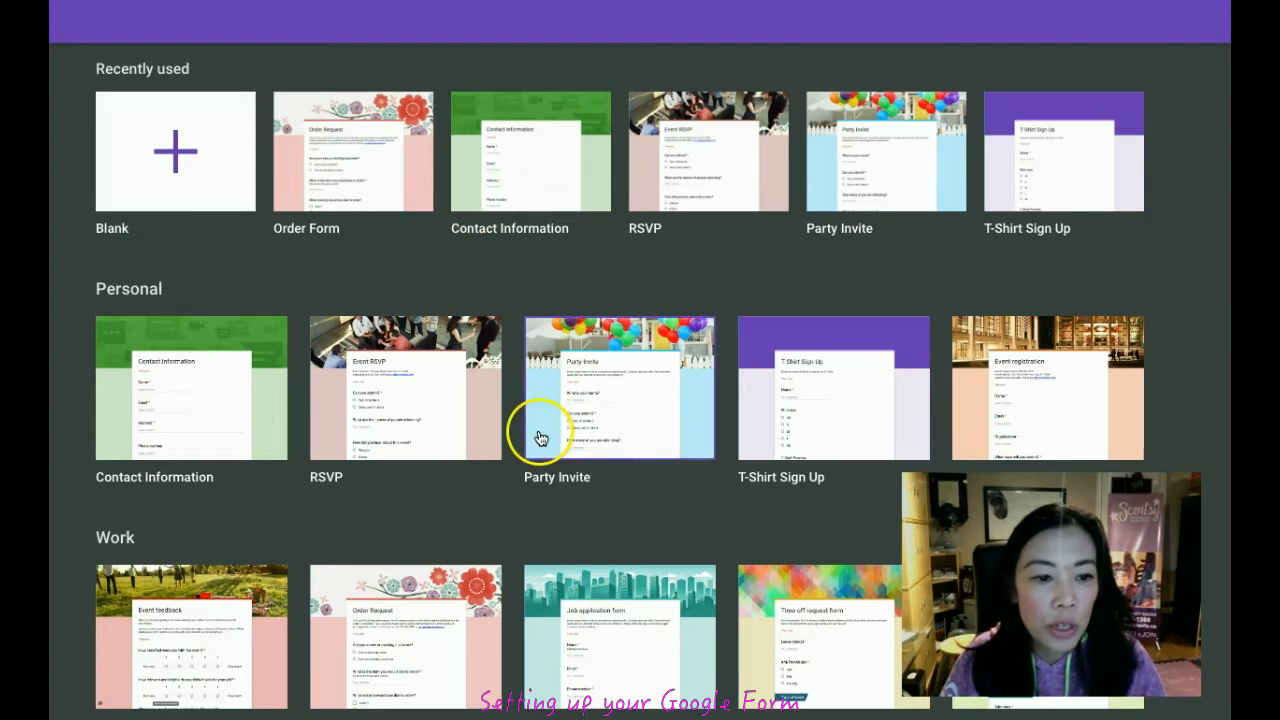
scroll(543, 474, "down", 3)
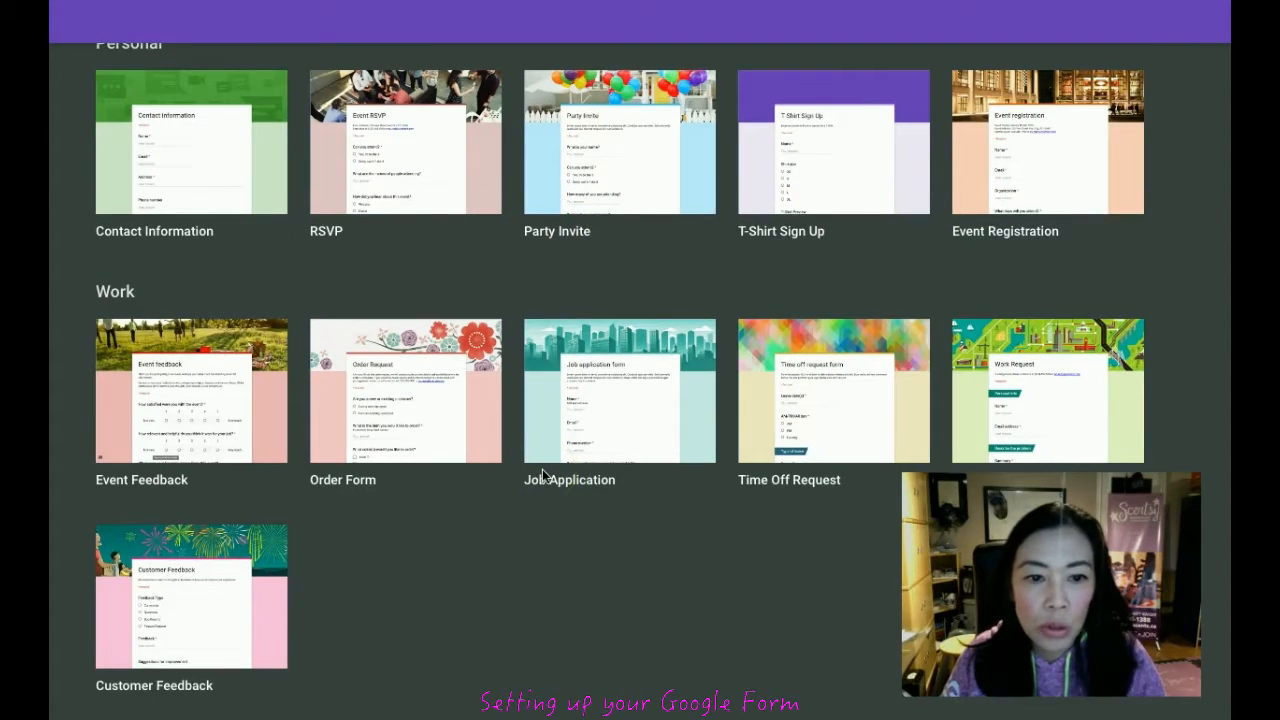
left_click(550, 484)
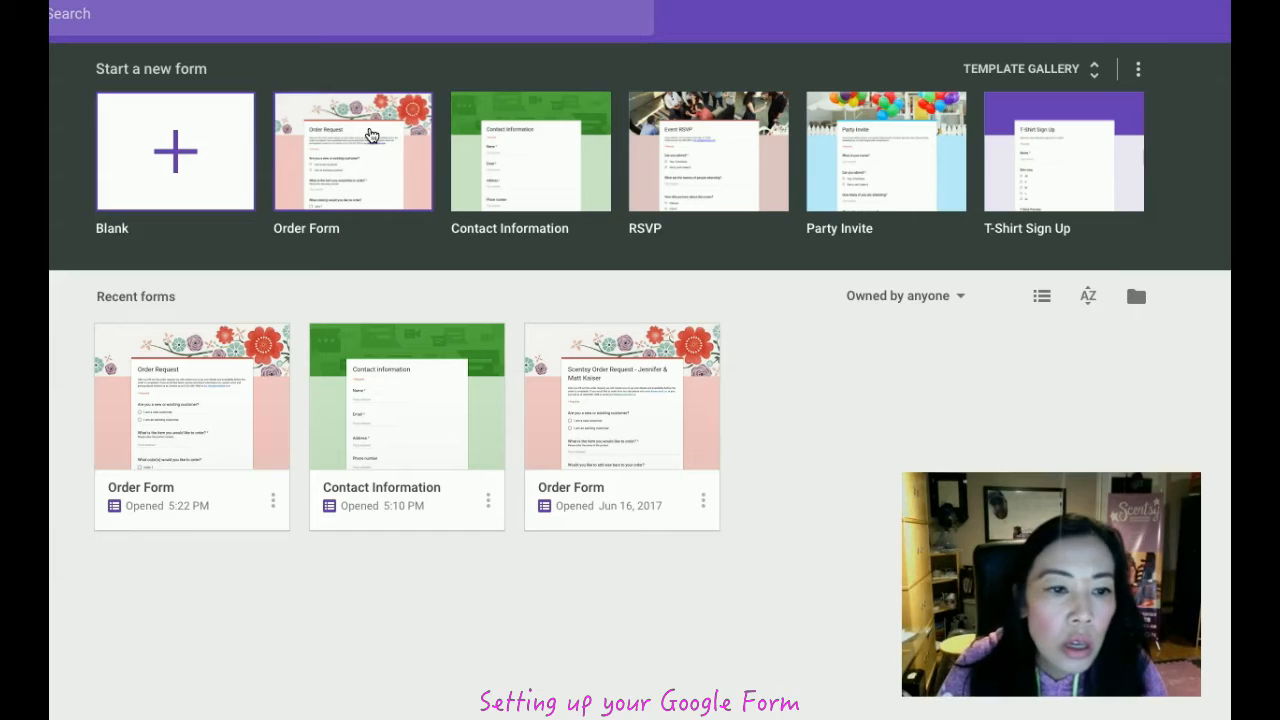
- Create a blank form and title it "Pre-order form for August Warmer of the Month"
left_click(180, 150)
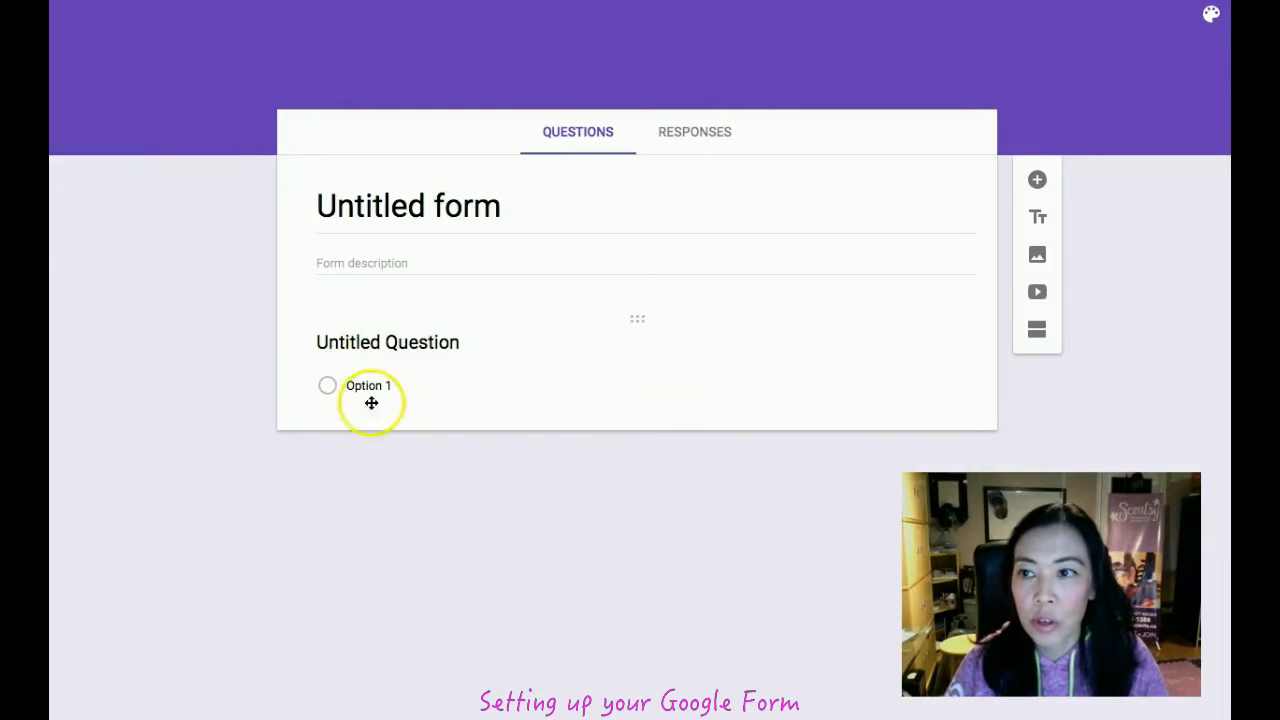
left_click(429, 400)
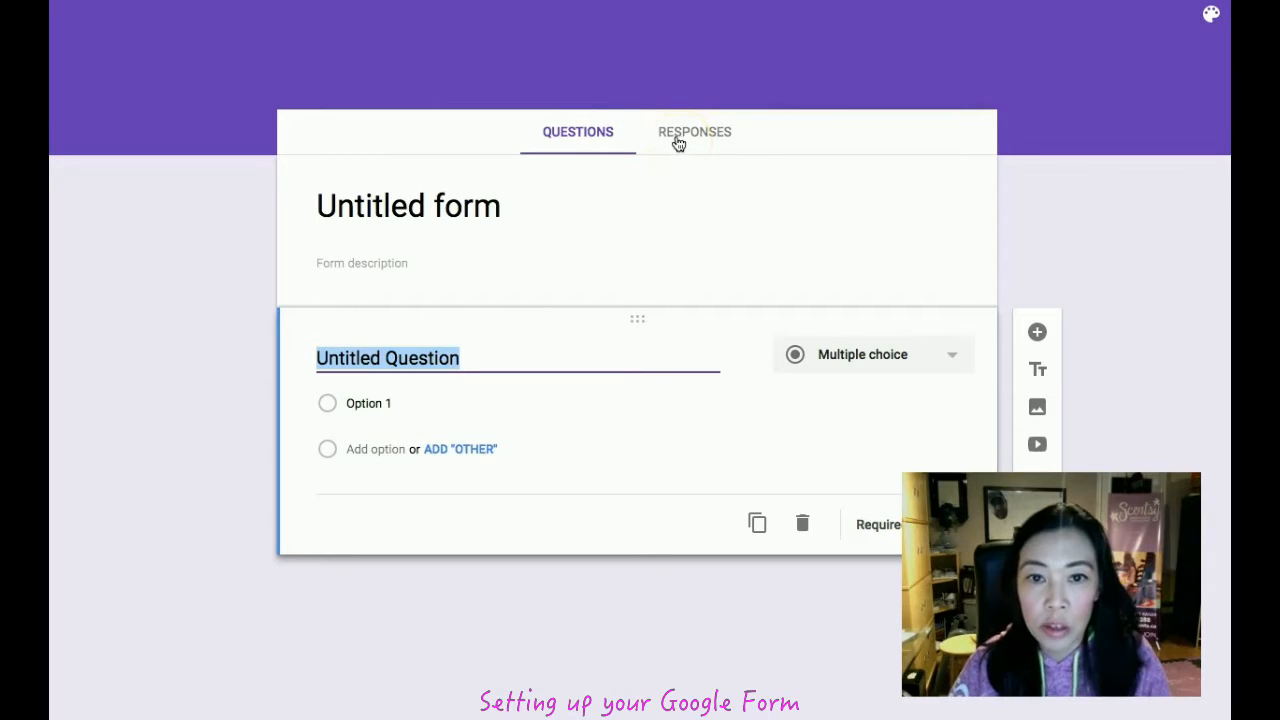
left_click(497, 203)
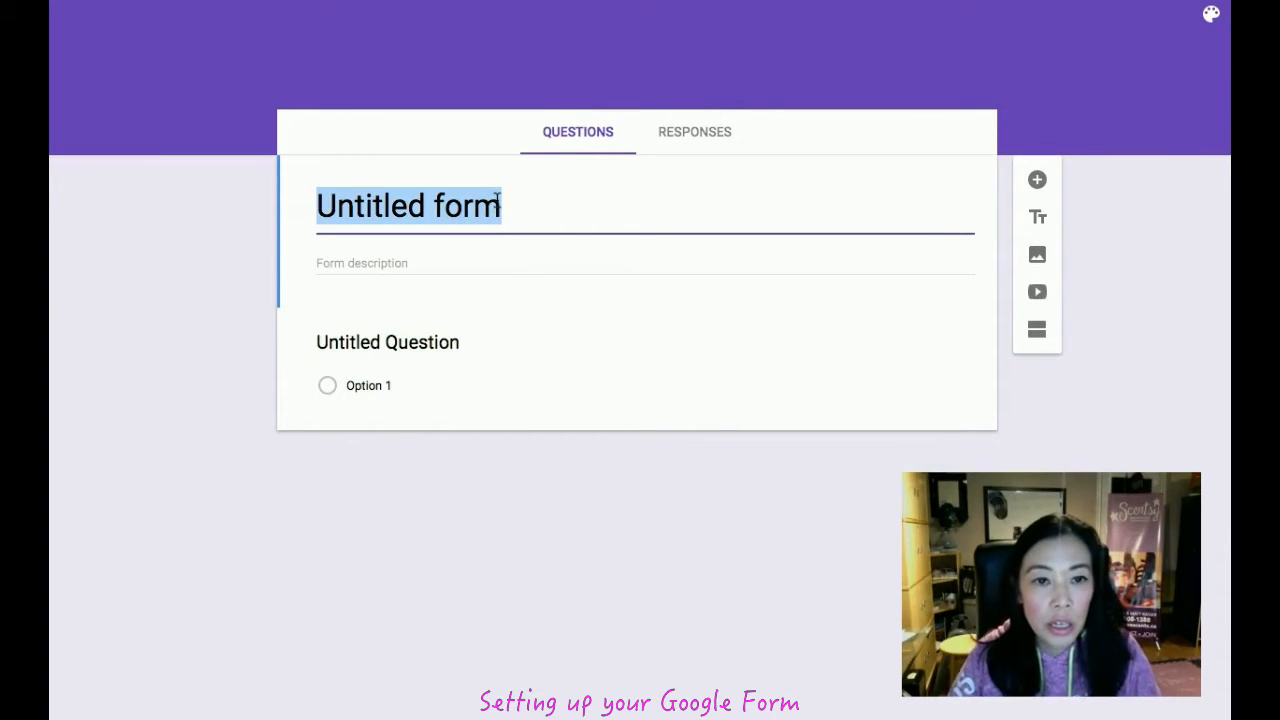
type("Pre-ord")
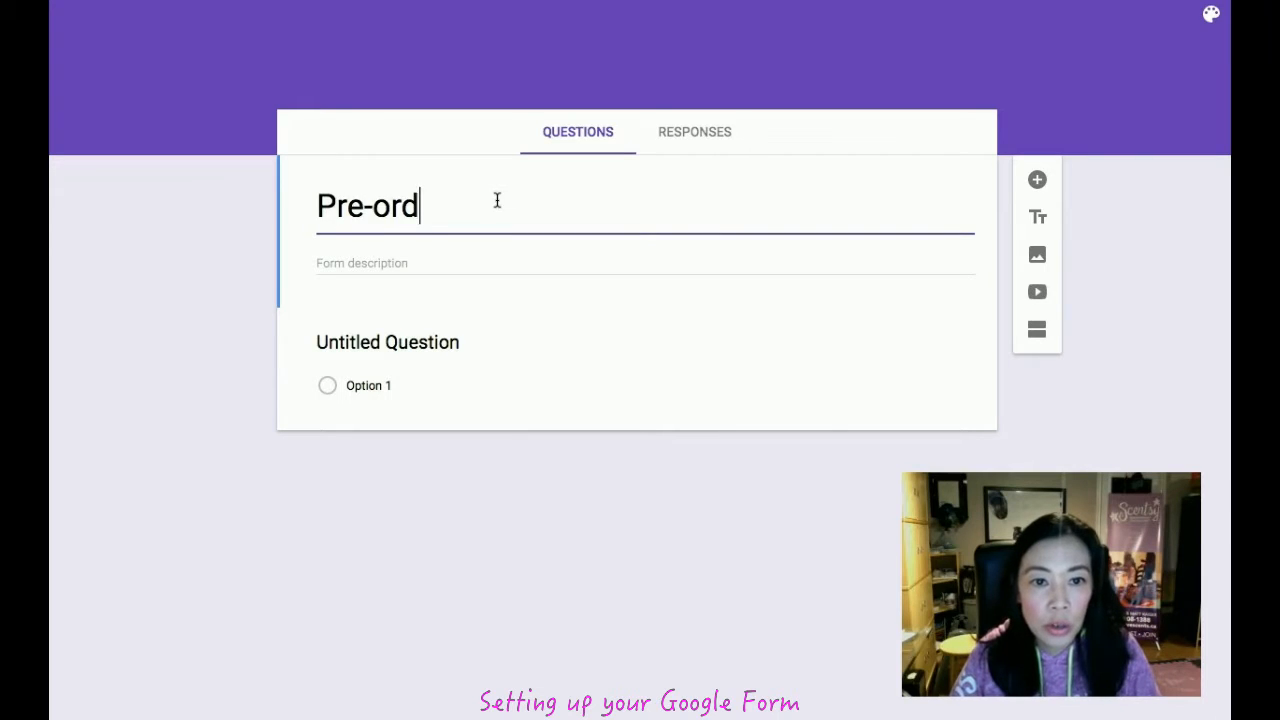
type("er form for")
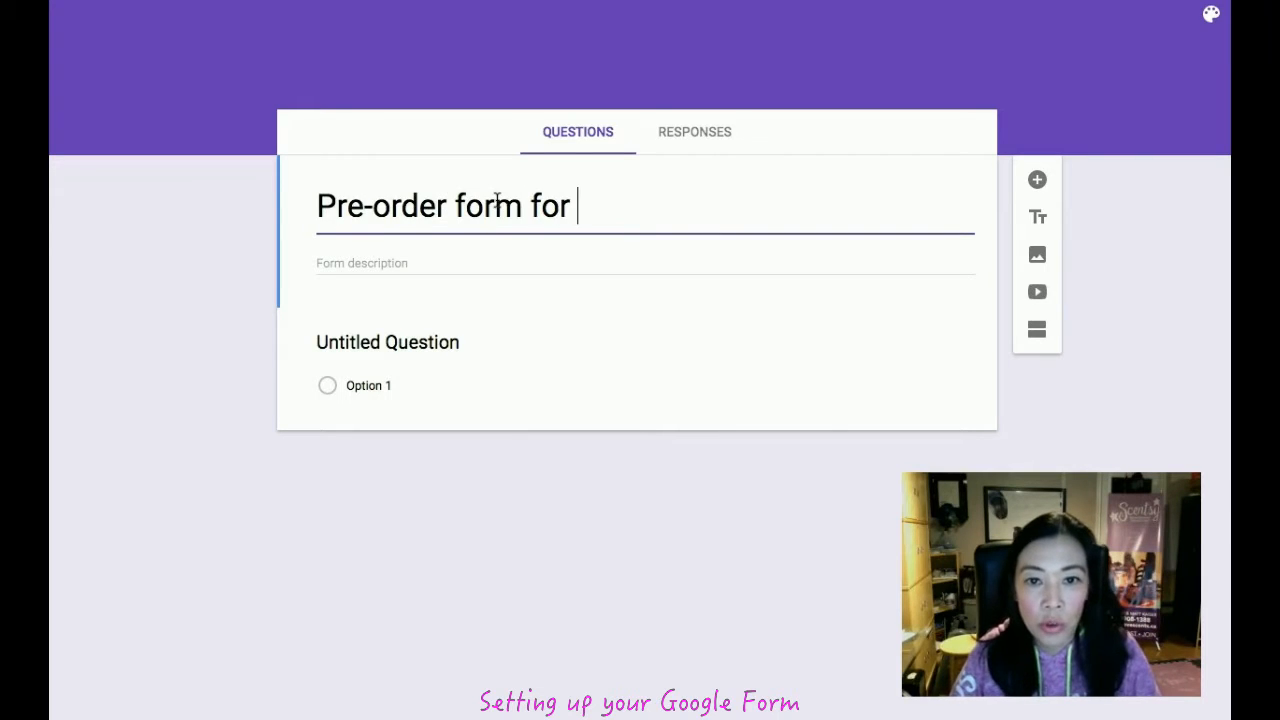
type(" August")
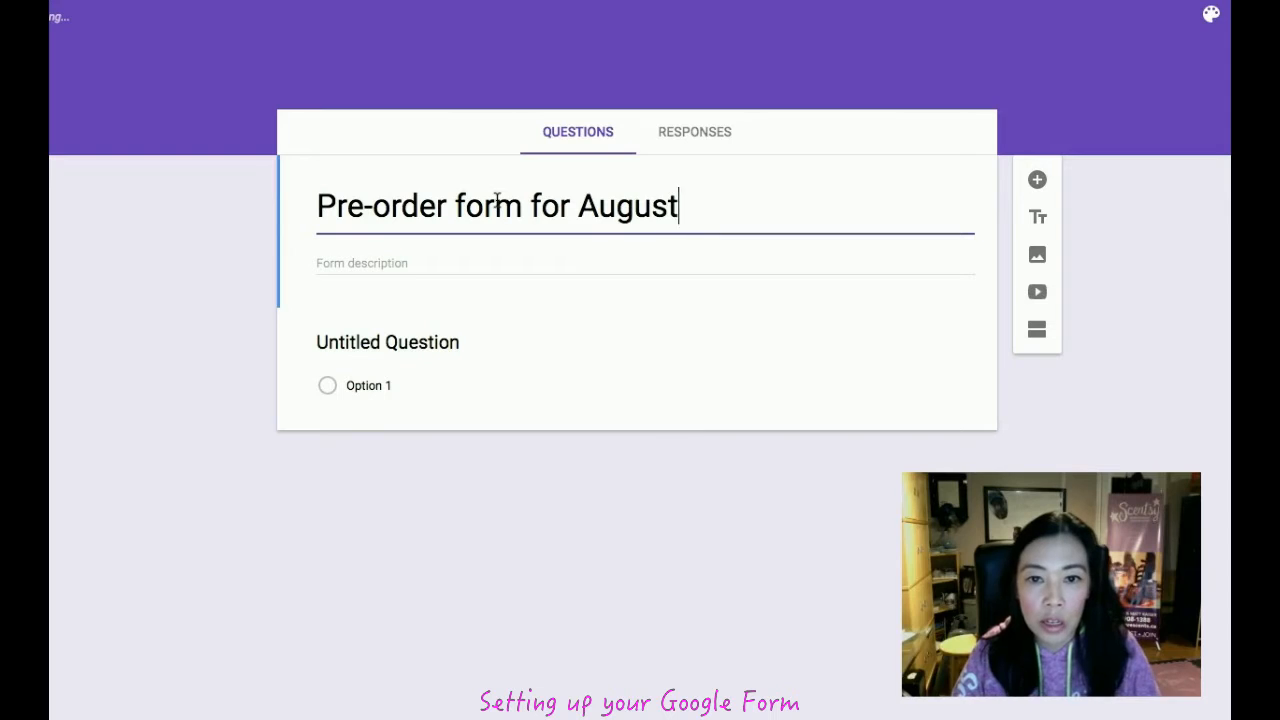
type(" Warmer of the Month")
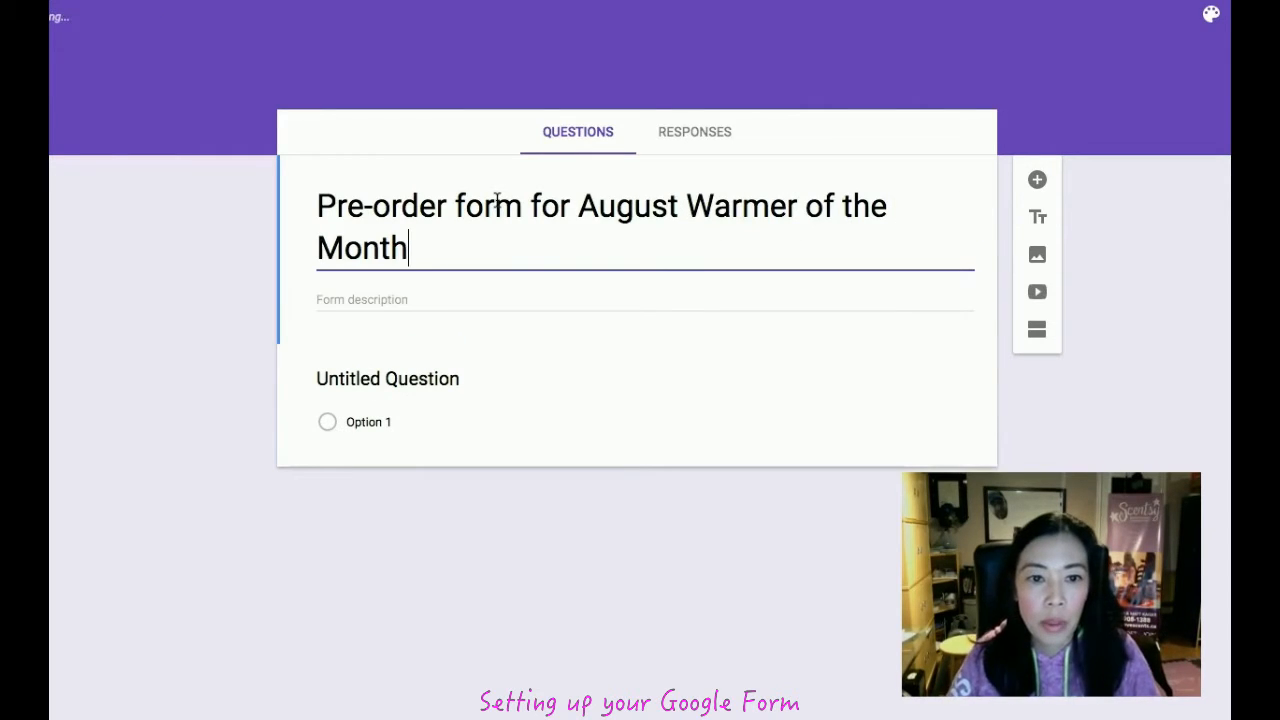
- Enter "Rodeo Warmer - available August 1st" as the form's description
left_click(462, 297)
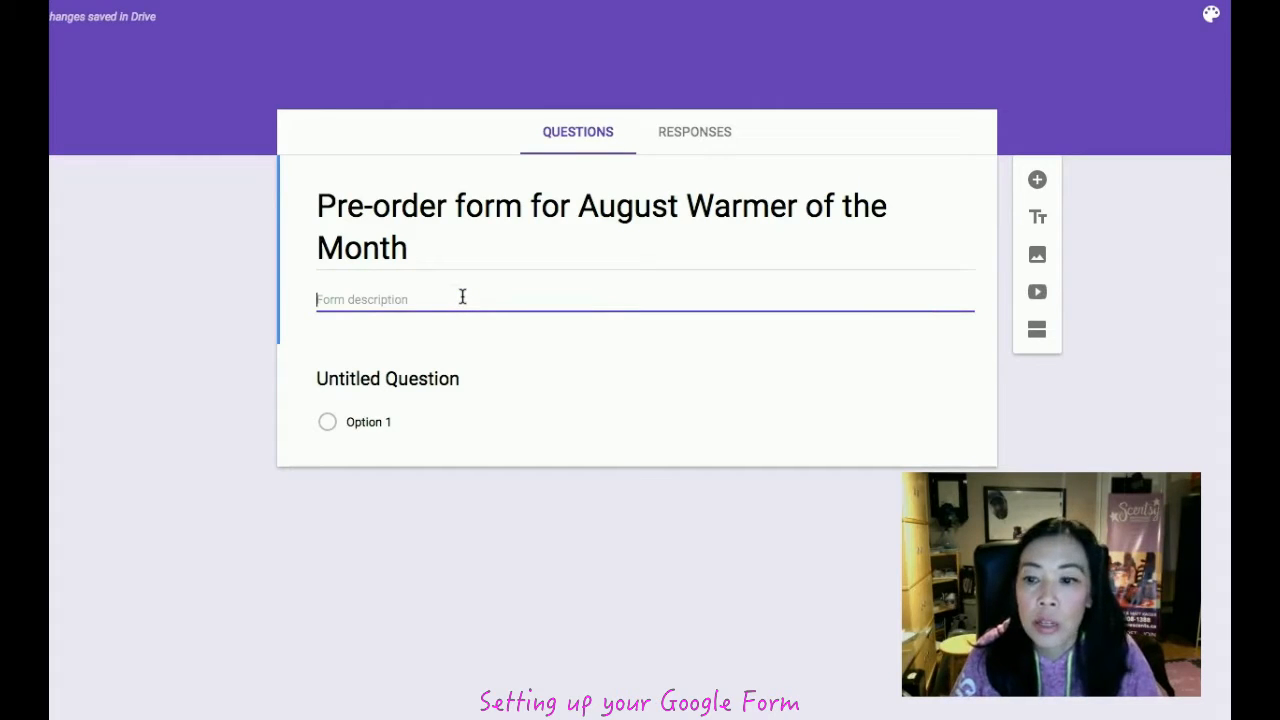
type("Rodeo Warmer")
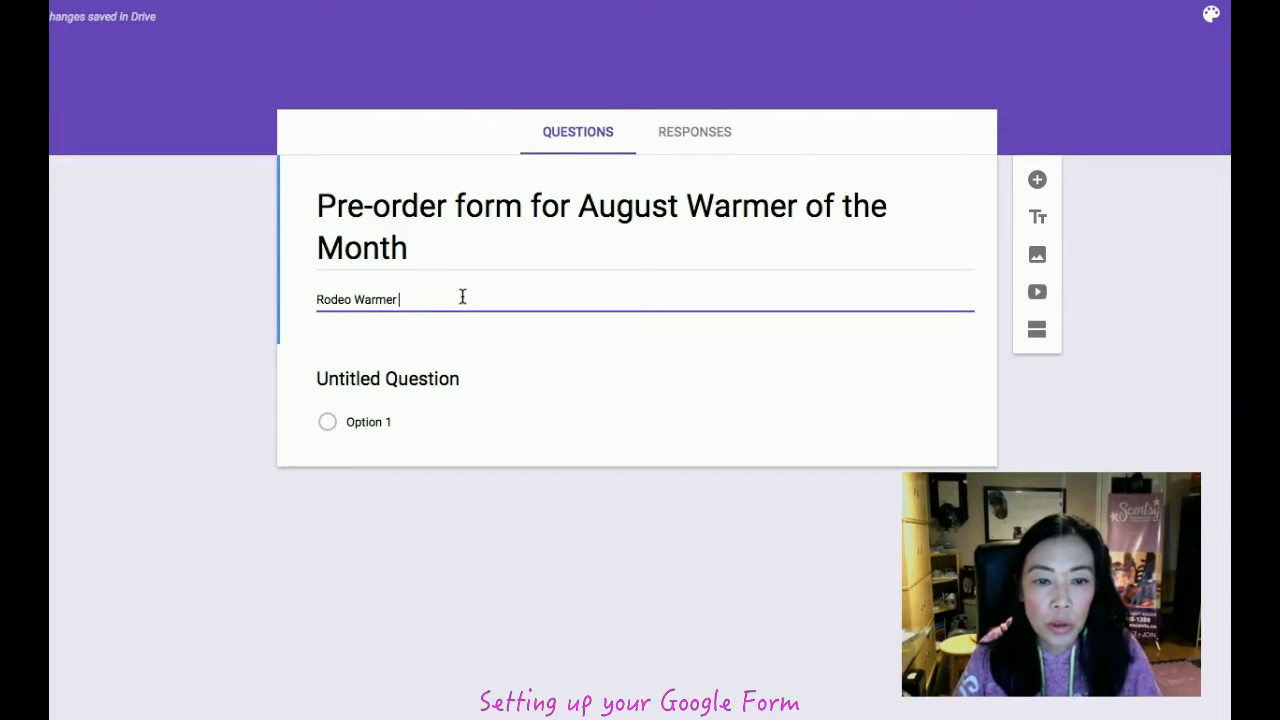
type(" - available ")
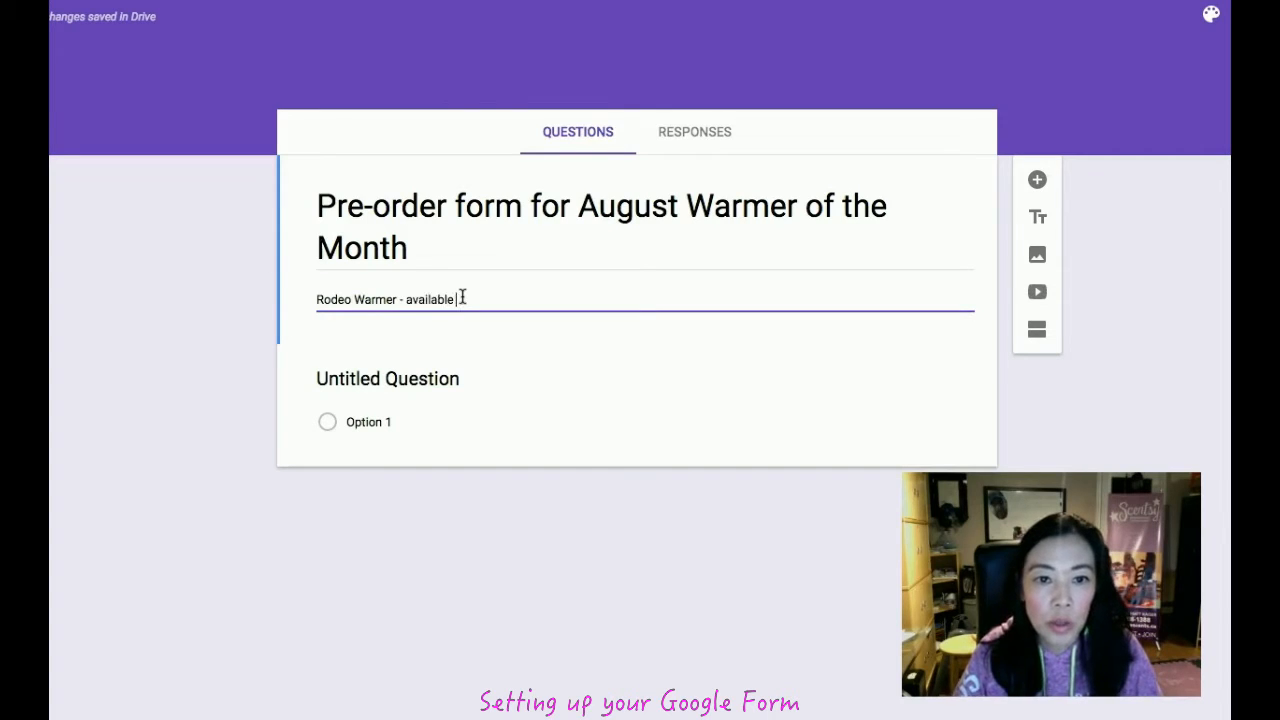
type("August 1st")
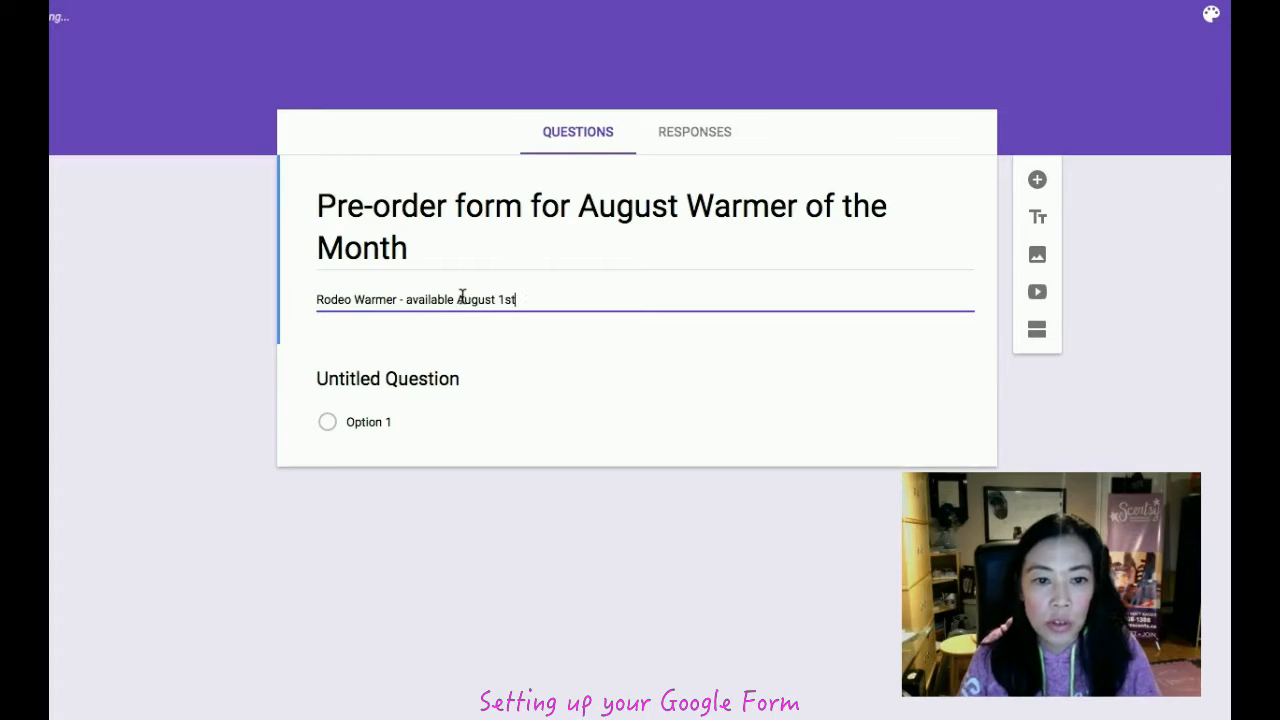
left_click(471, 301)
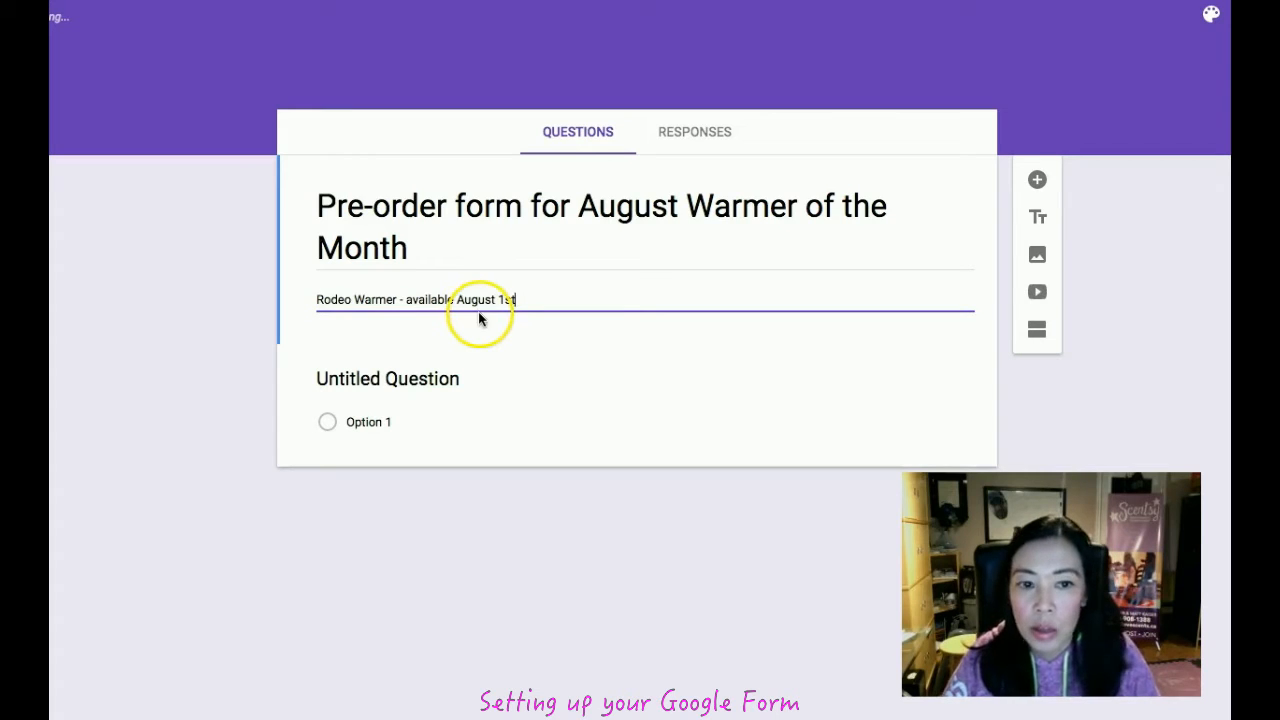
- Replace the first question's placeholder title with "Name"
left_click(460, 377)
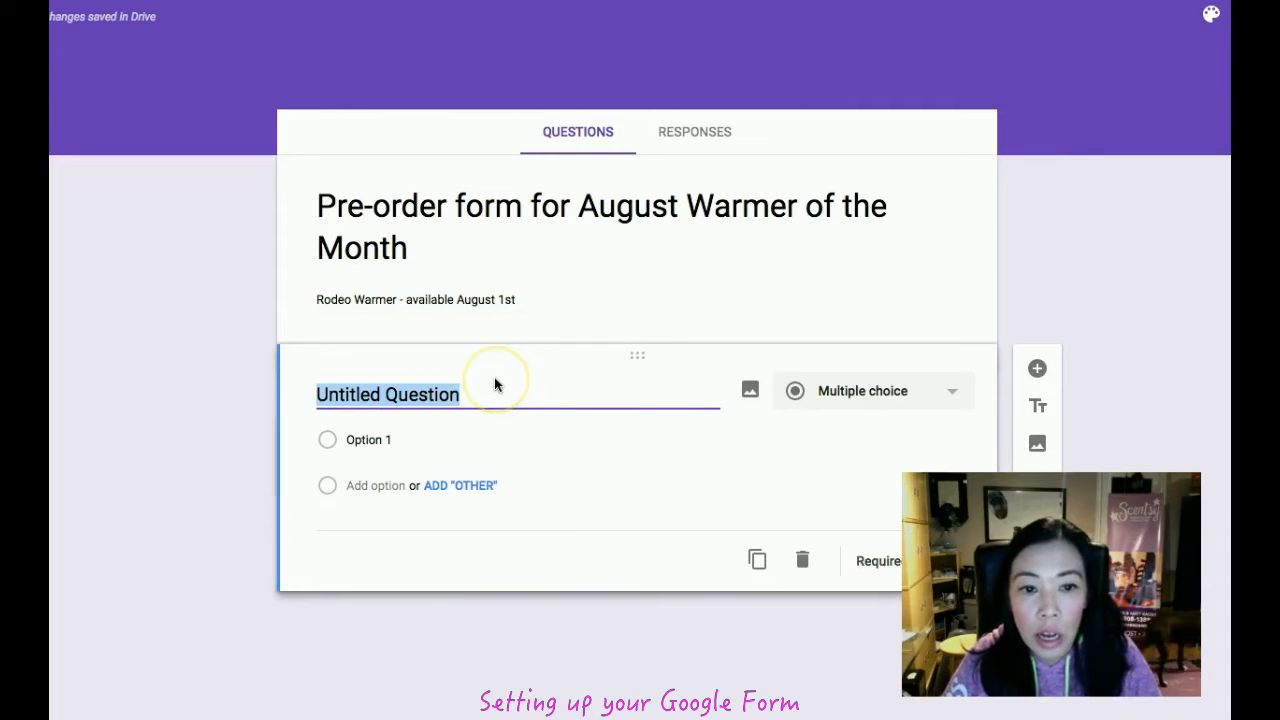
key("BackSpace")
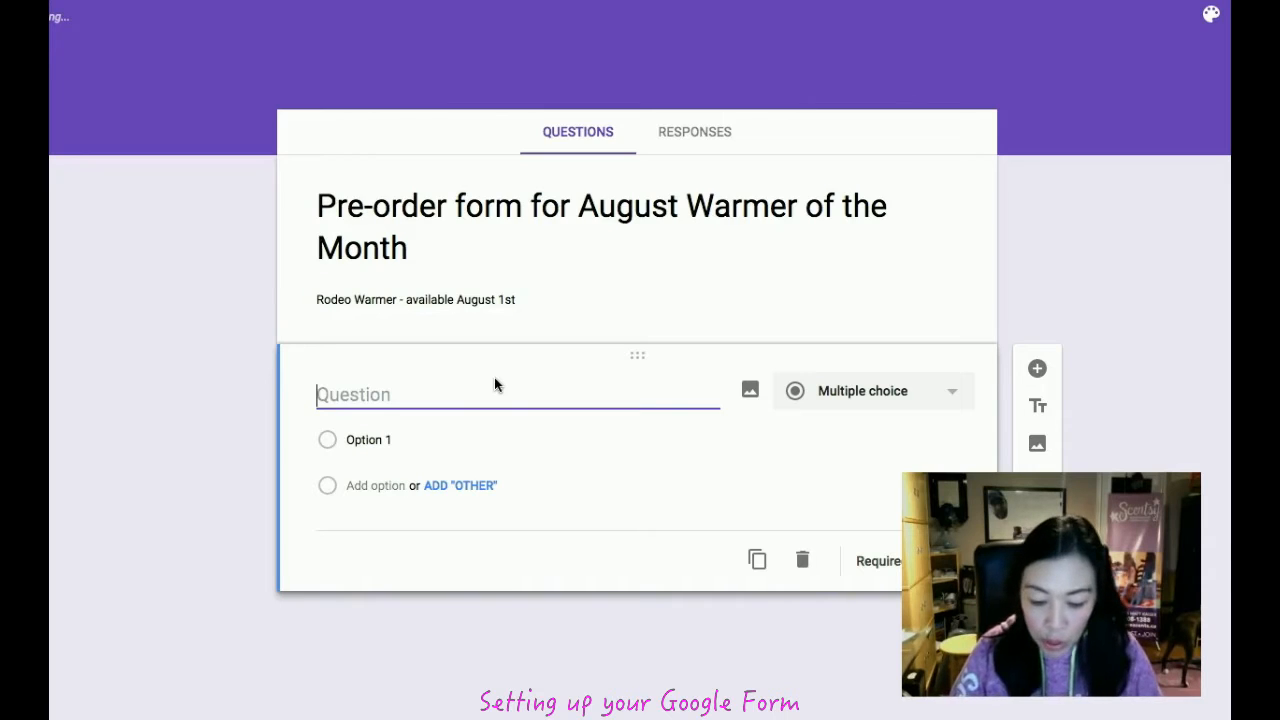
type("Name")
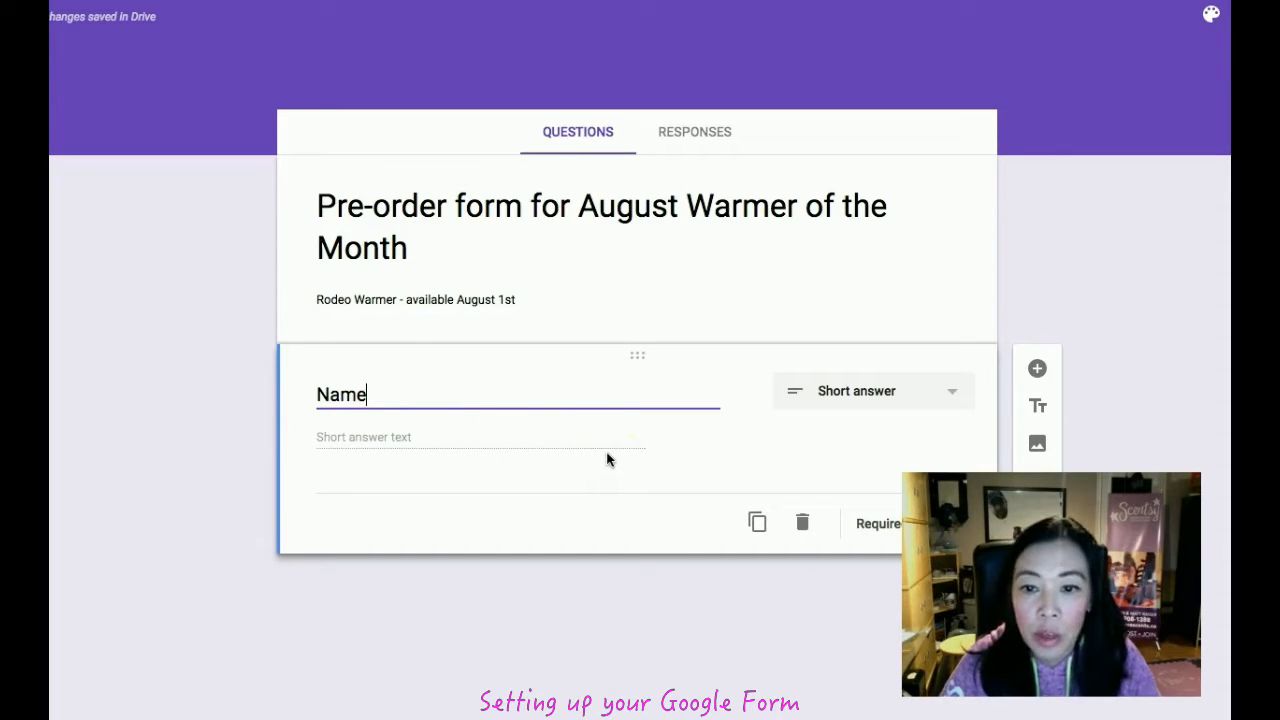
- Make the Name question required
left_click(800, 134)
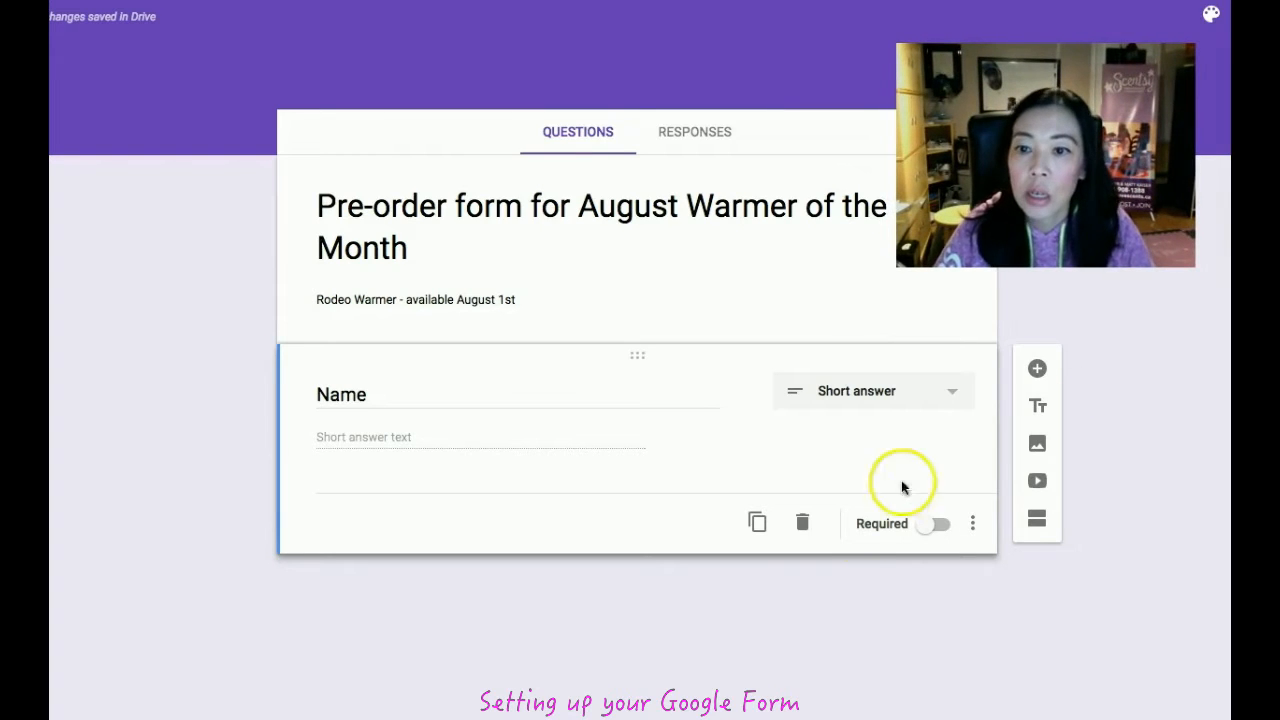
left_click(921, 530)
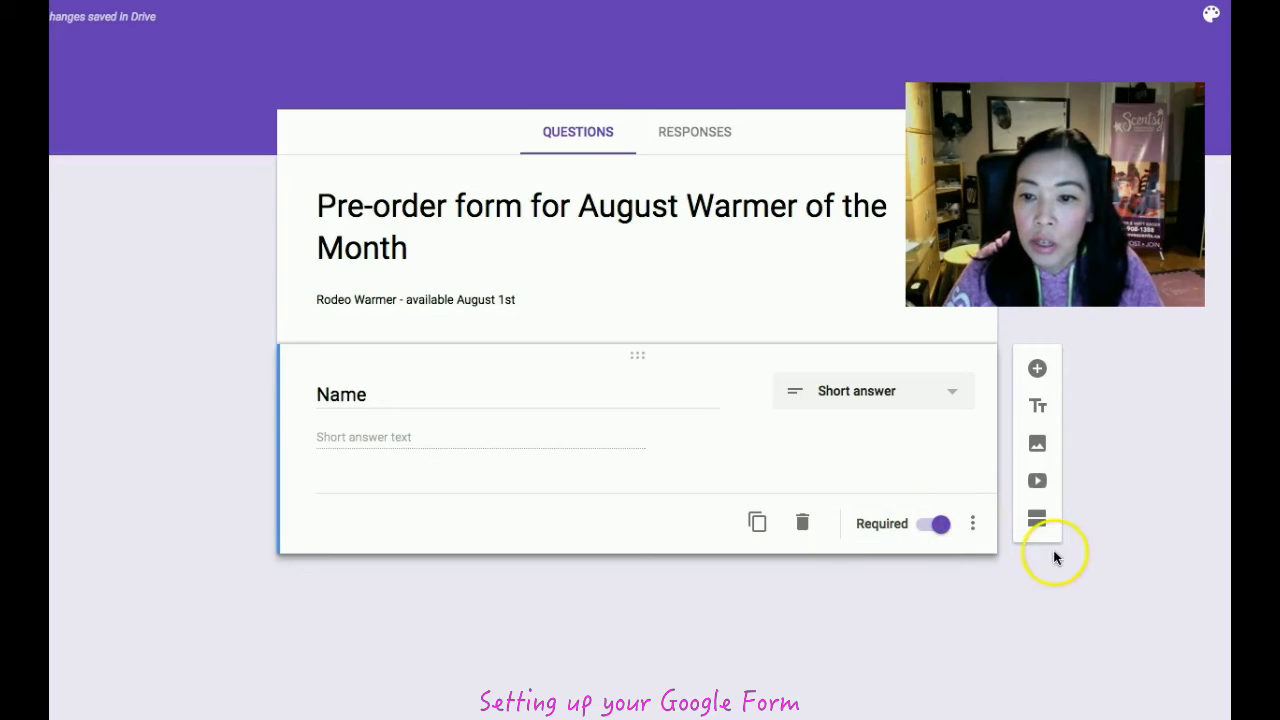
left_click(975, 524)
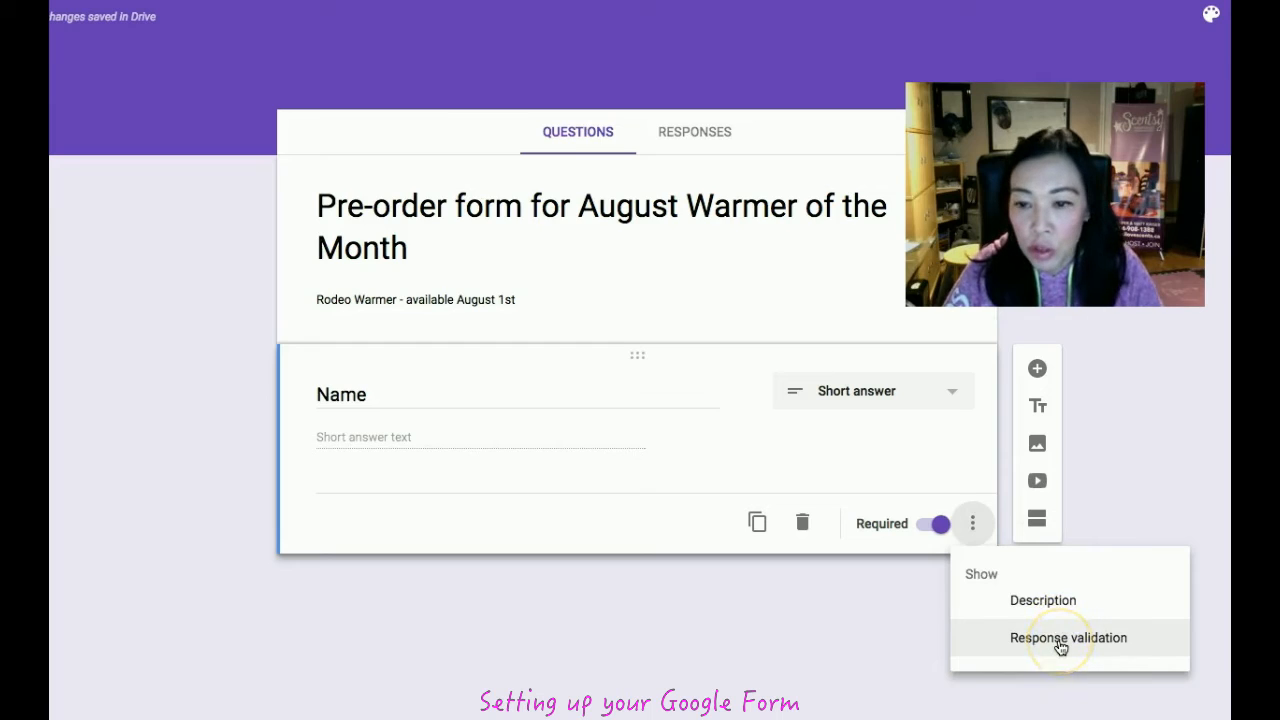
left_click(1060, 640)
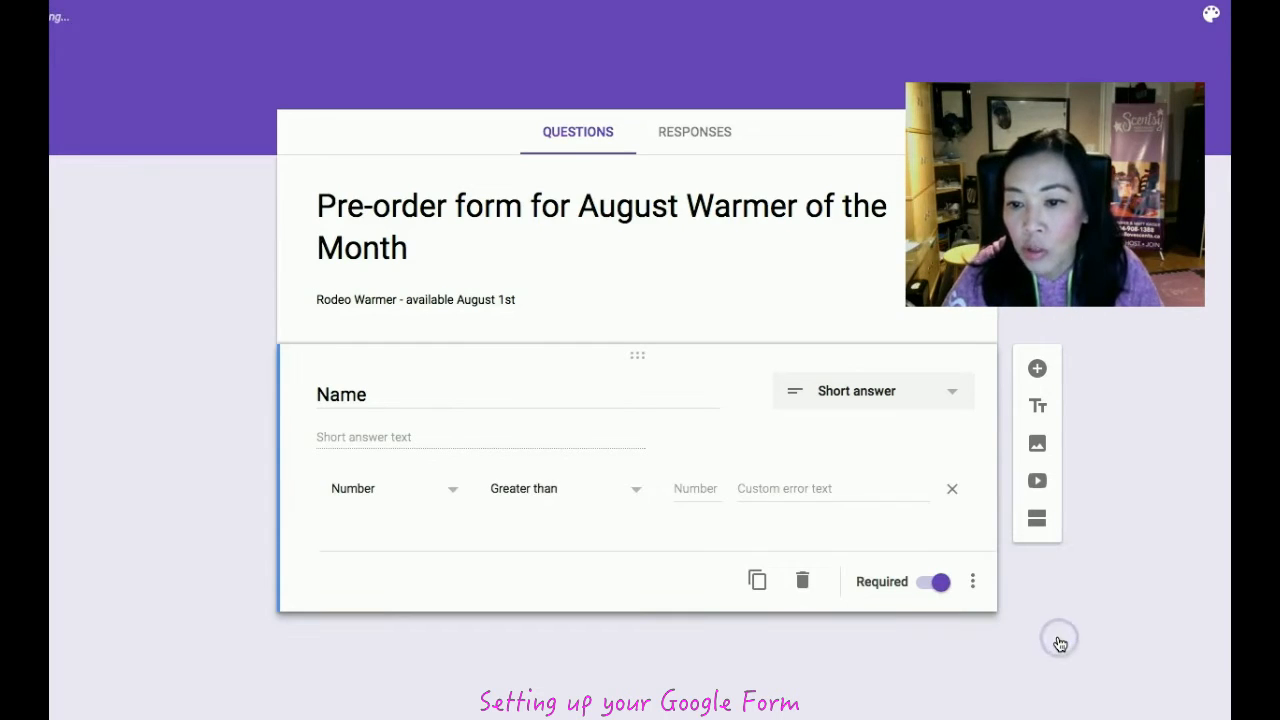
left_click(705, 570)
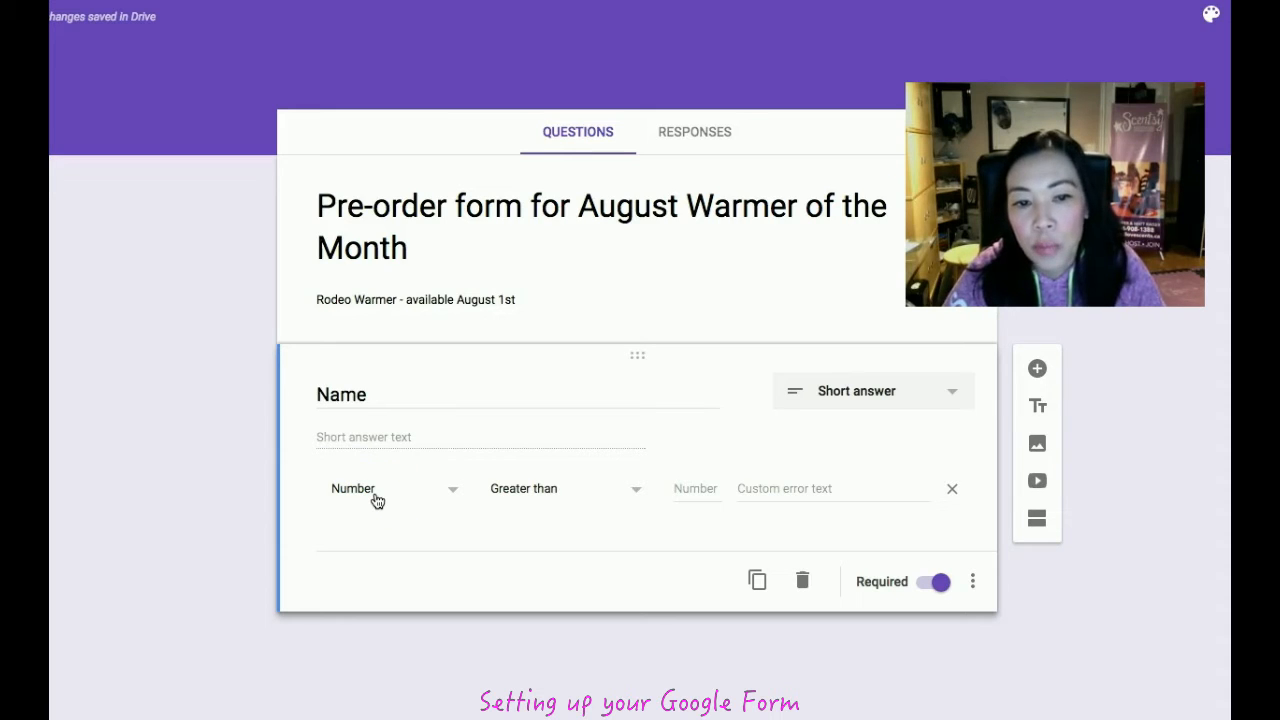
left_click(374, 494)
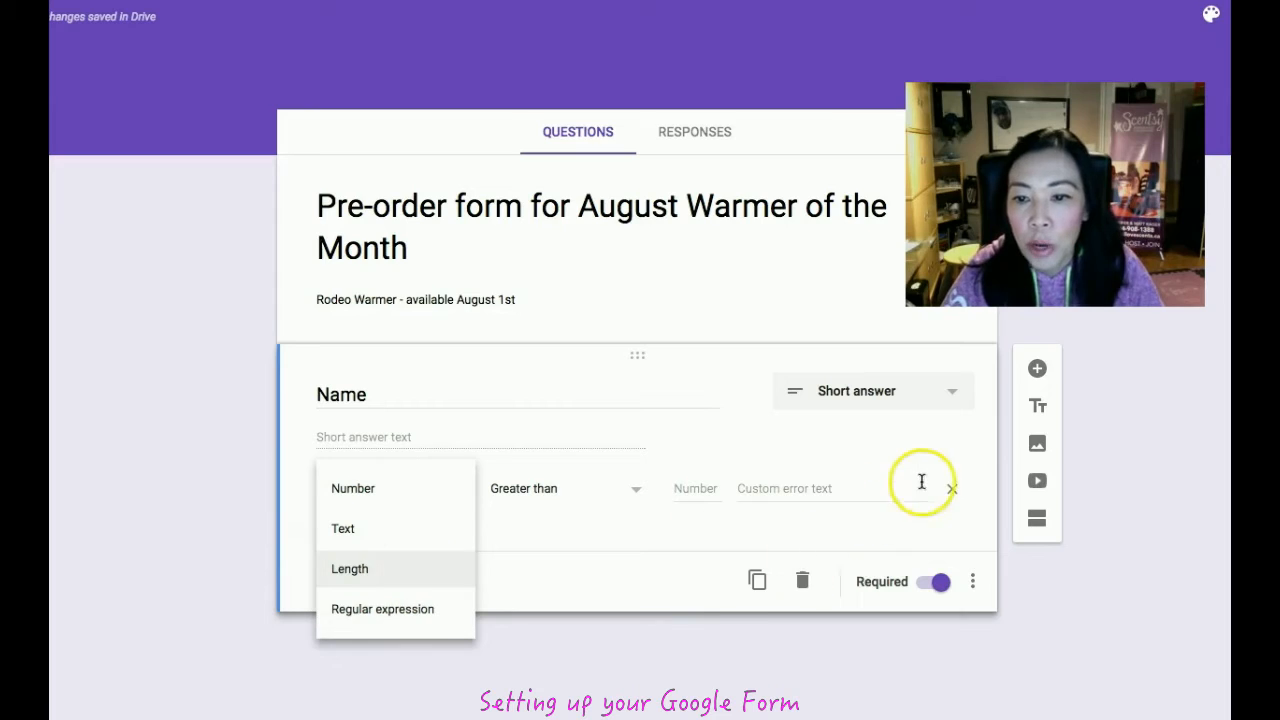
left_click(965, 513)
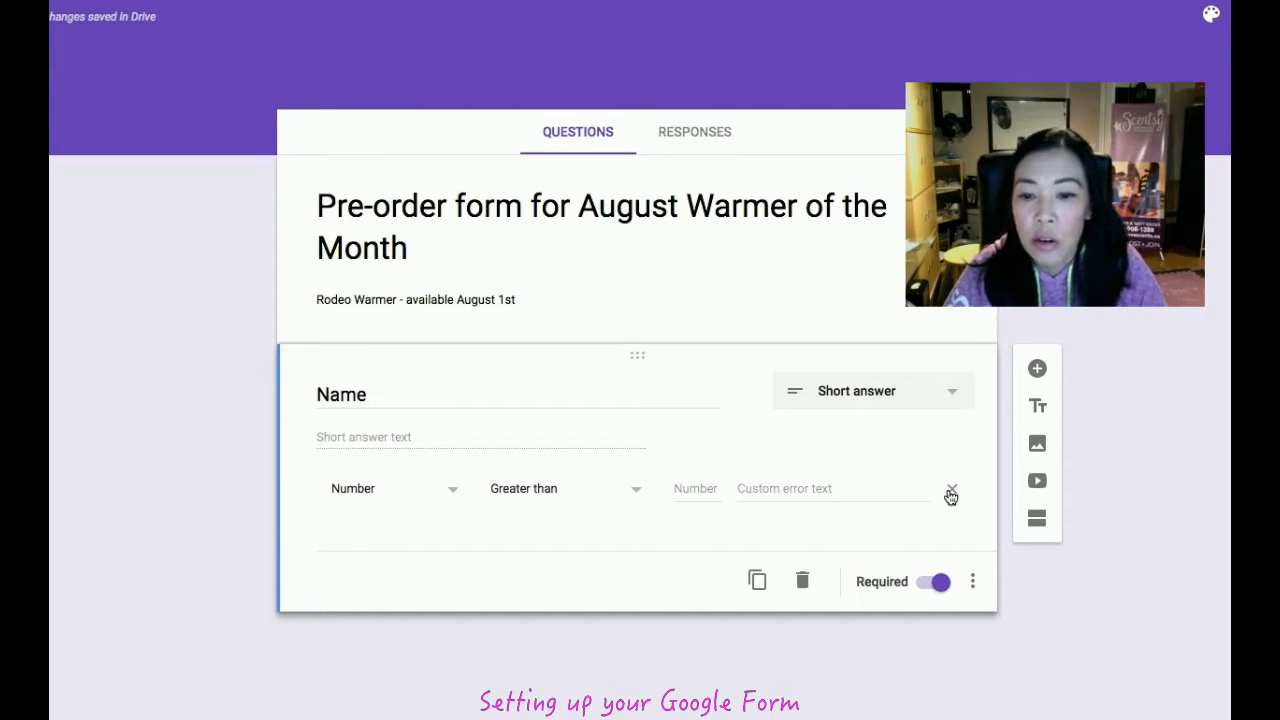
left_click(951, 493)
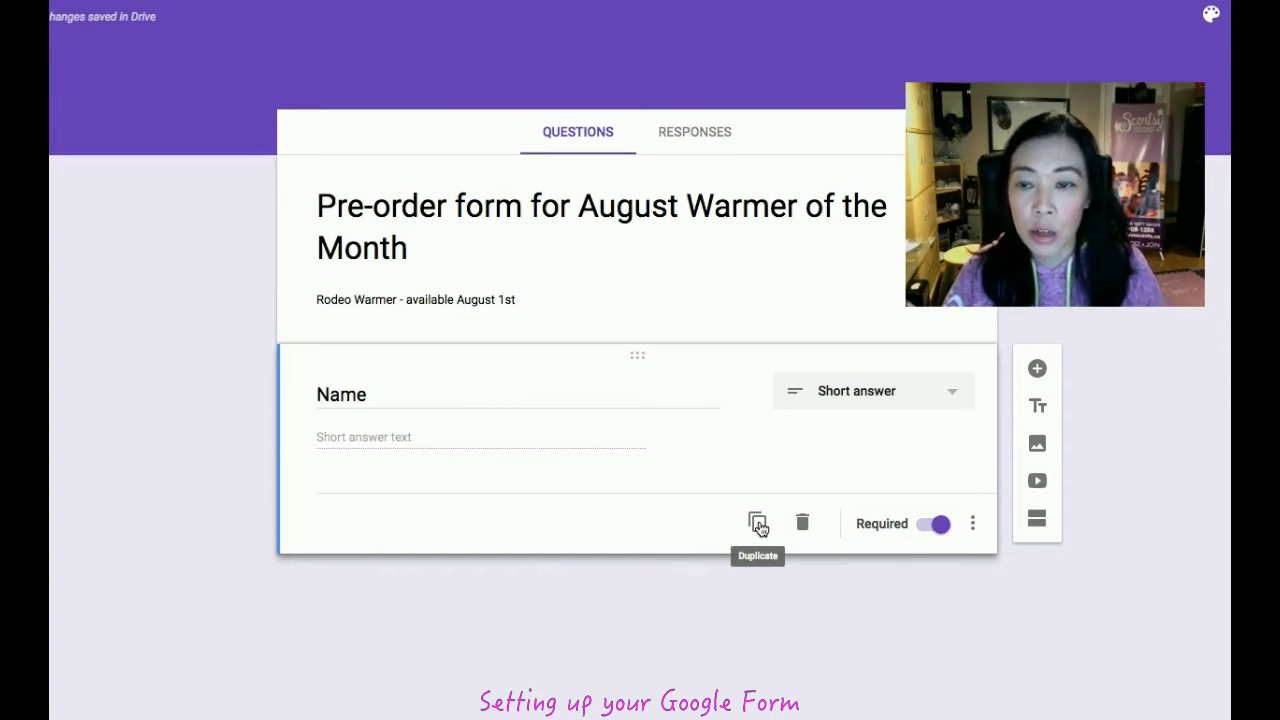
- Duplicate the Name question and retitle the copy "Email Address", keeping it as a short answer
left_click(757, 524)
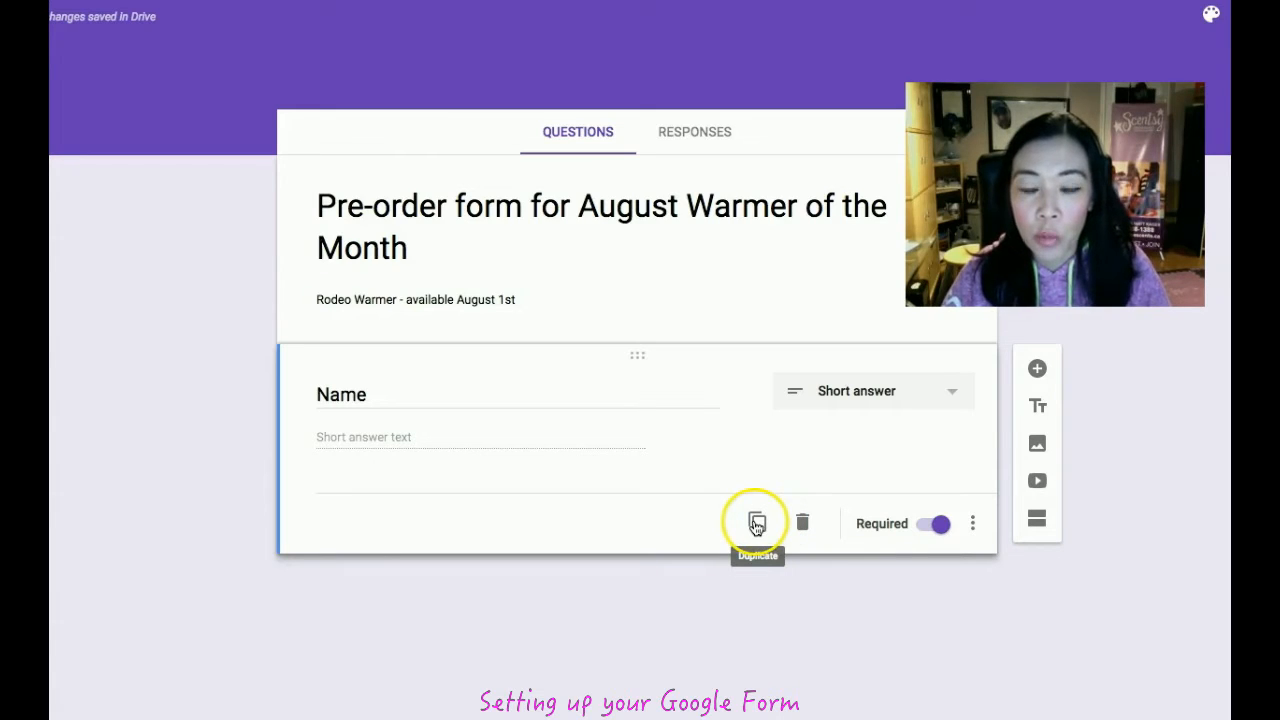
left_click(757, 524)
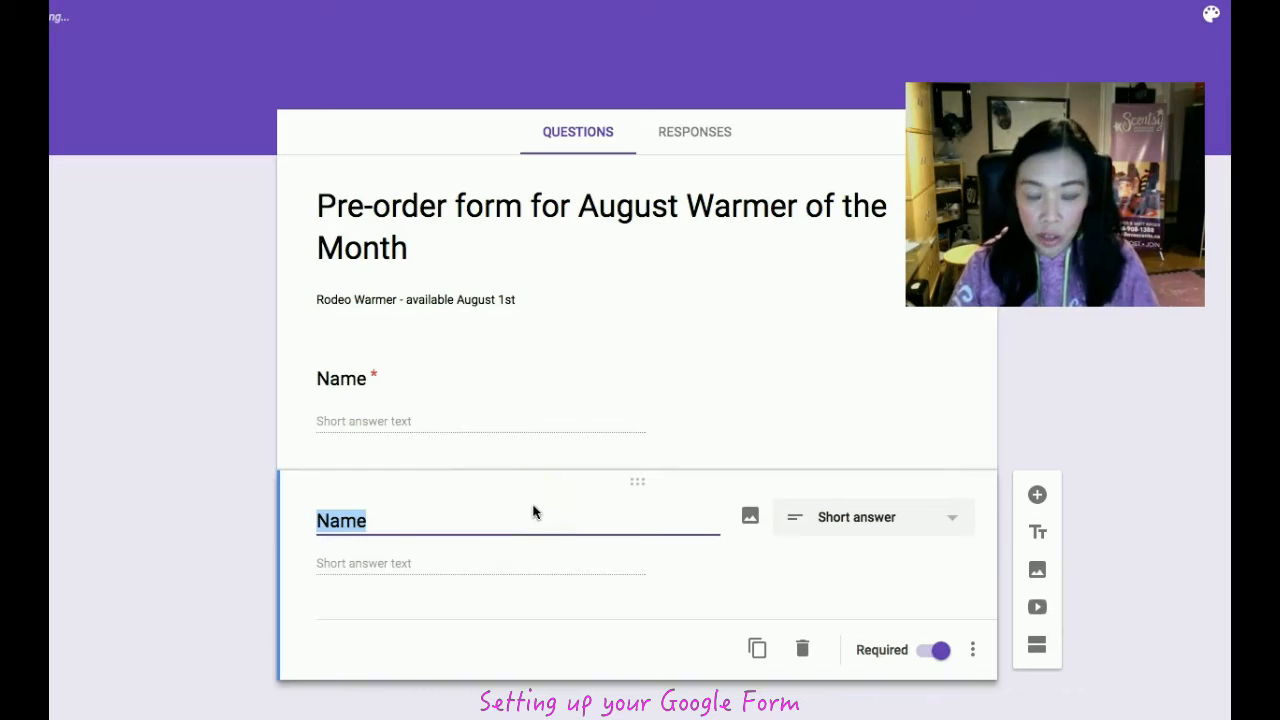
key("BackSpace")
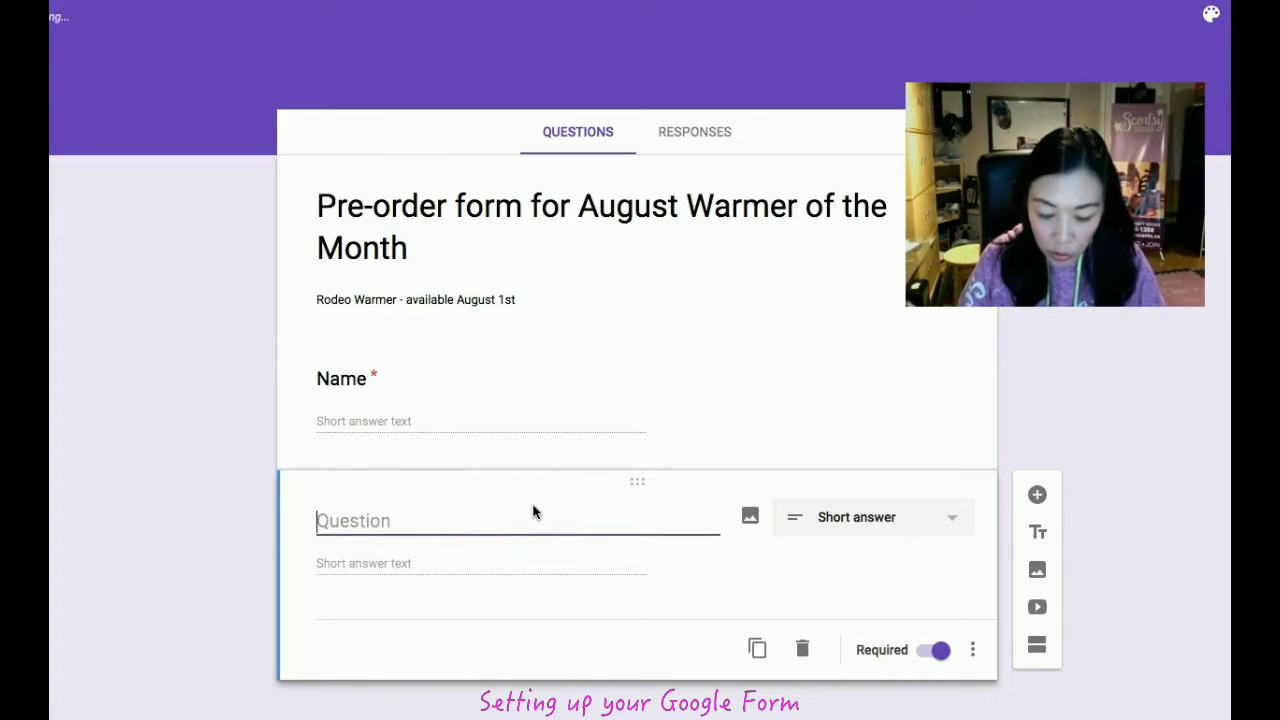
type("Em")
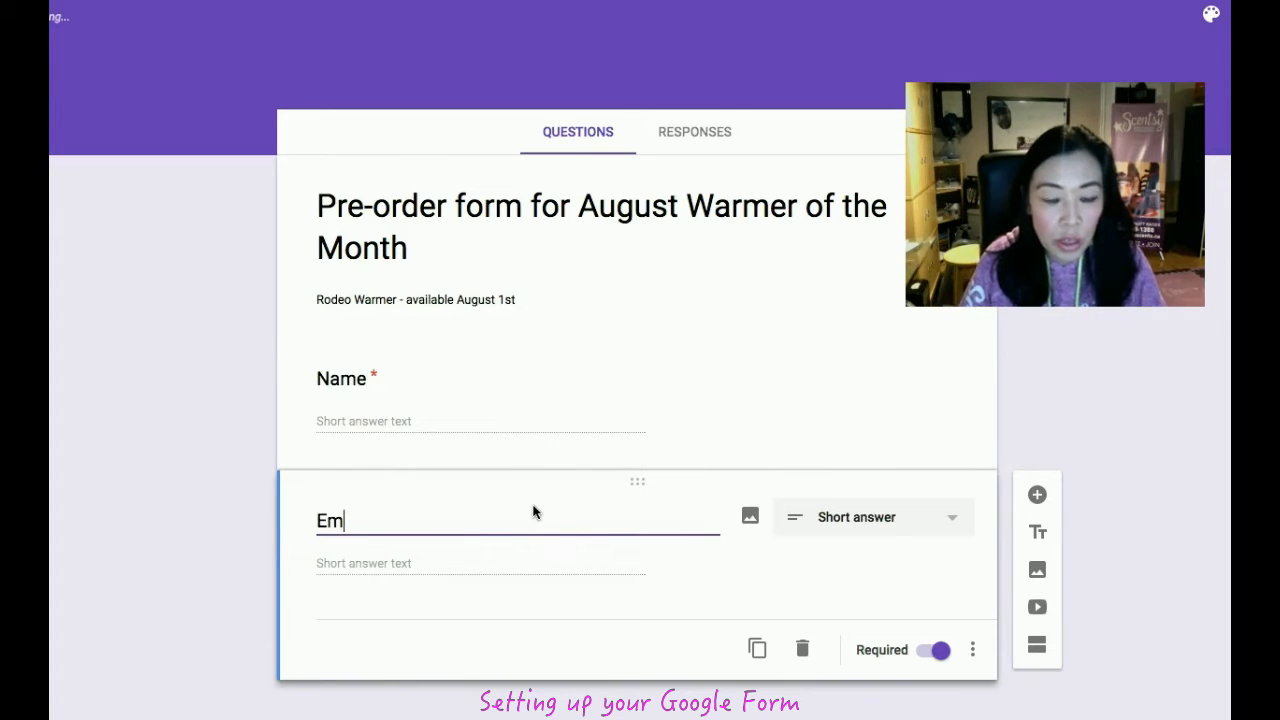
type("ail Address")
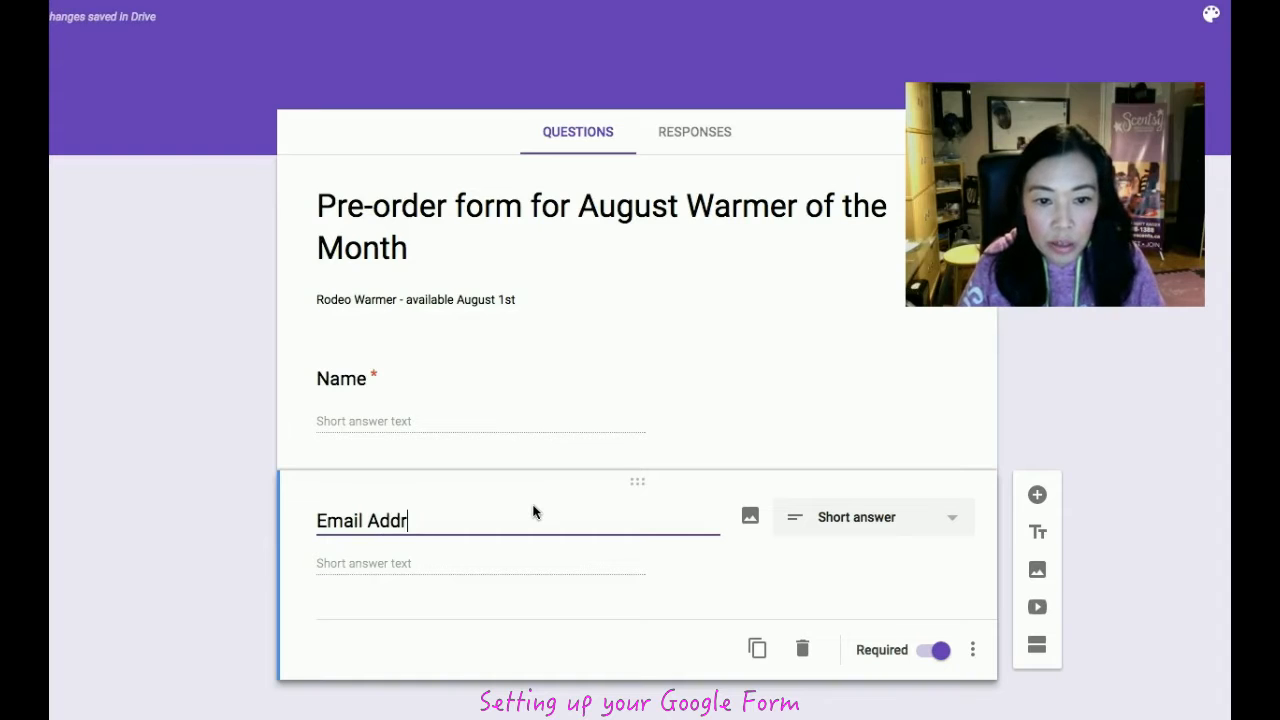
left_click(918, 582)
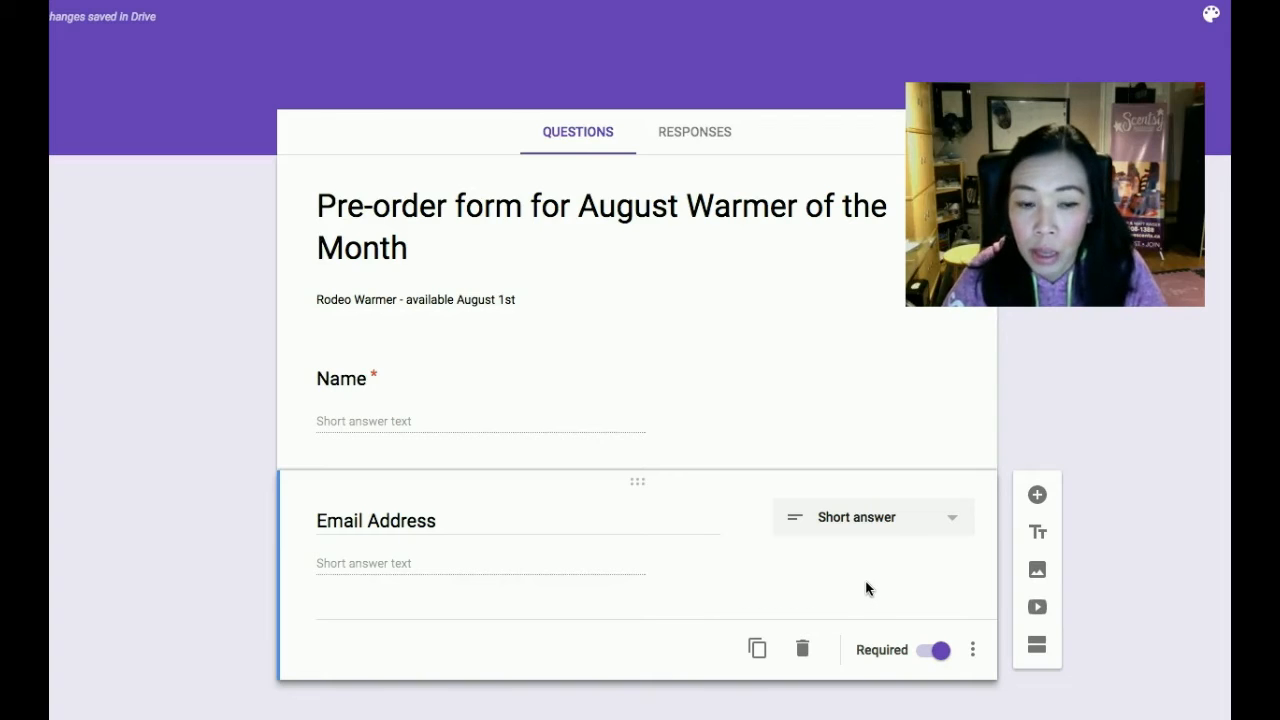
left_click(912, 519)
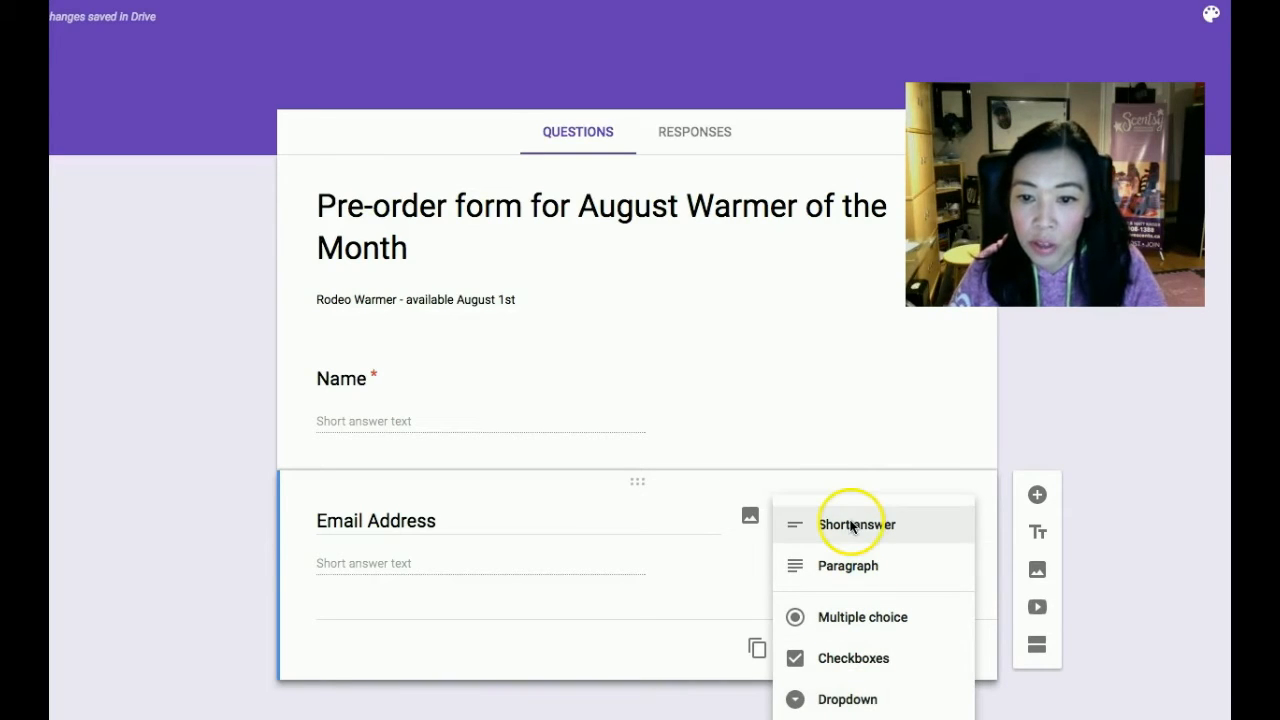
left_click(1122, 521)
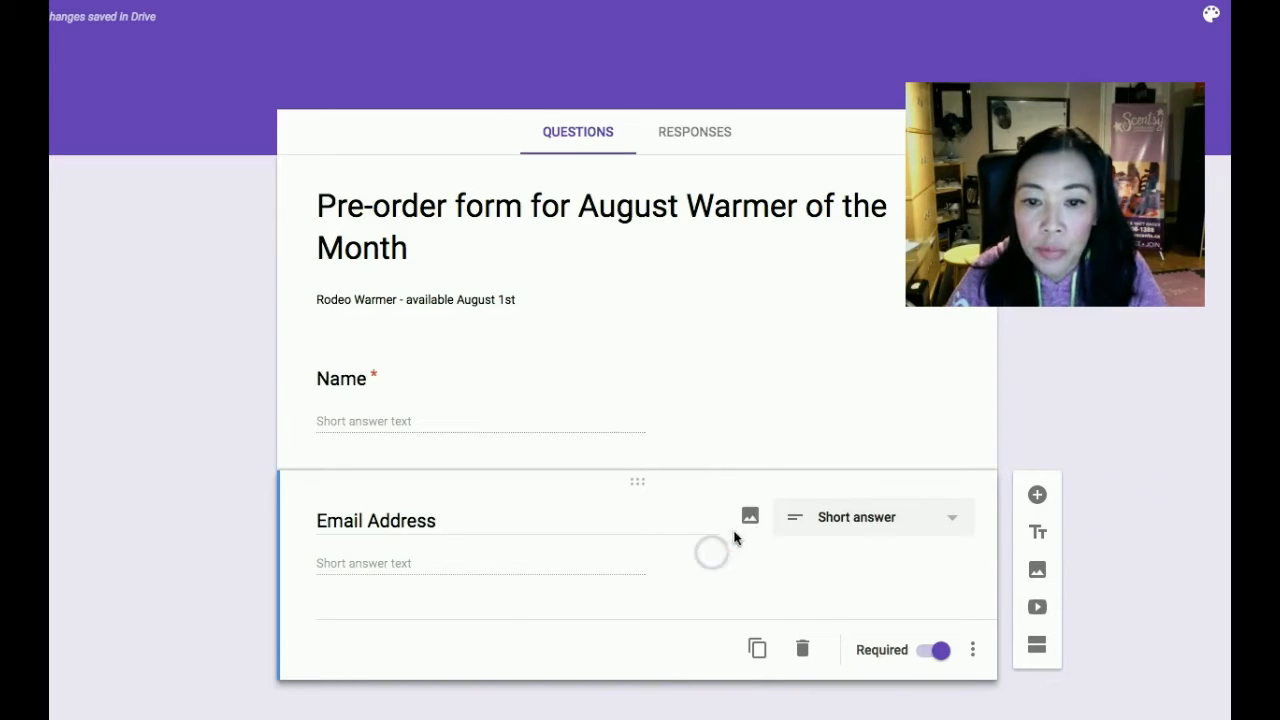
- Add a title and description block below Email Address, titled "Email required as I send out payment info via Square or Paypal"
left_click(1040, 533)
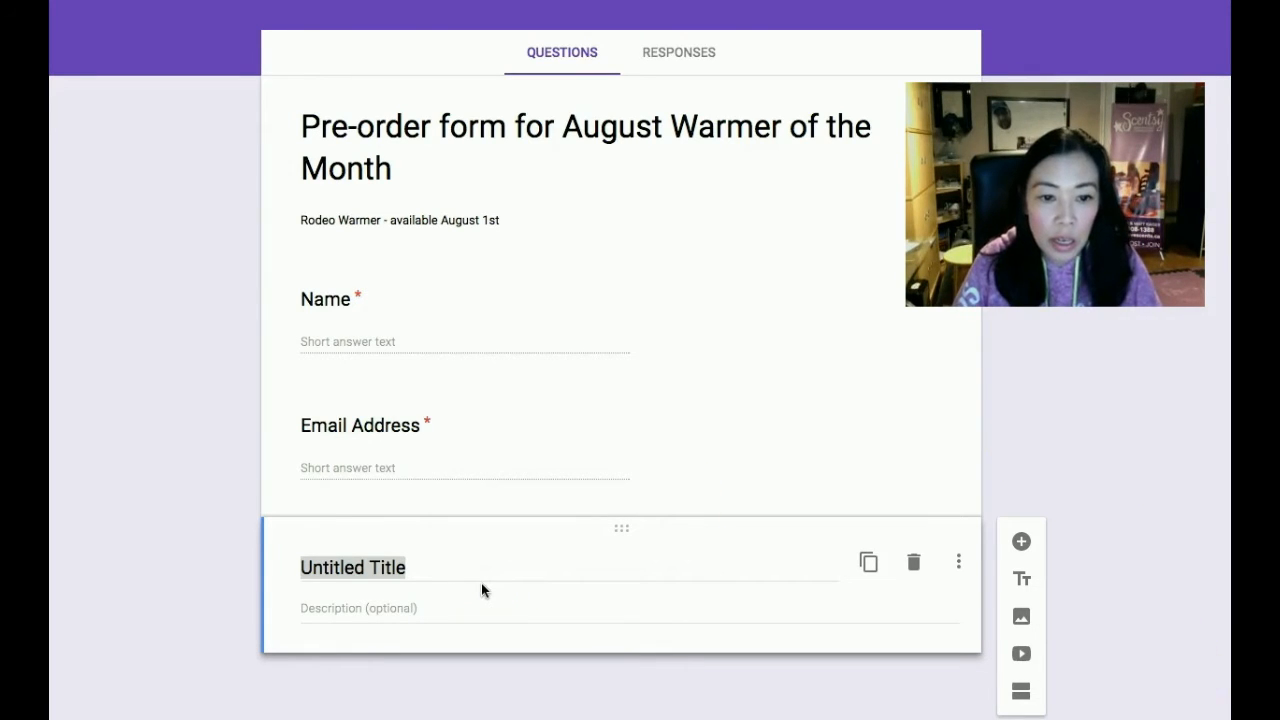
left_click(420, 573)
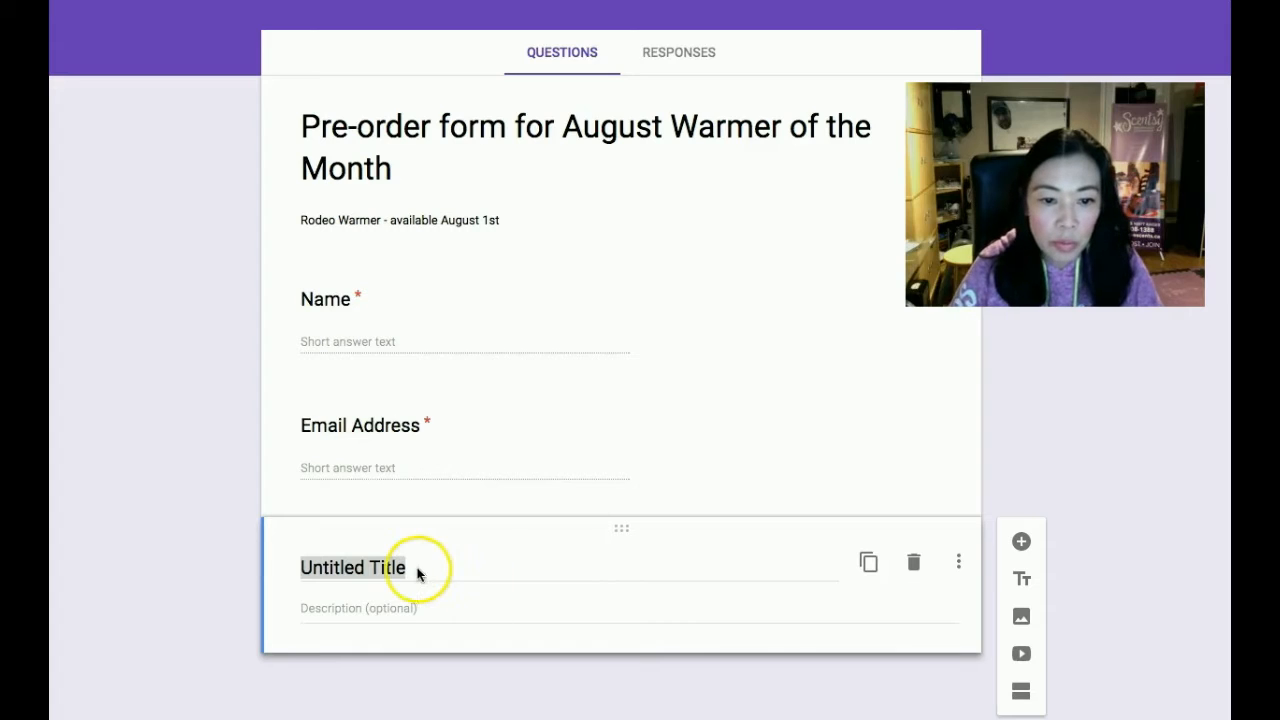
type("E")
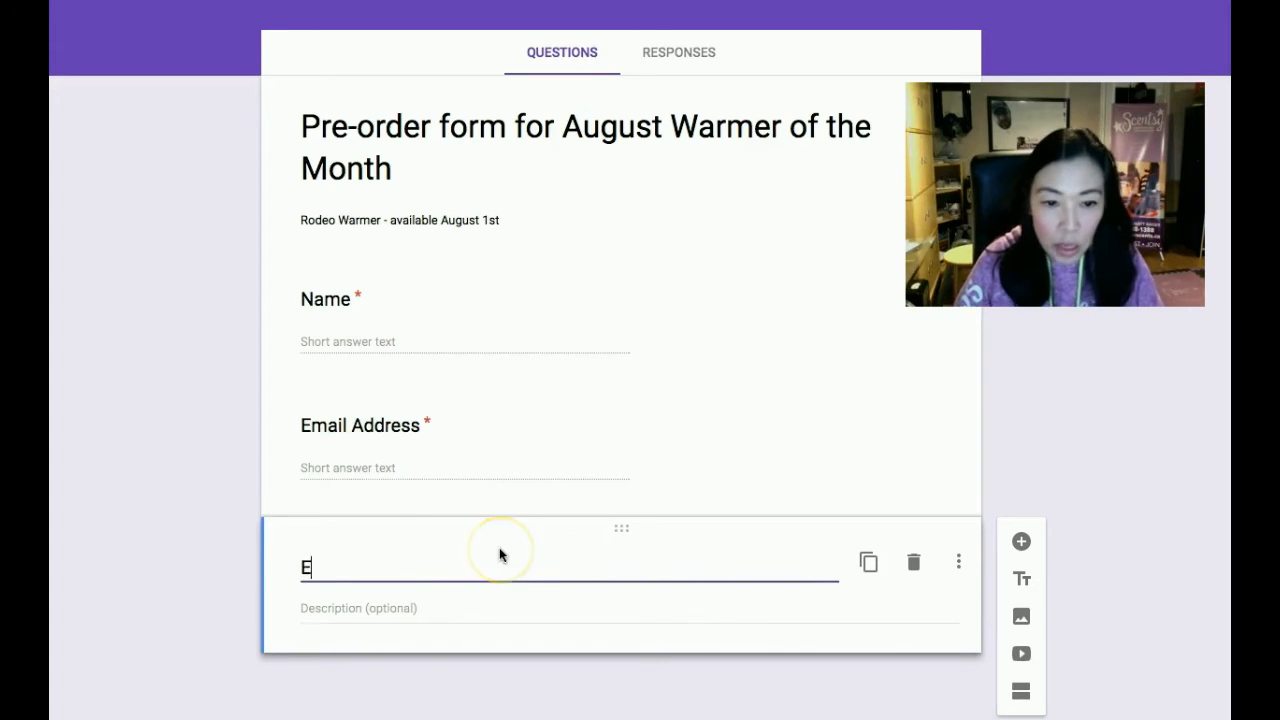
type("mail required as ")
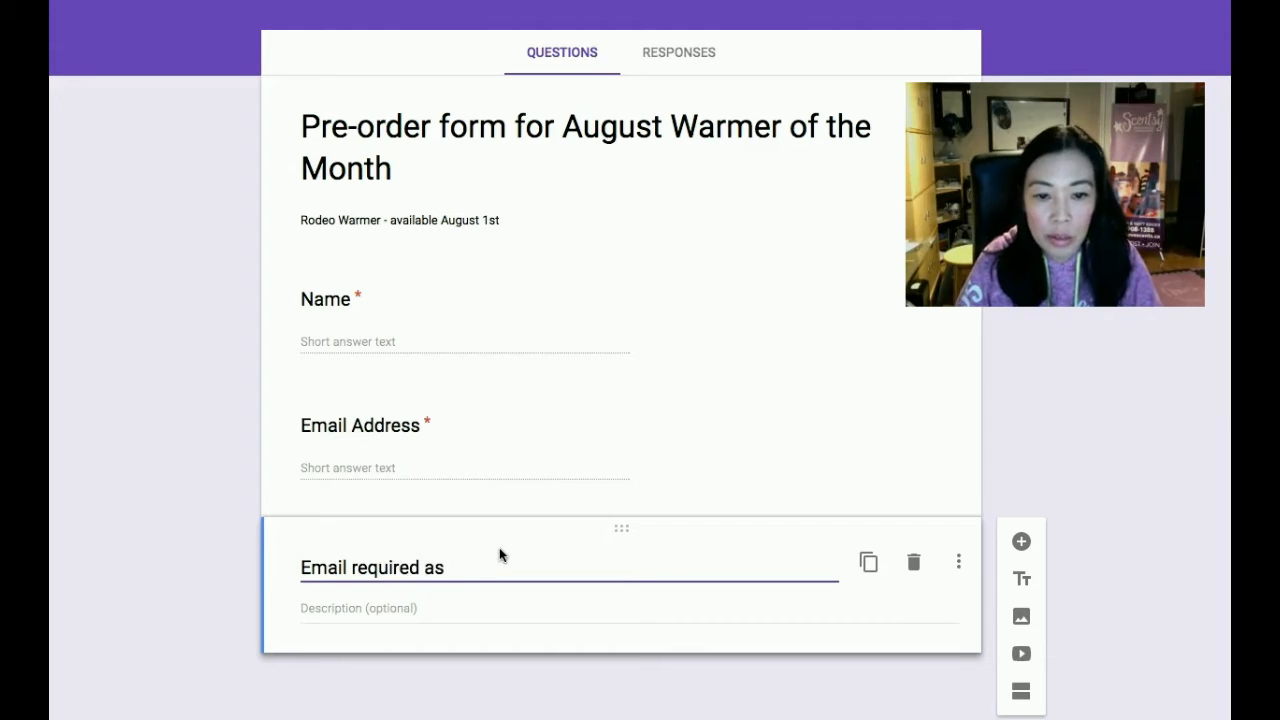
type("I send")
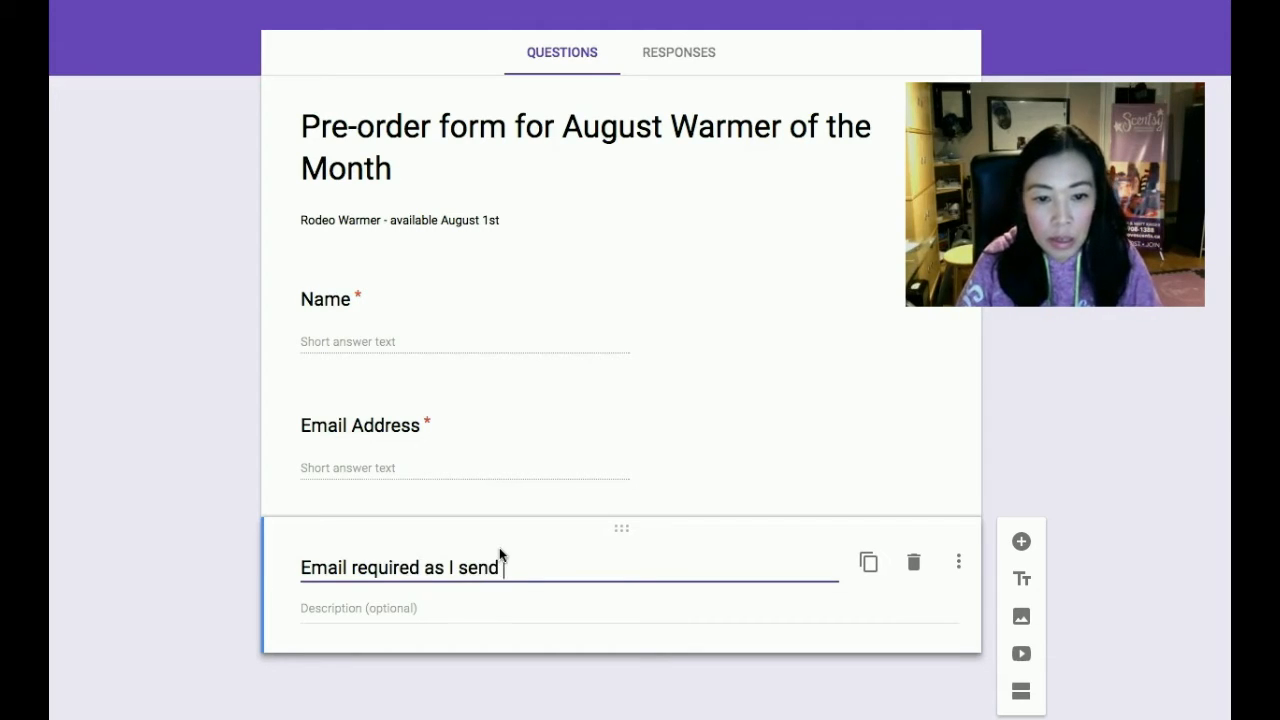
type(" out ")
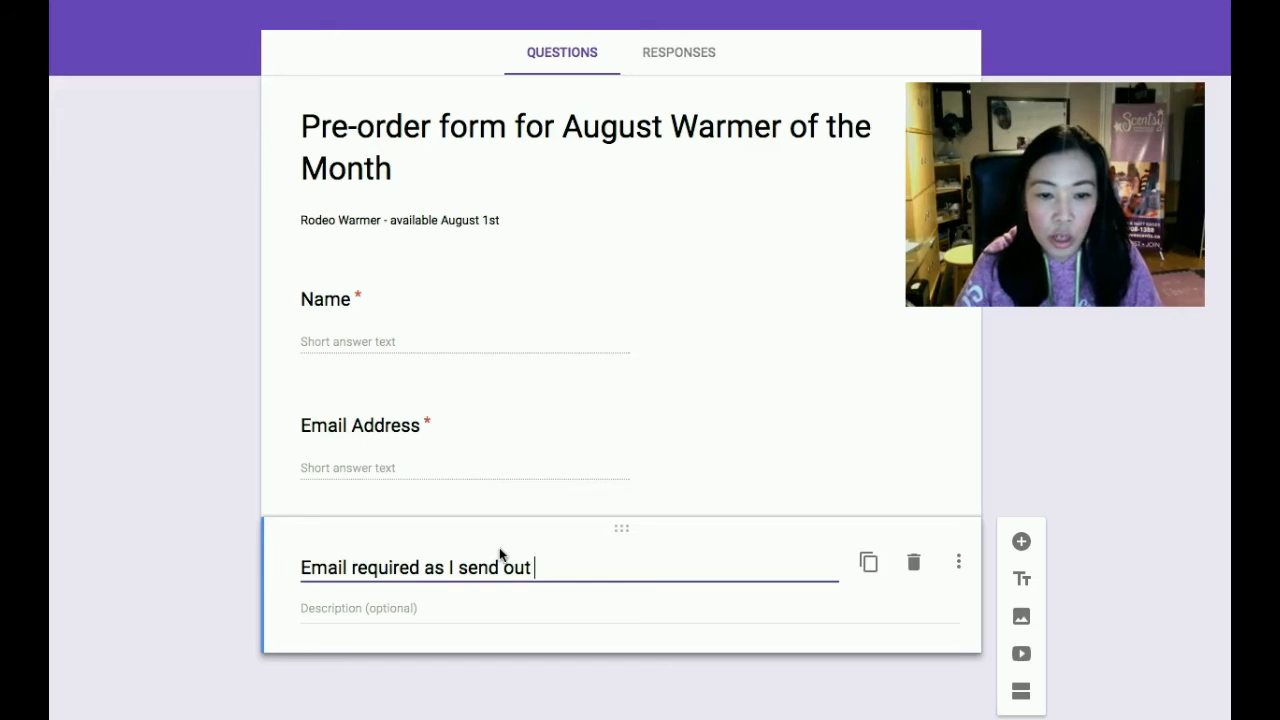
type("paym")
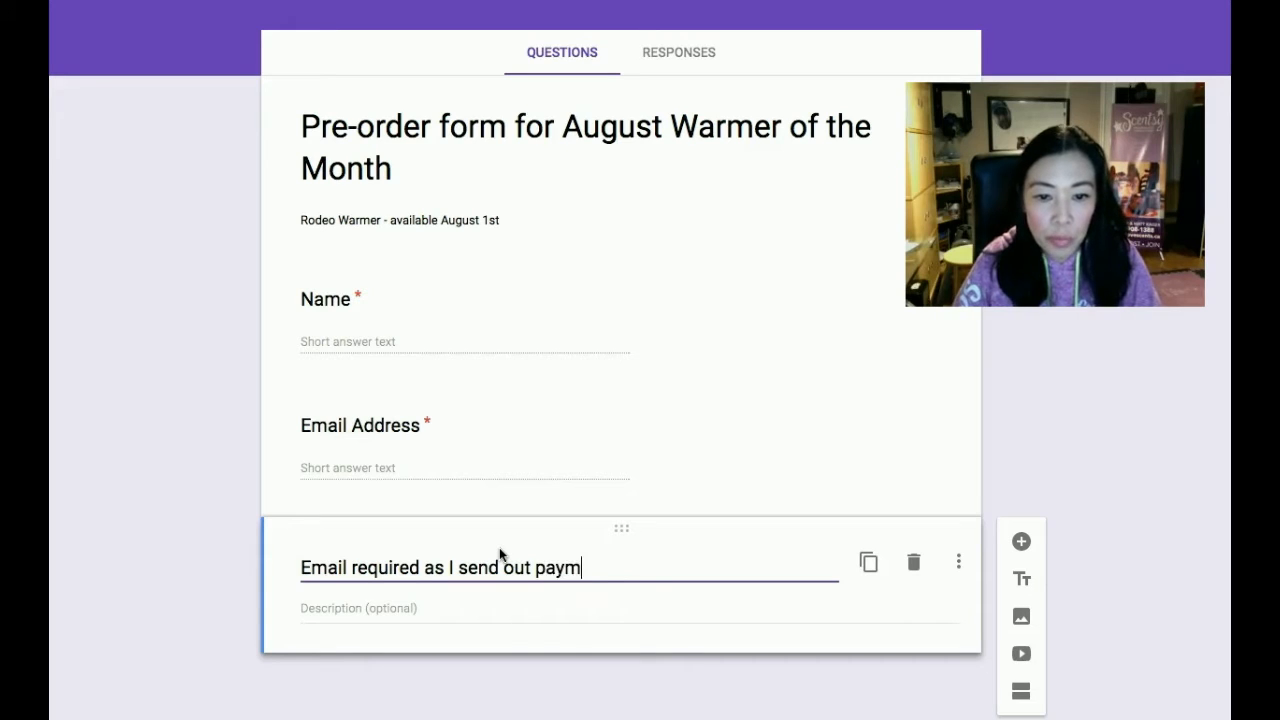
type("ent info via")
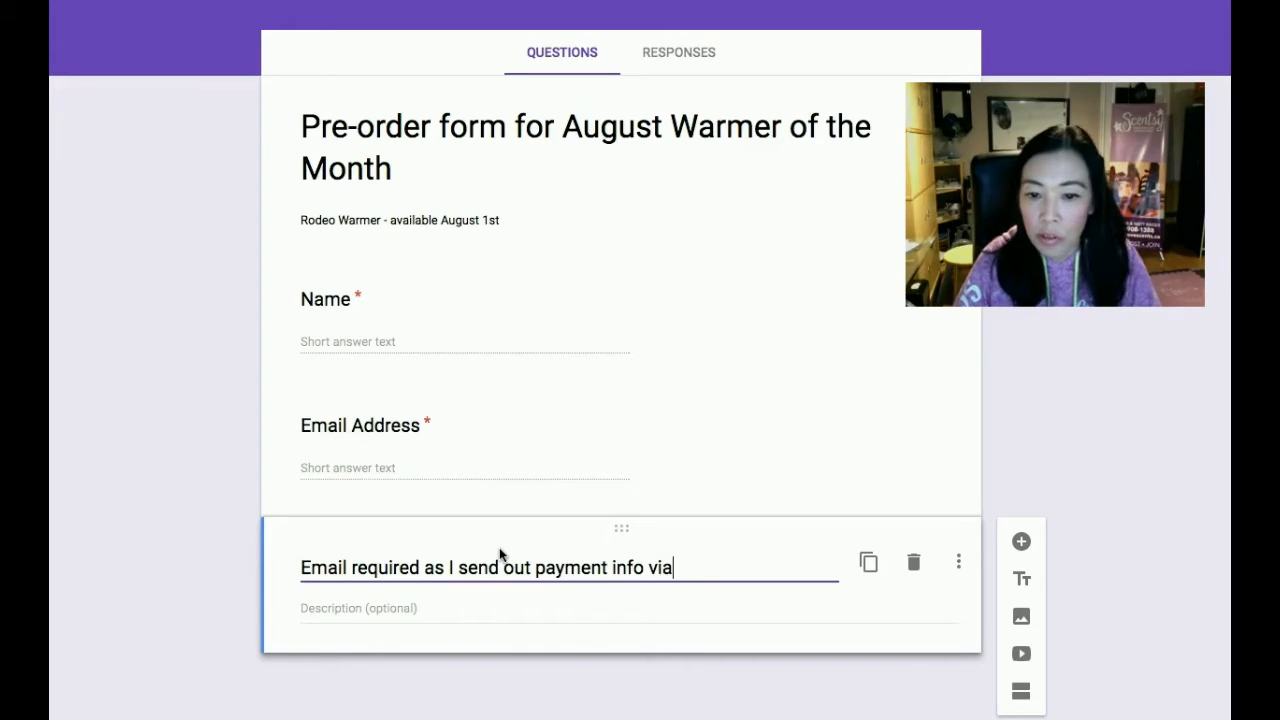
type(" Square or ")
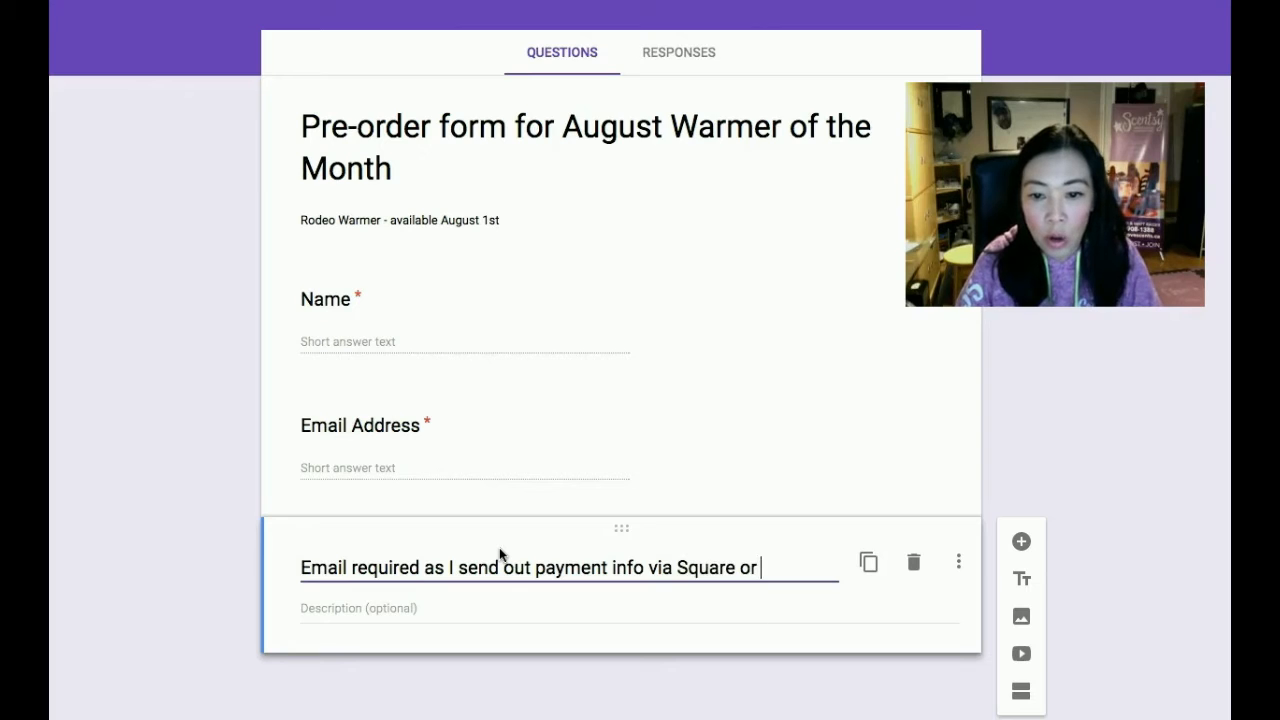
type("Paypal")
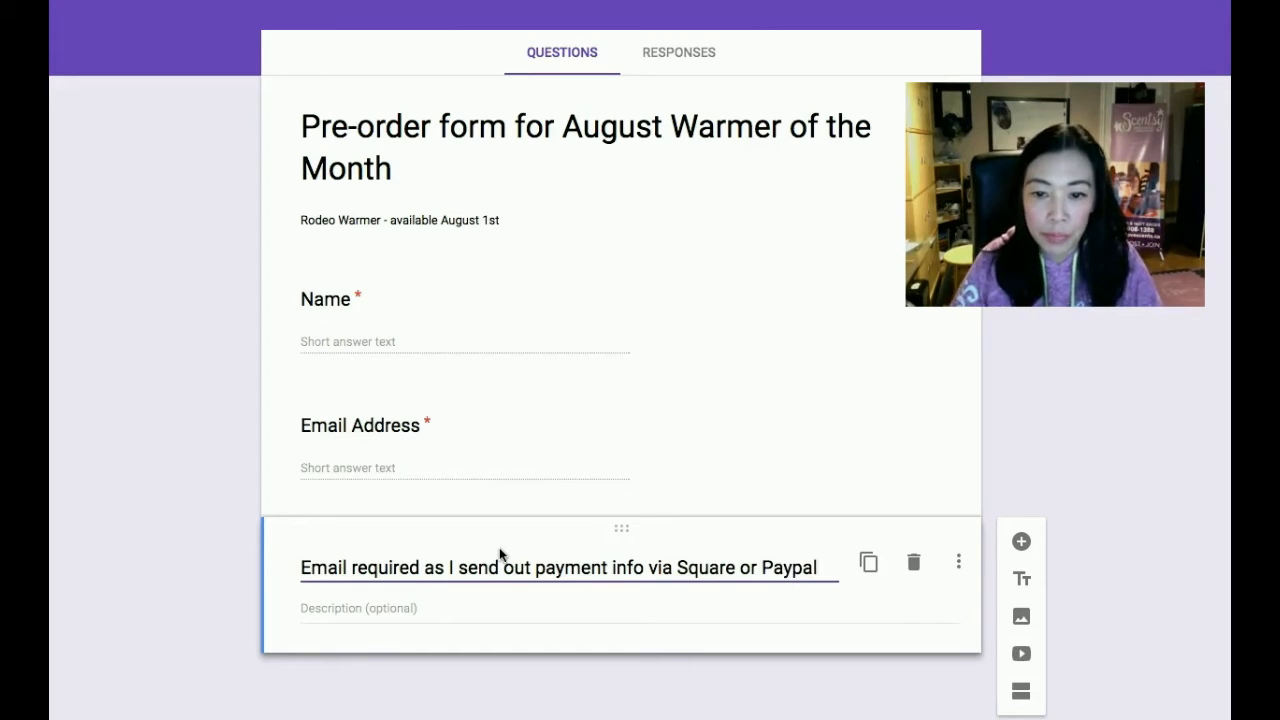
- Add a new question below the payment note and title it "Shipping Address"
left_click(1021, 543)
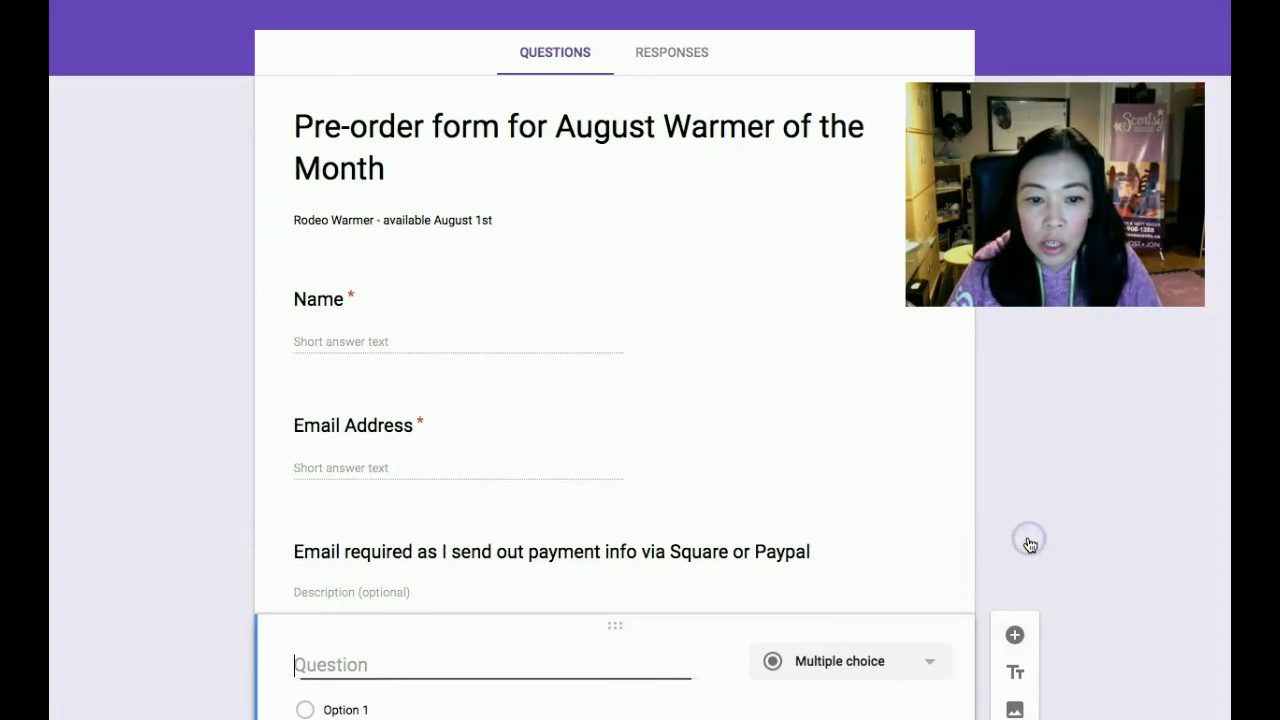
scroll(1089, 491, "down", 1)
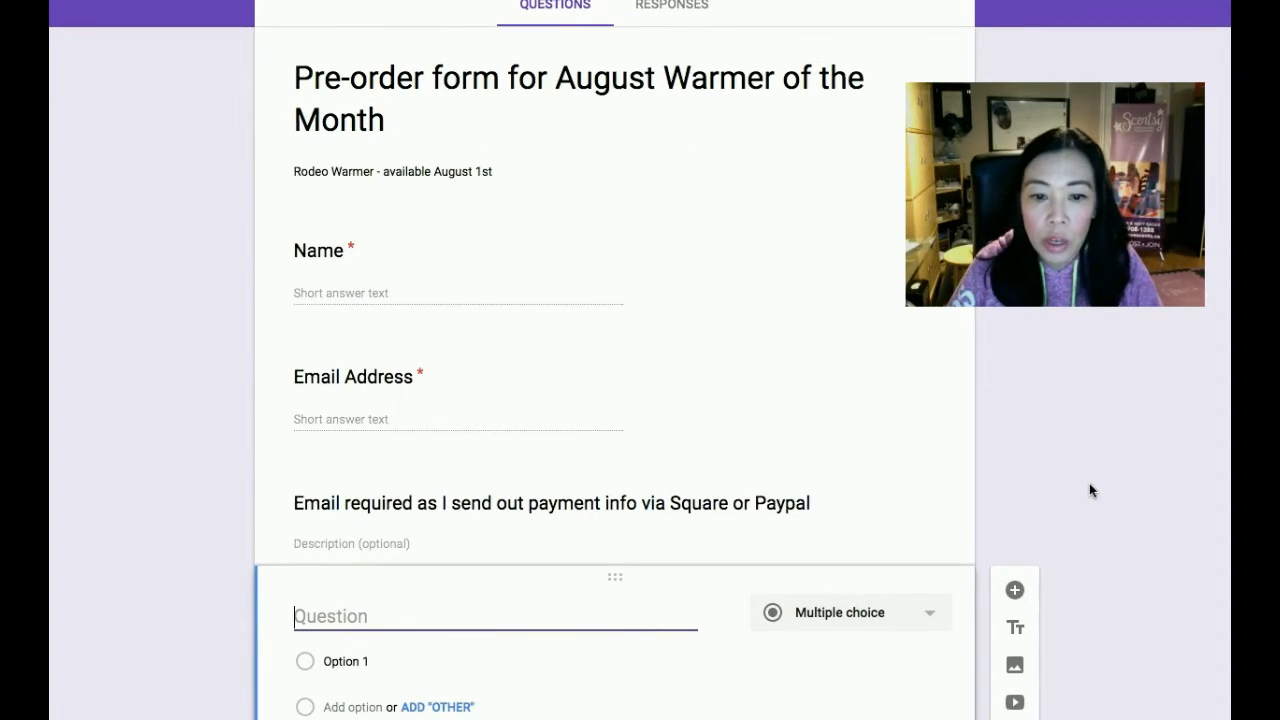
left_click(454, 591)
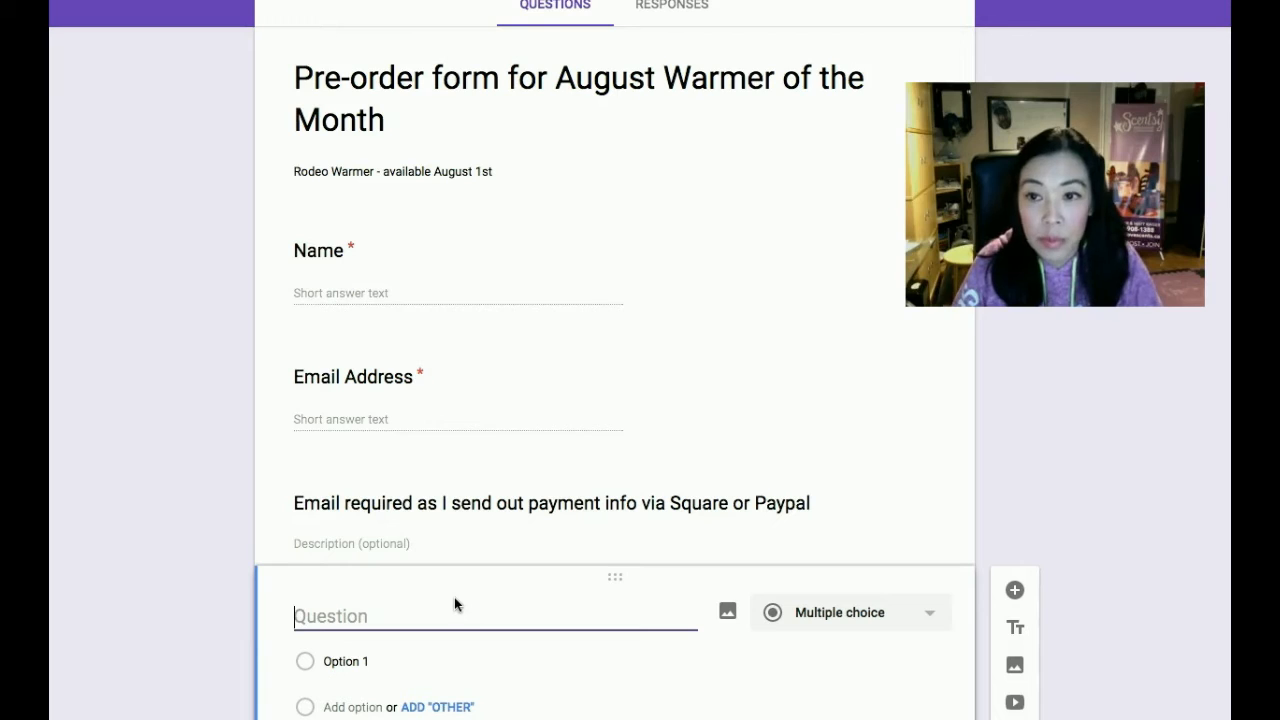
type("Add")
key("BackSpace")
key("BackSpace")
key("BackSpace")
type("Shipapi")
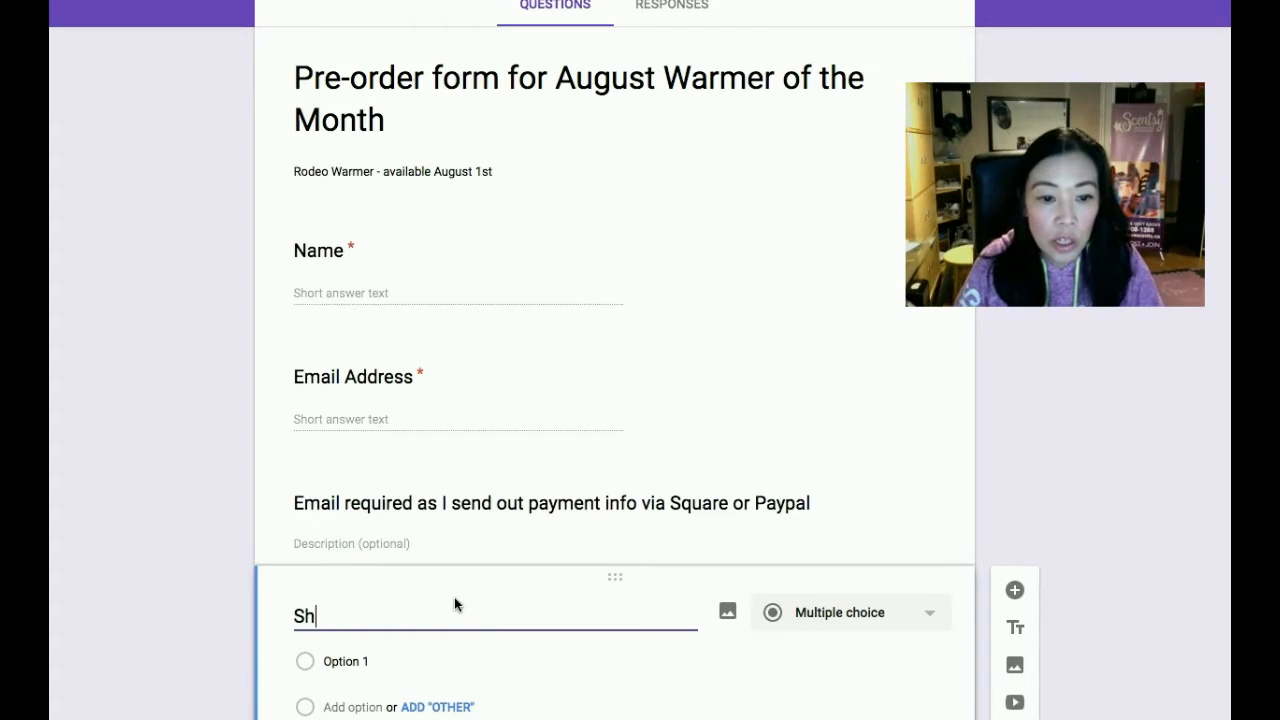
key("BackSpace")
key("BackSpace")
key("BackSpace")
type("ping Address")
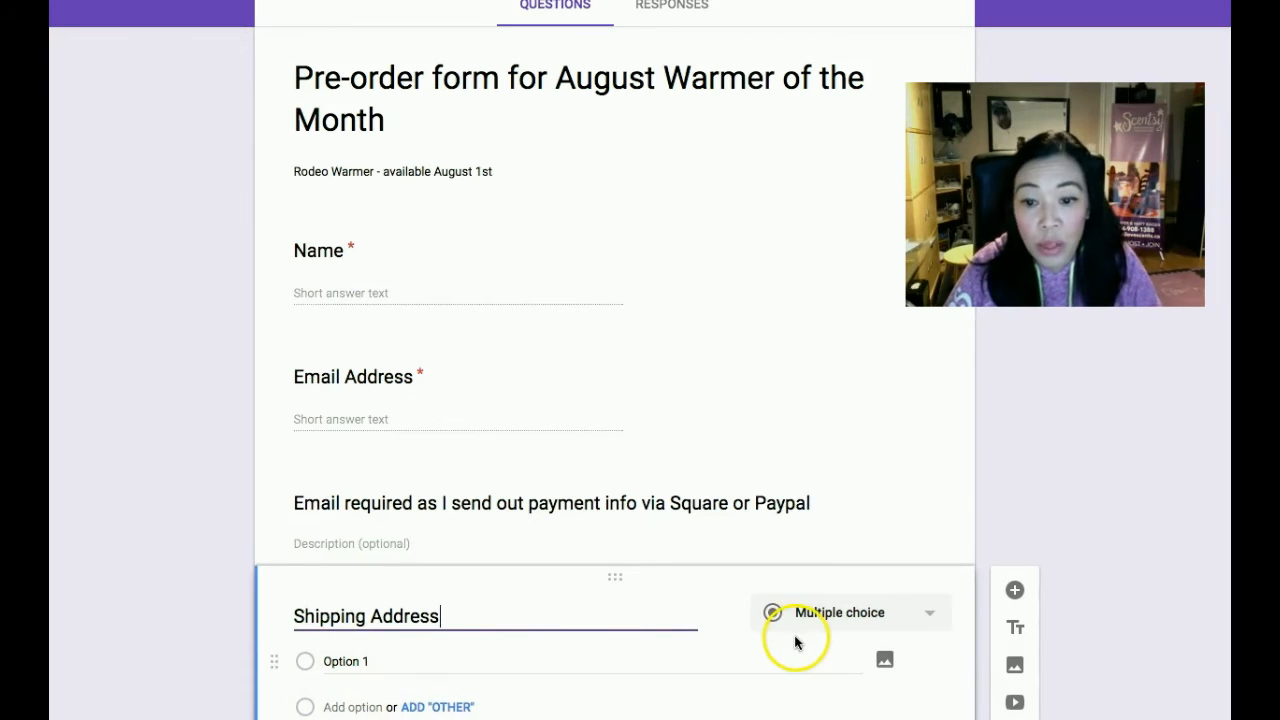
- Set the Shipping Address question to the short answer type and make it required
left_click(890, 612)
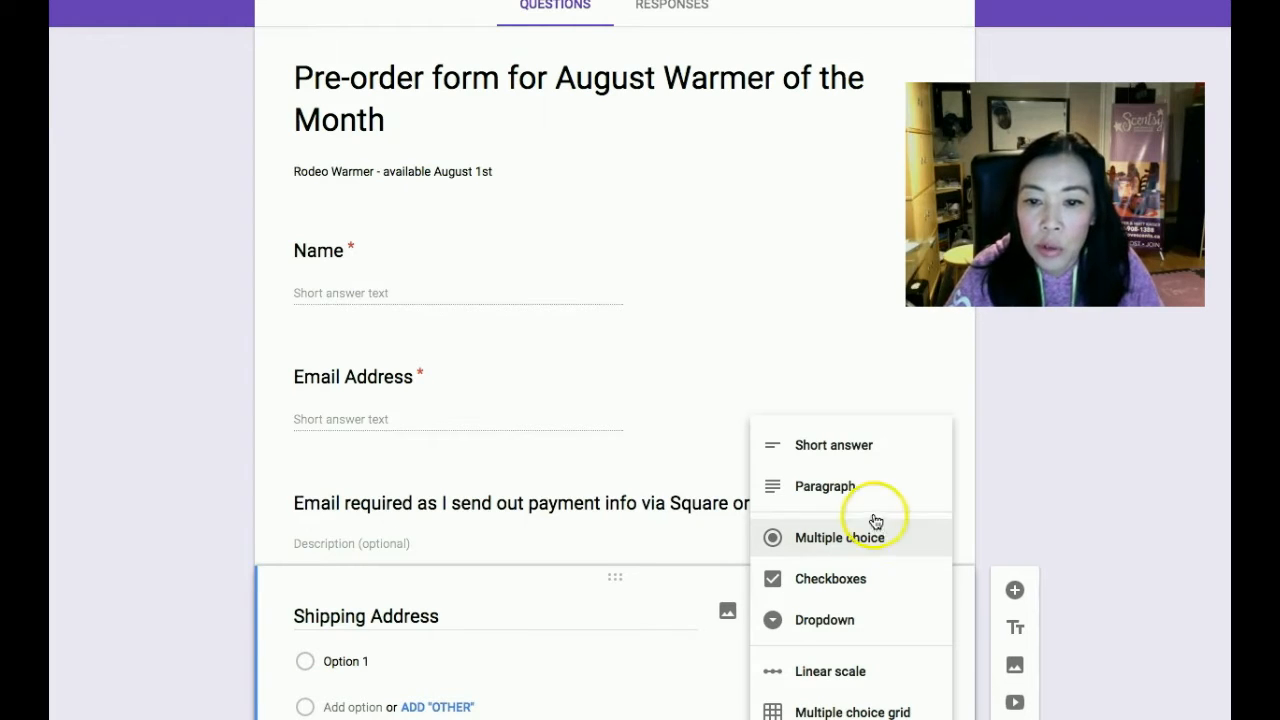
left_click(867, 455)
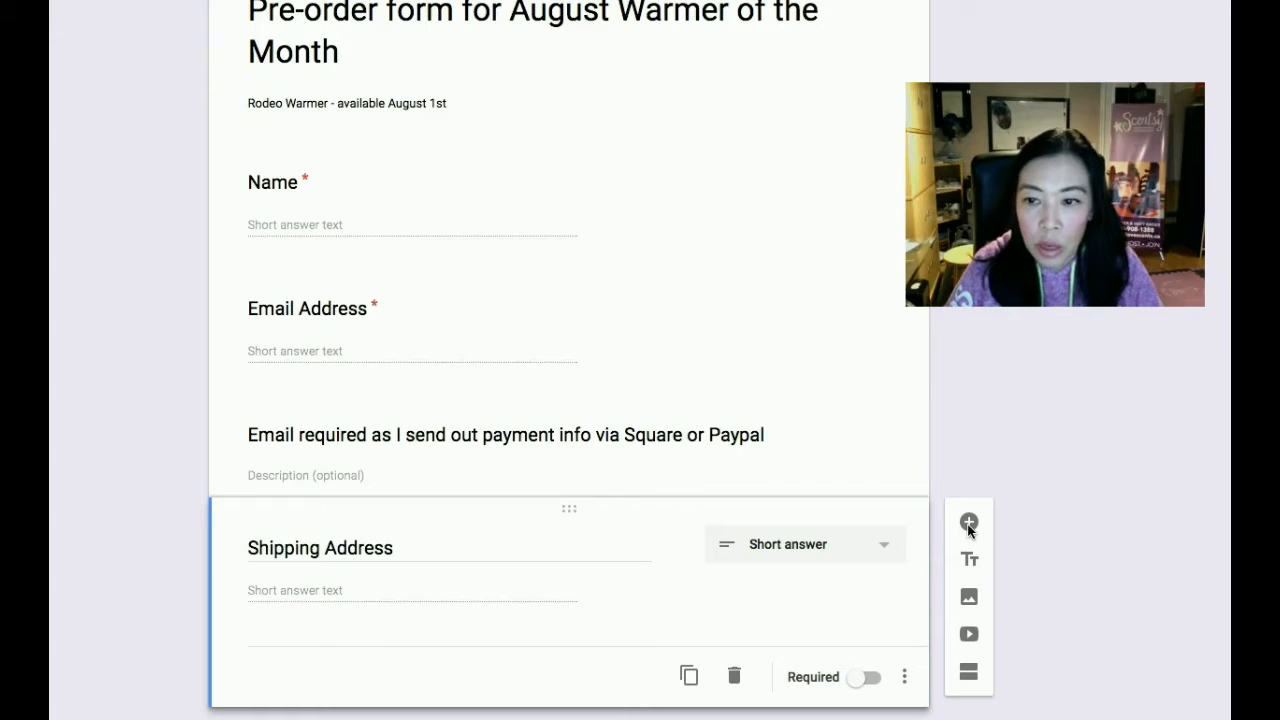
left_click(857, 678)
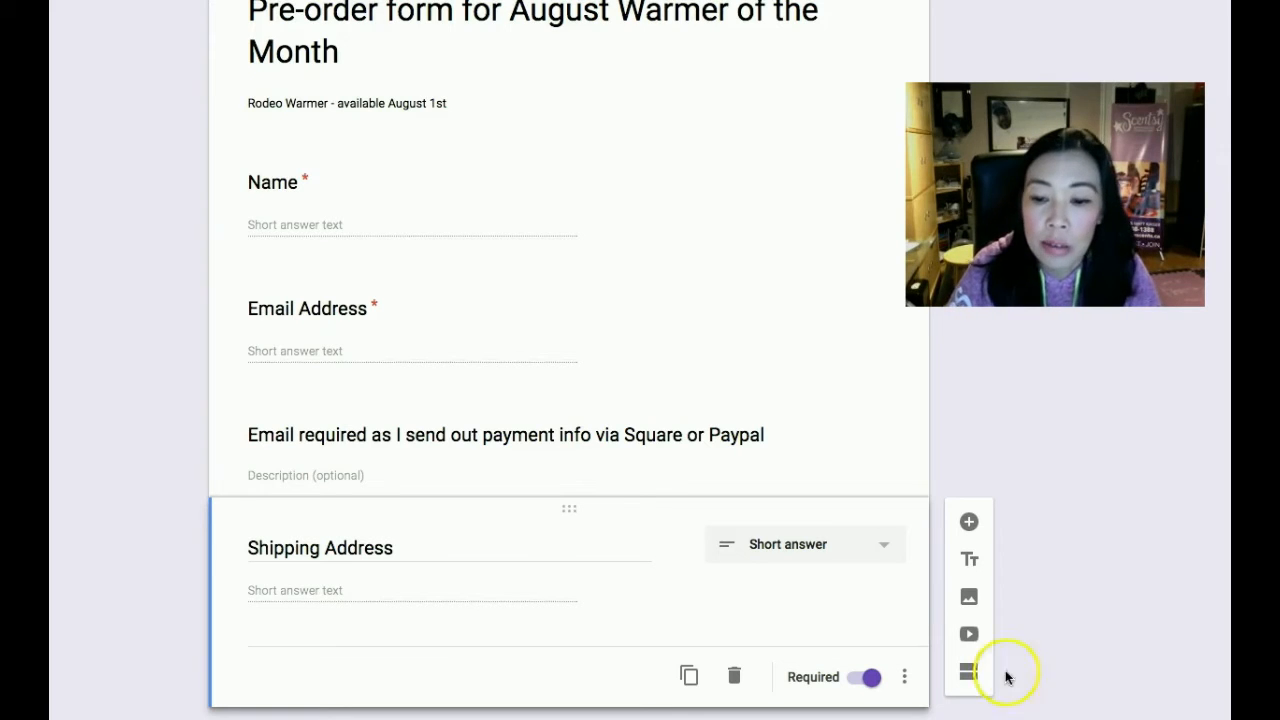
scroll(1030, 605, "up", 1)
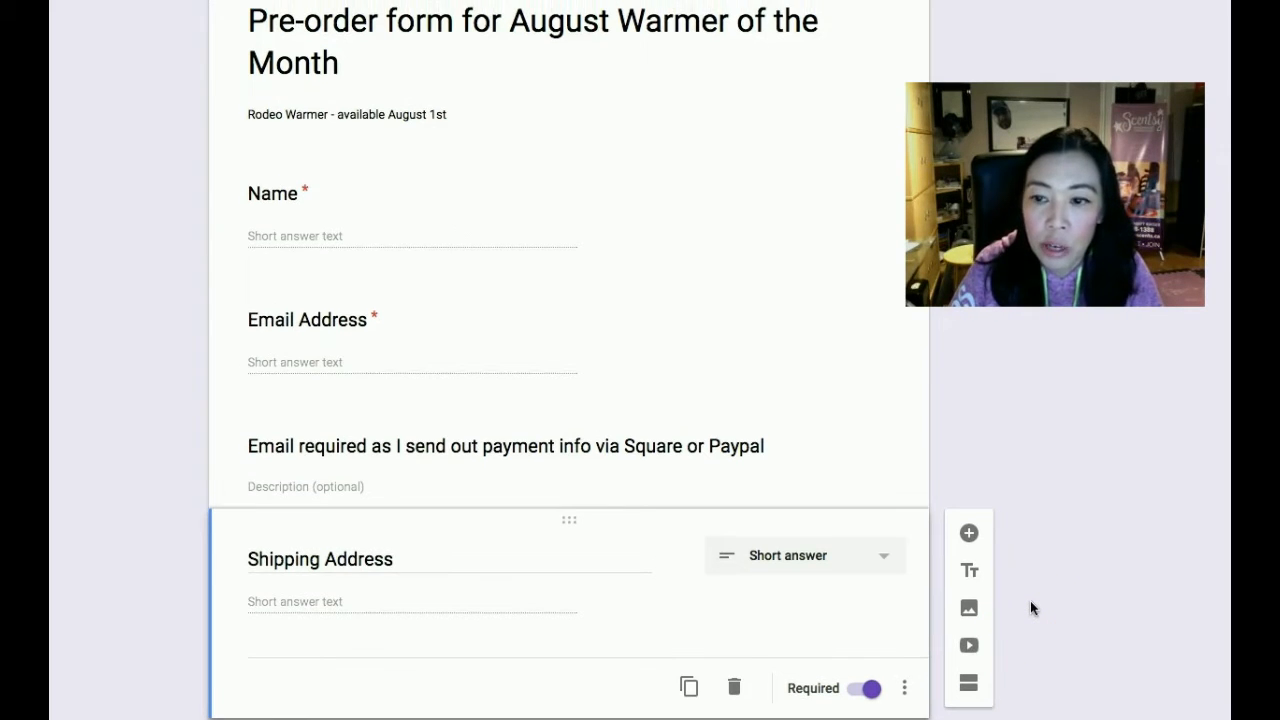
- Add a required short answer question titled "Phone Number" below Shipping Address
left_click(969, 534)
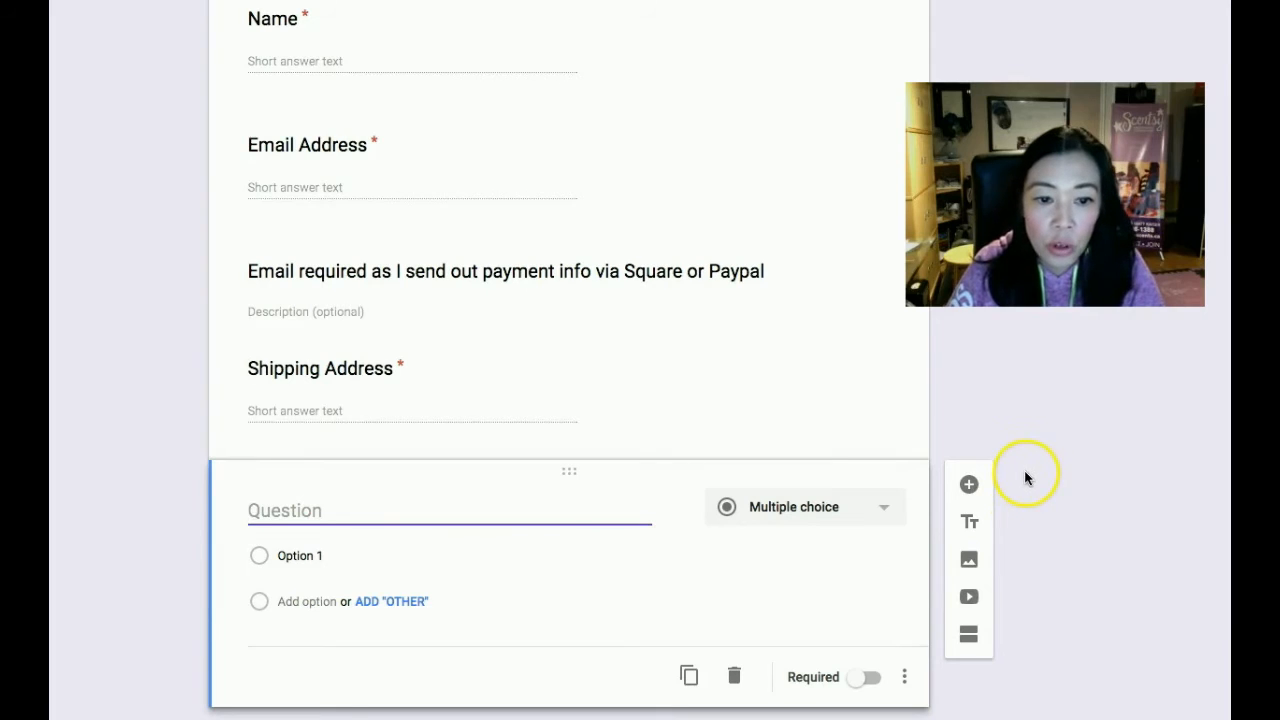
type("P")
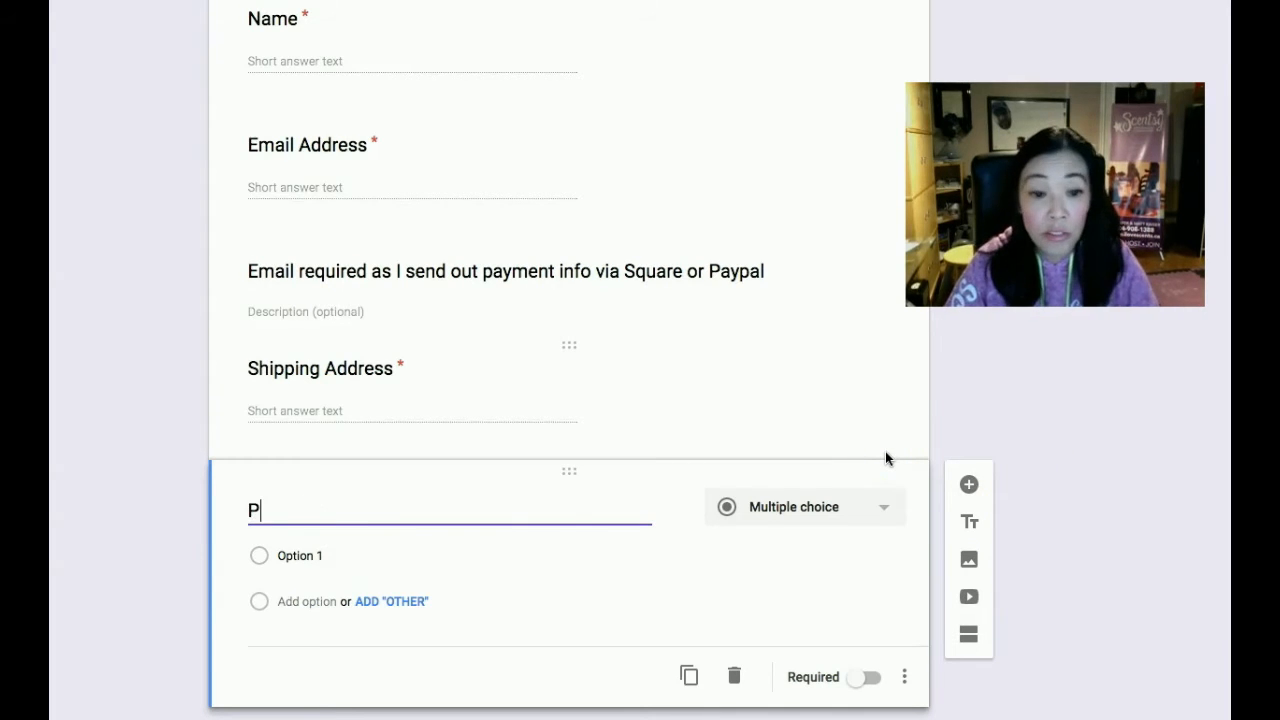
type("hone Number")
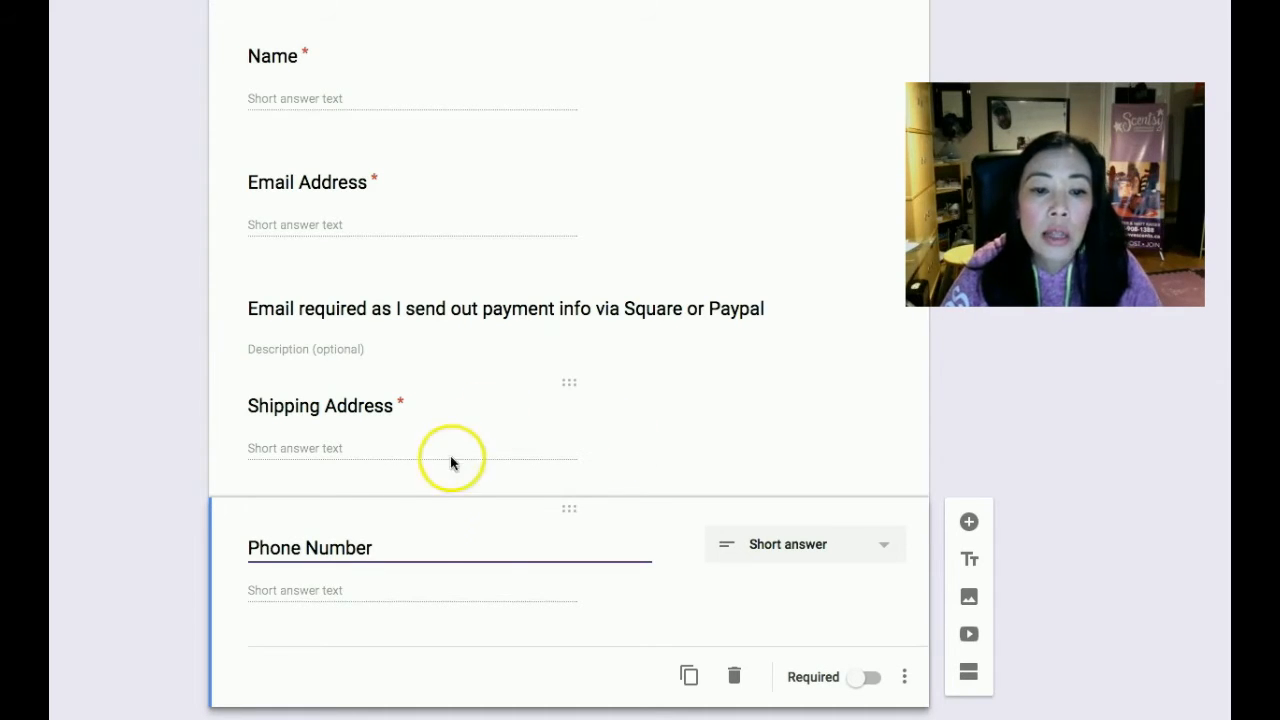
left_click(852, 684)
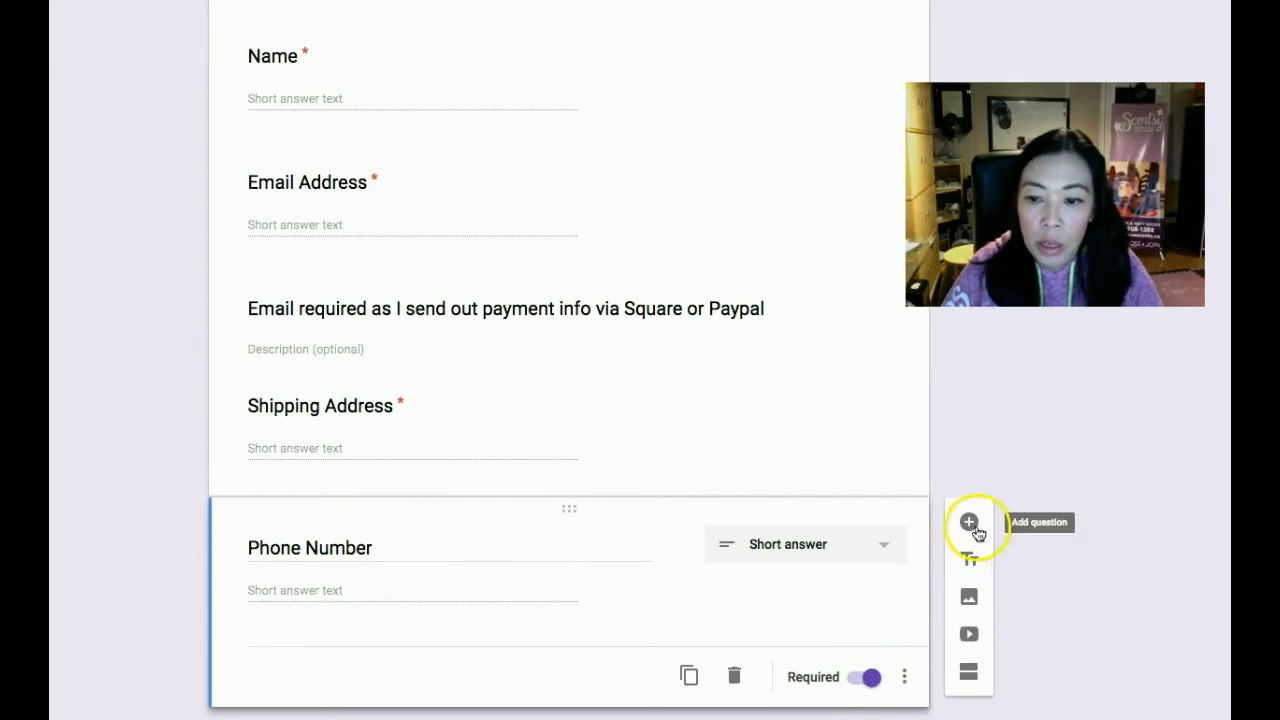
- Add a question below Phone Number titled "How Many Rodeo Warmers would you like?"
left_click(967, 523)
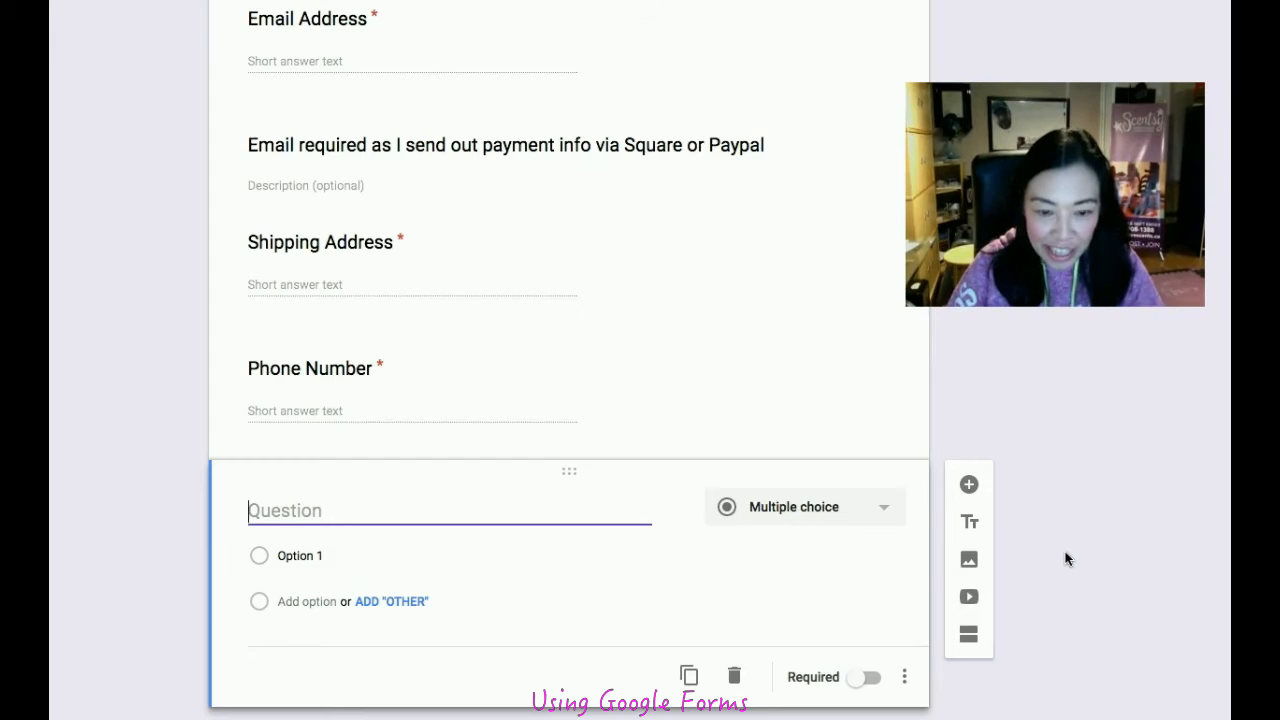
type("HDw")
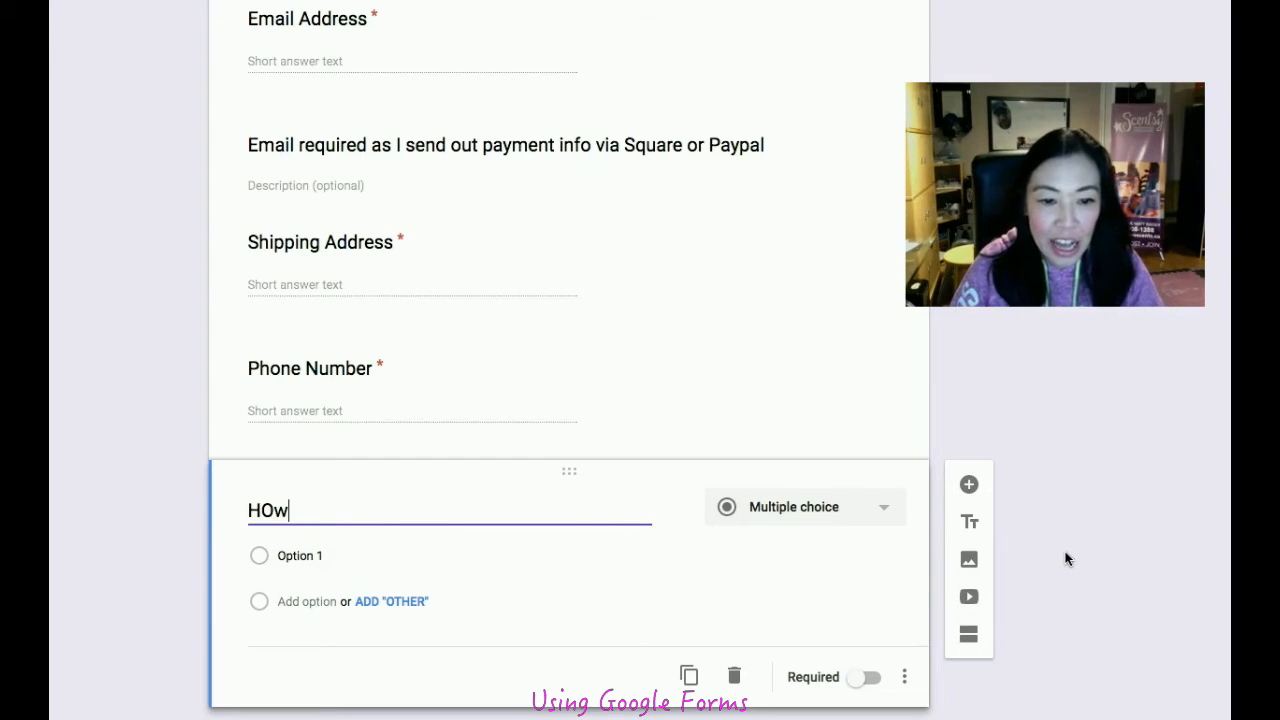
key("BackSpace")
key("BackSpace")
type("ow M")
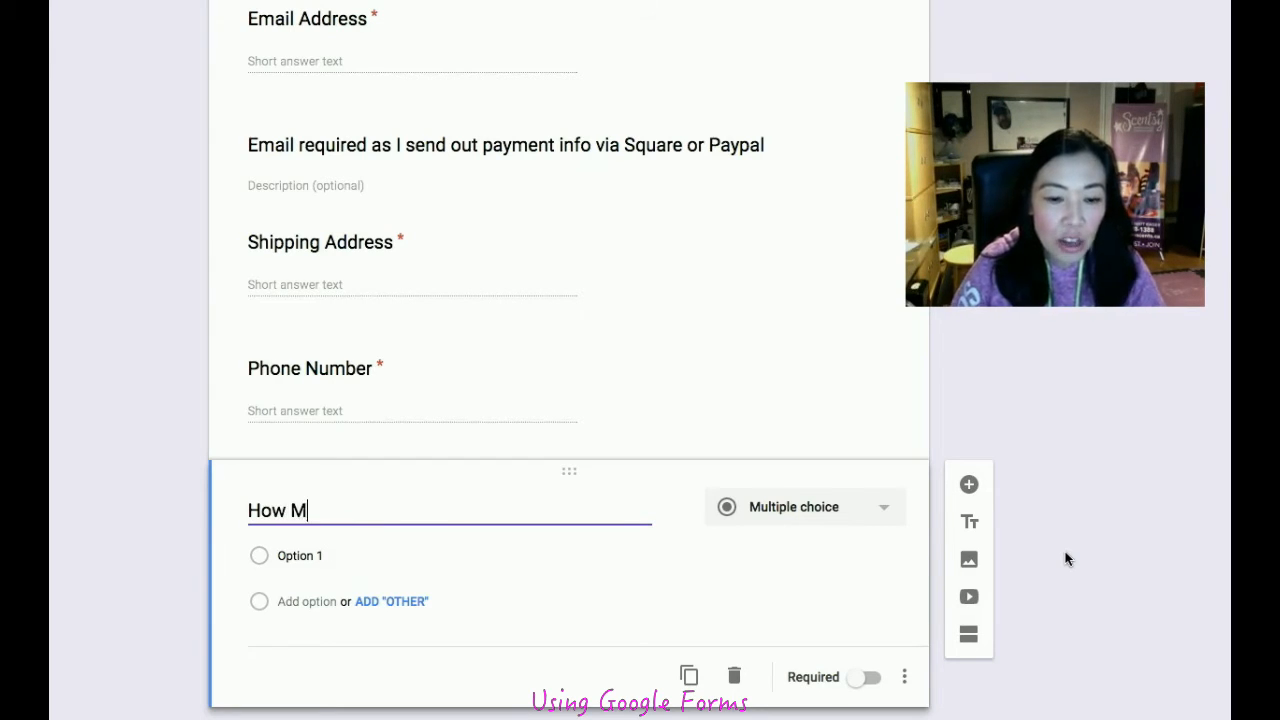
type("any R")
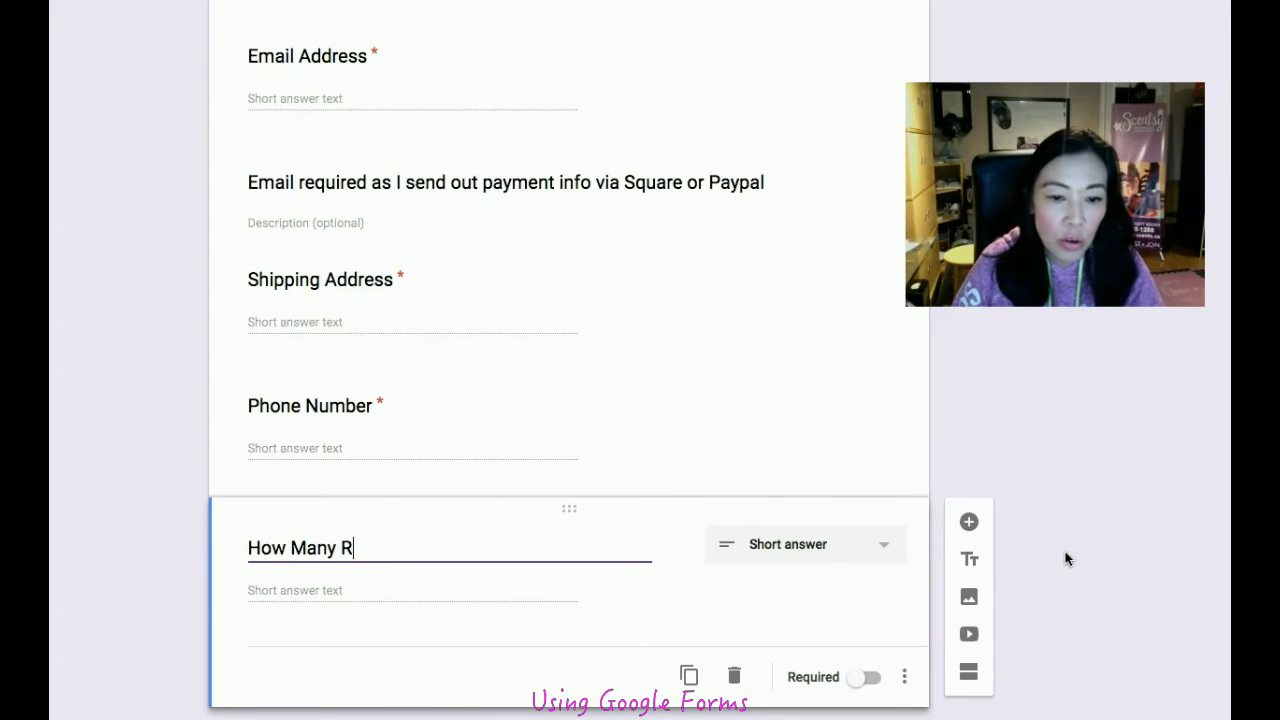
type("odeo Warmer")
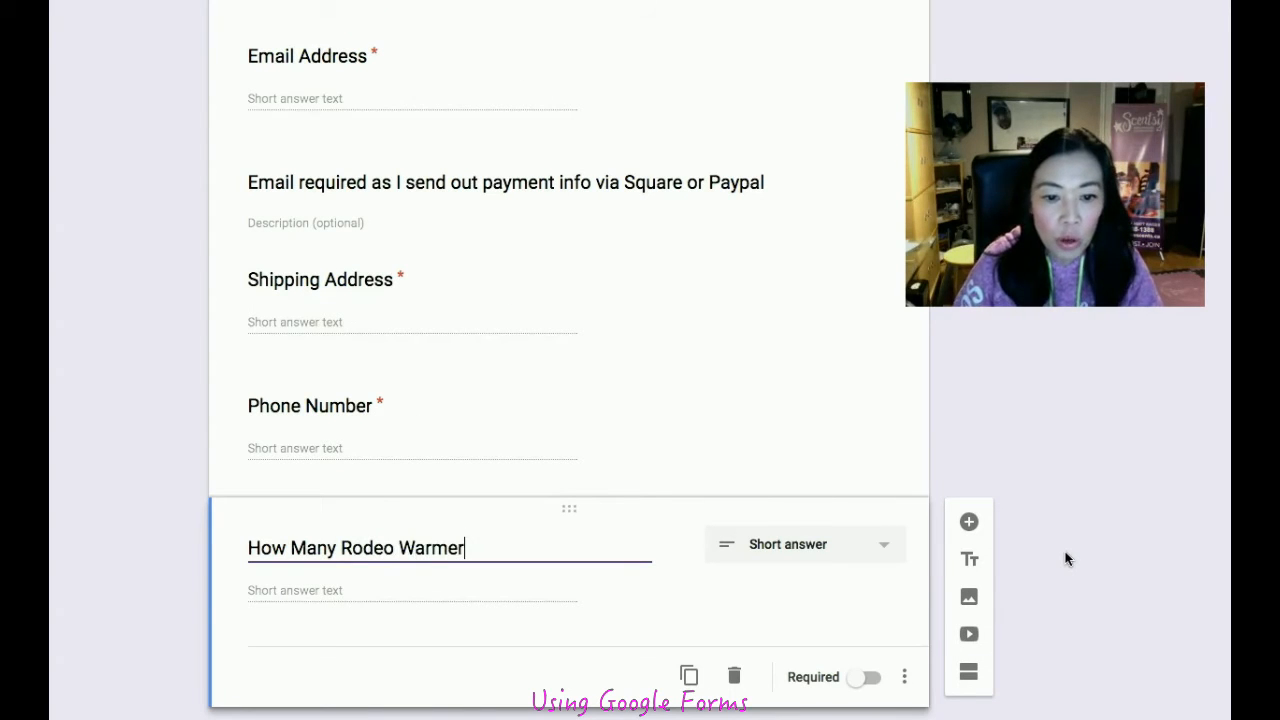
type("s would you")
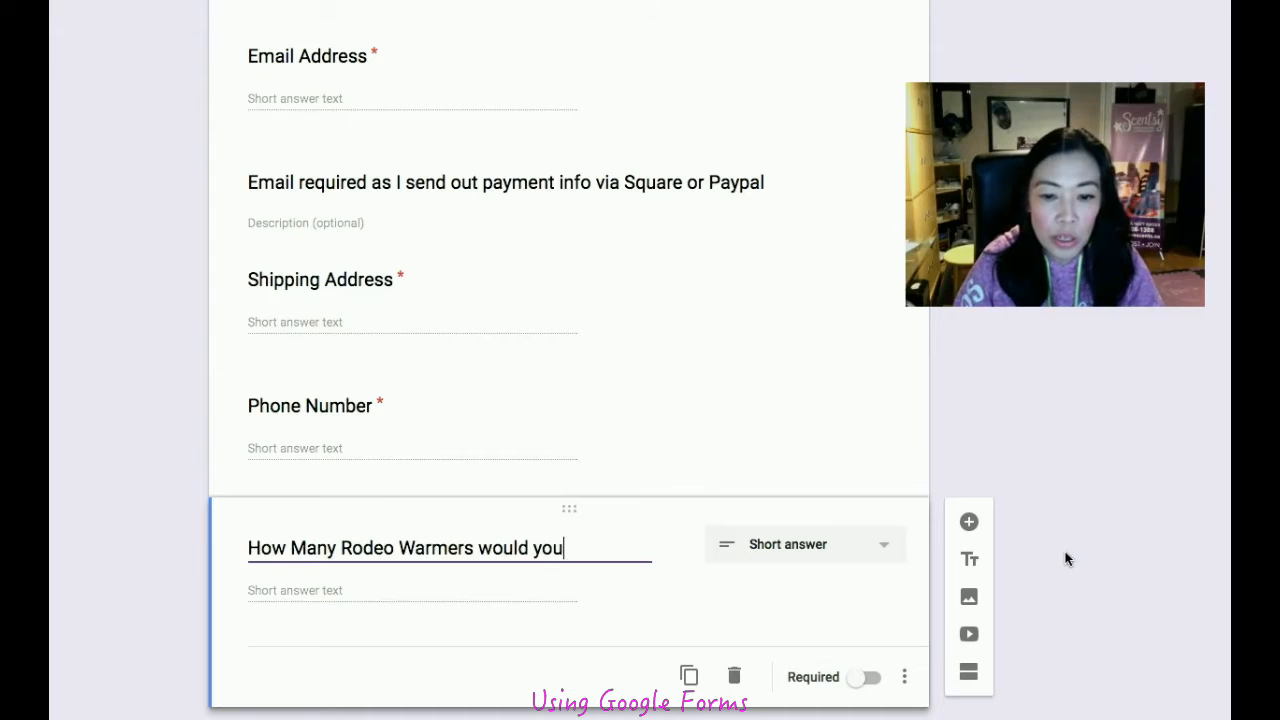
type(" like?")
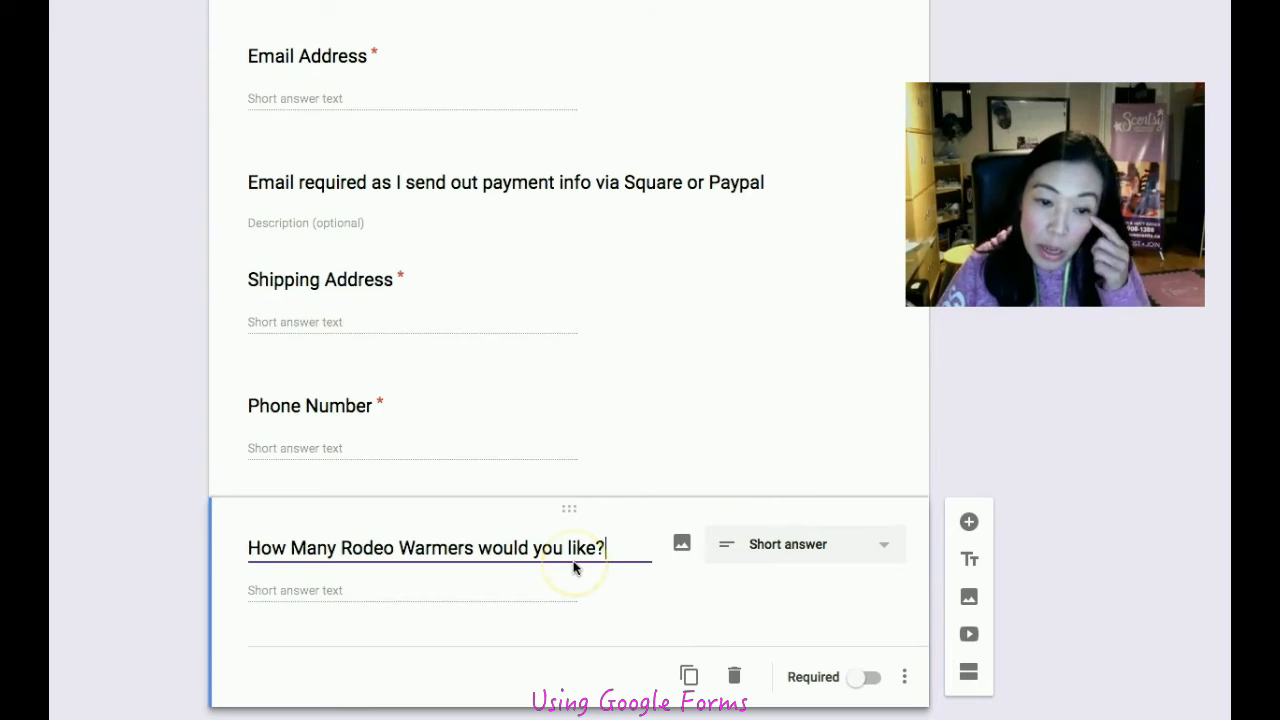
- Set the Rodeo Warmers quantity question to multiple choice with the options 1, 2 and 3
left_click(829, 556)
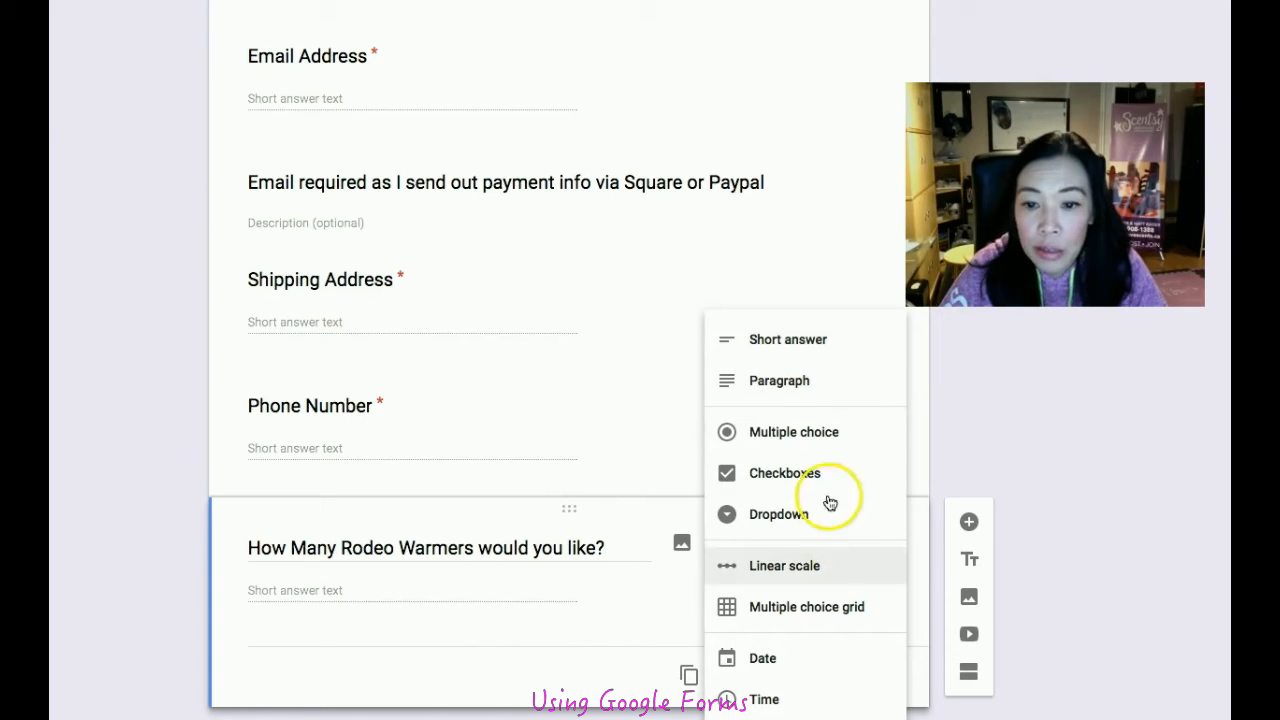
left_click(829, 432)
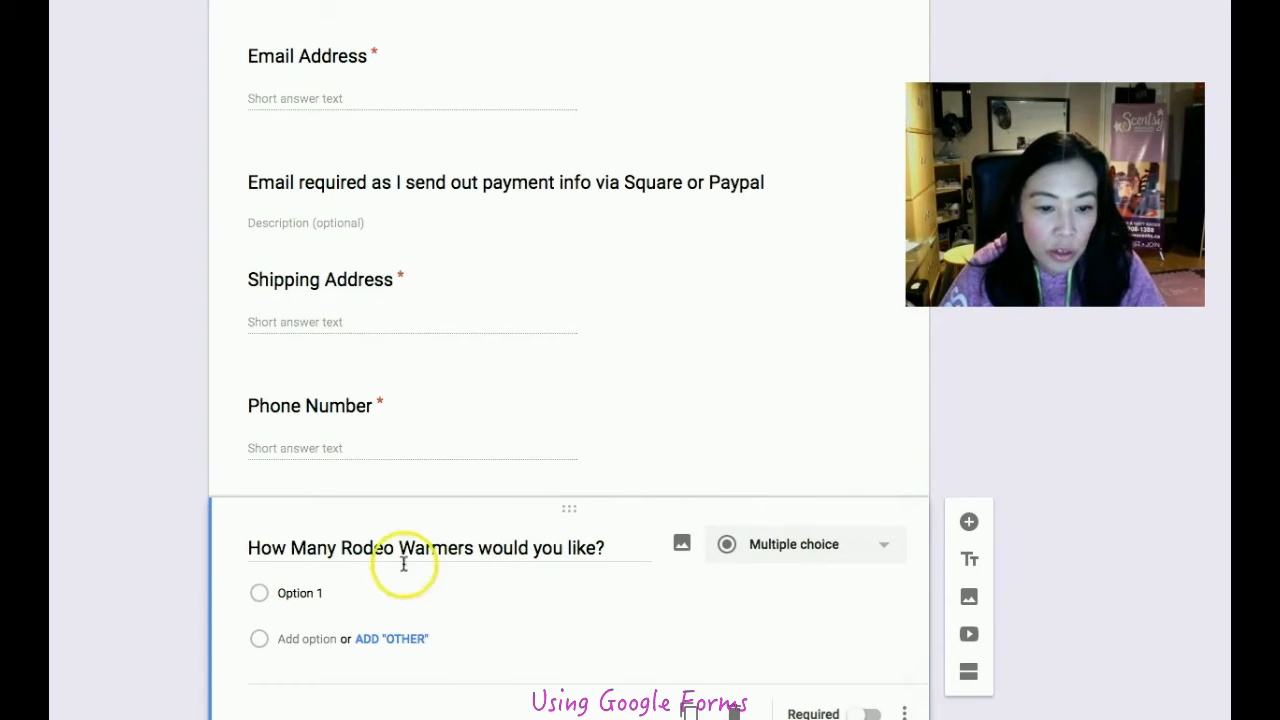
left_click(286, 594)
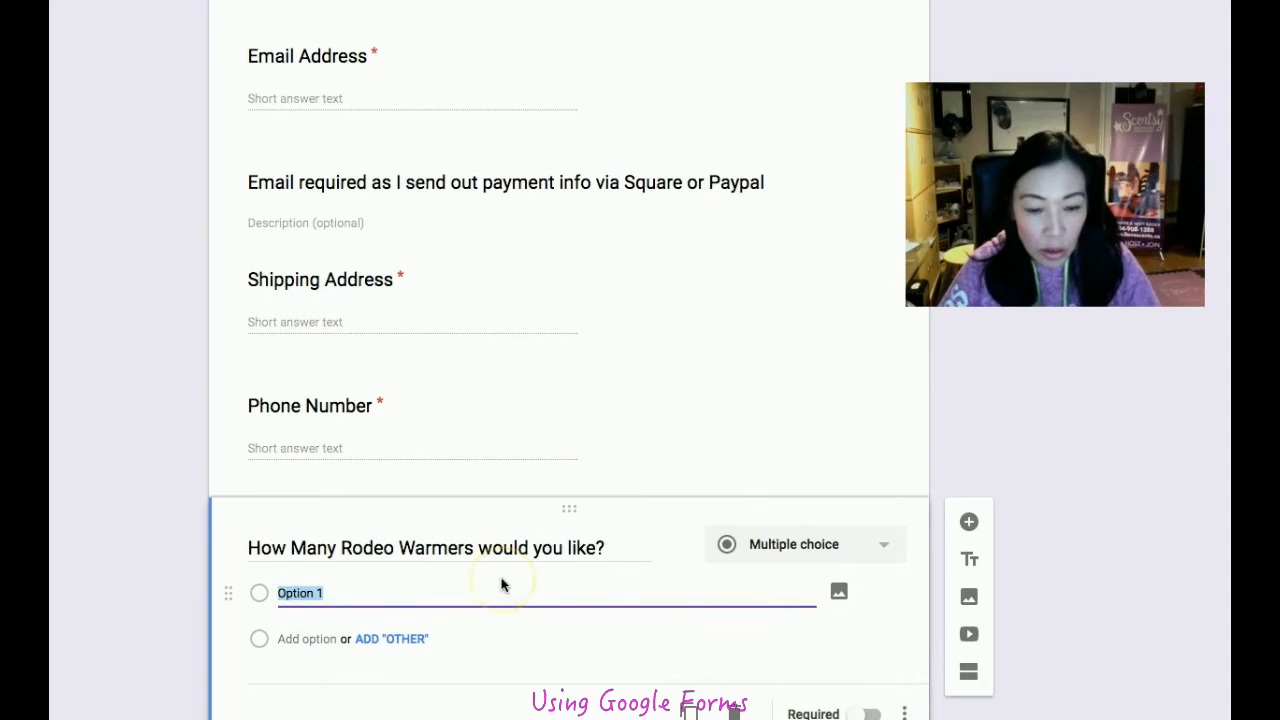
type("1")
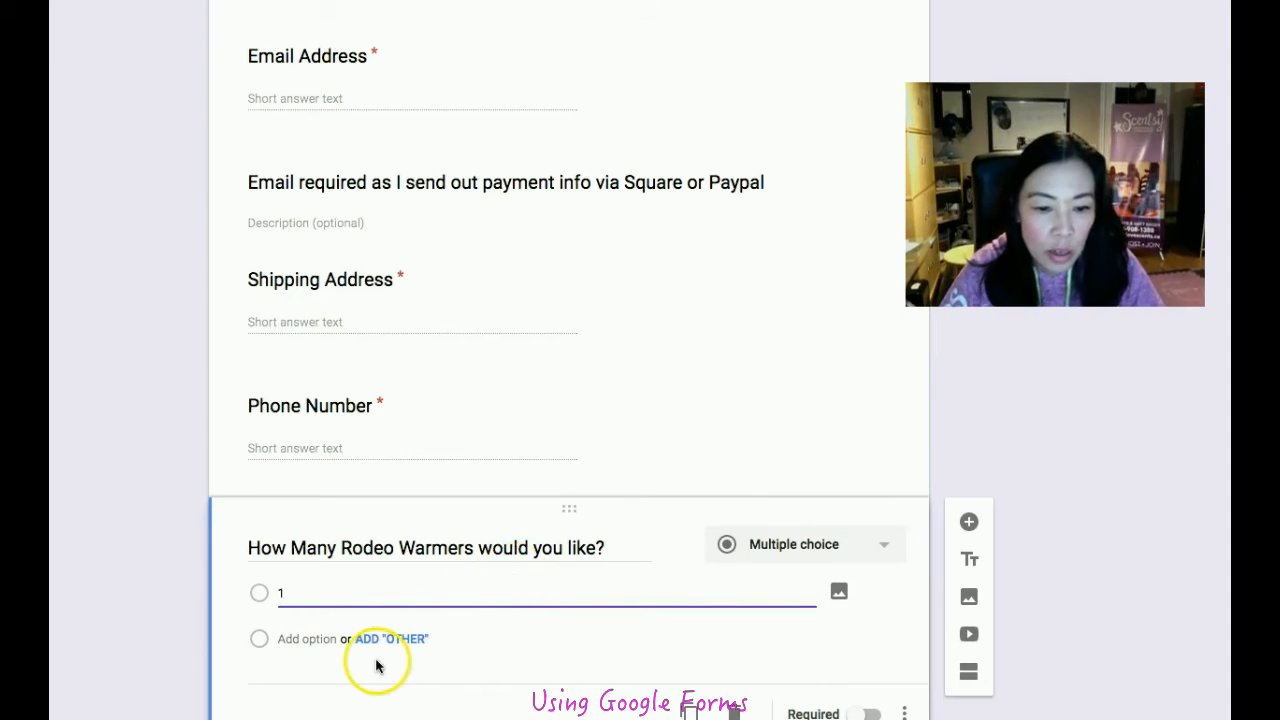
left_click(315, 643)
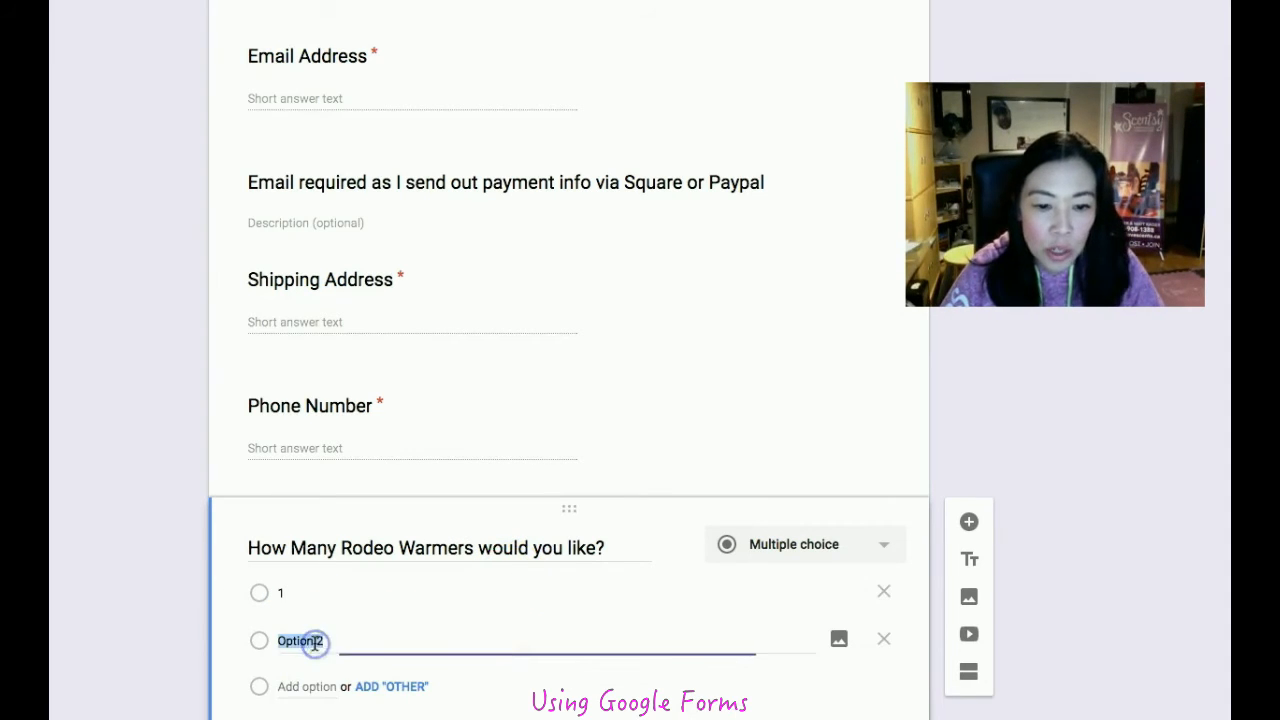
type("2")
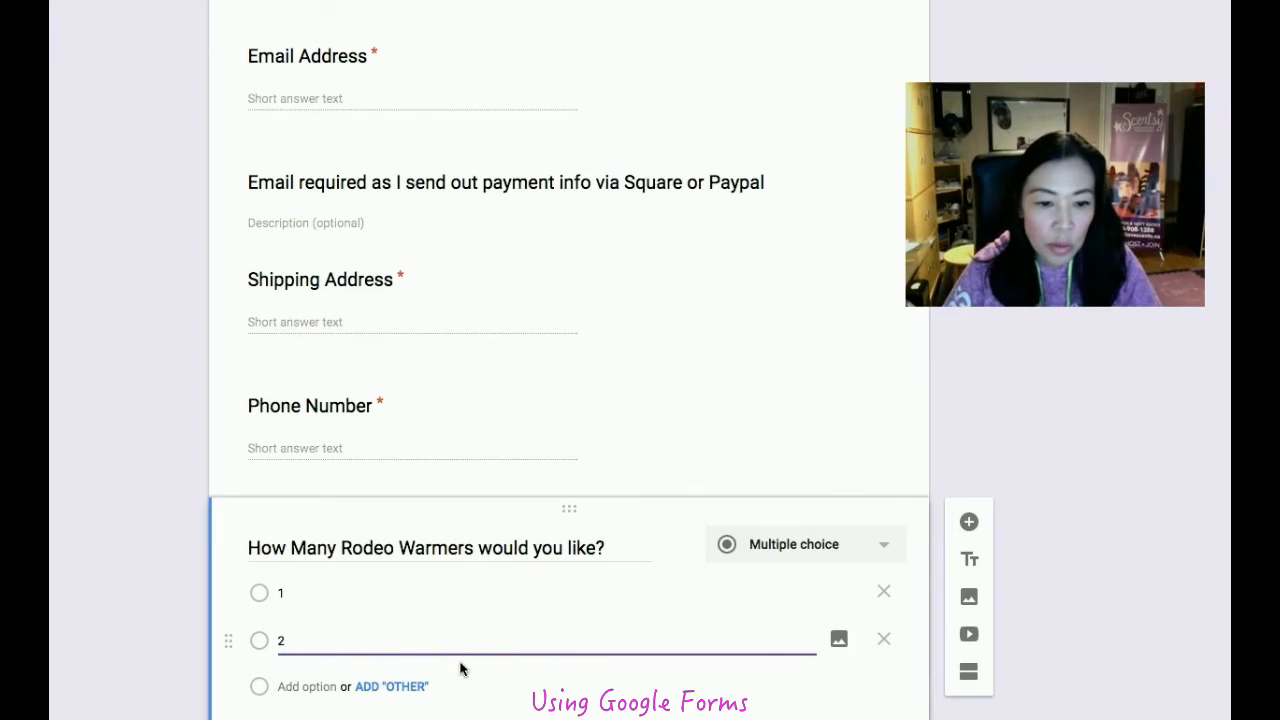
left_click(315, 687)
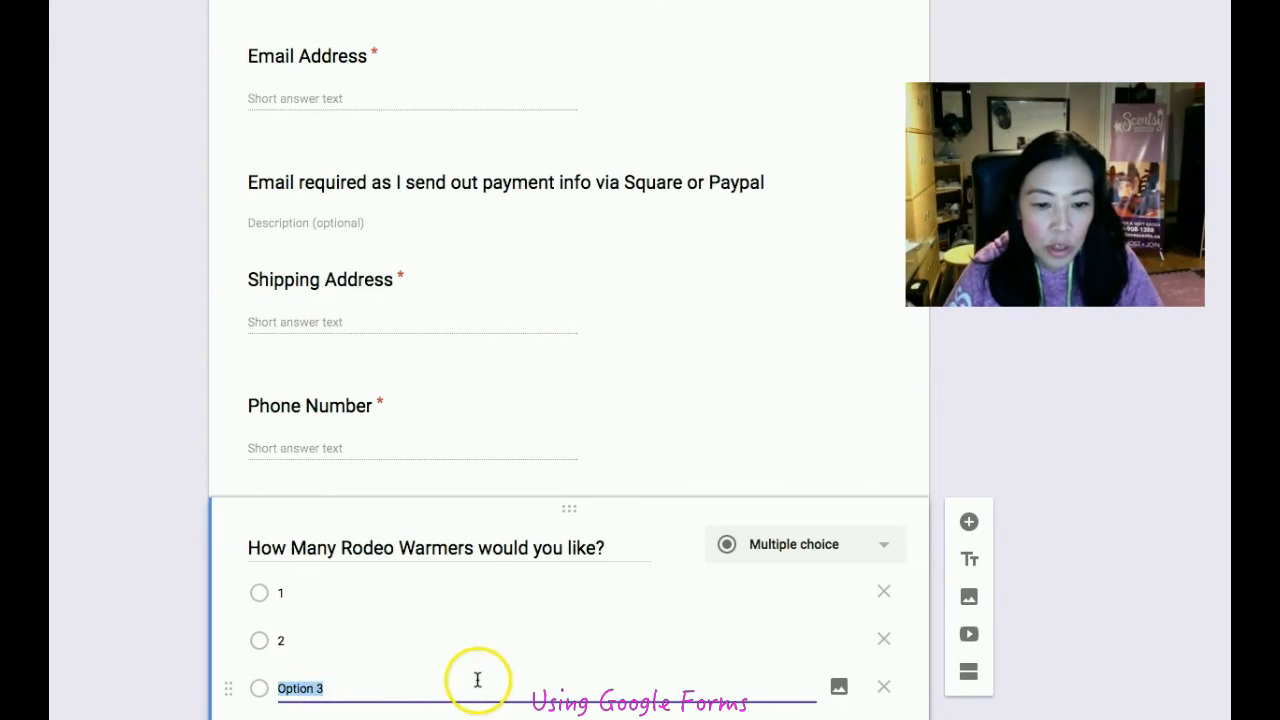
type("3")
- Make the Rodeo Warmers quantity question required and add a title and description block below it
scroll(586, 623, "down", 2)
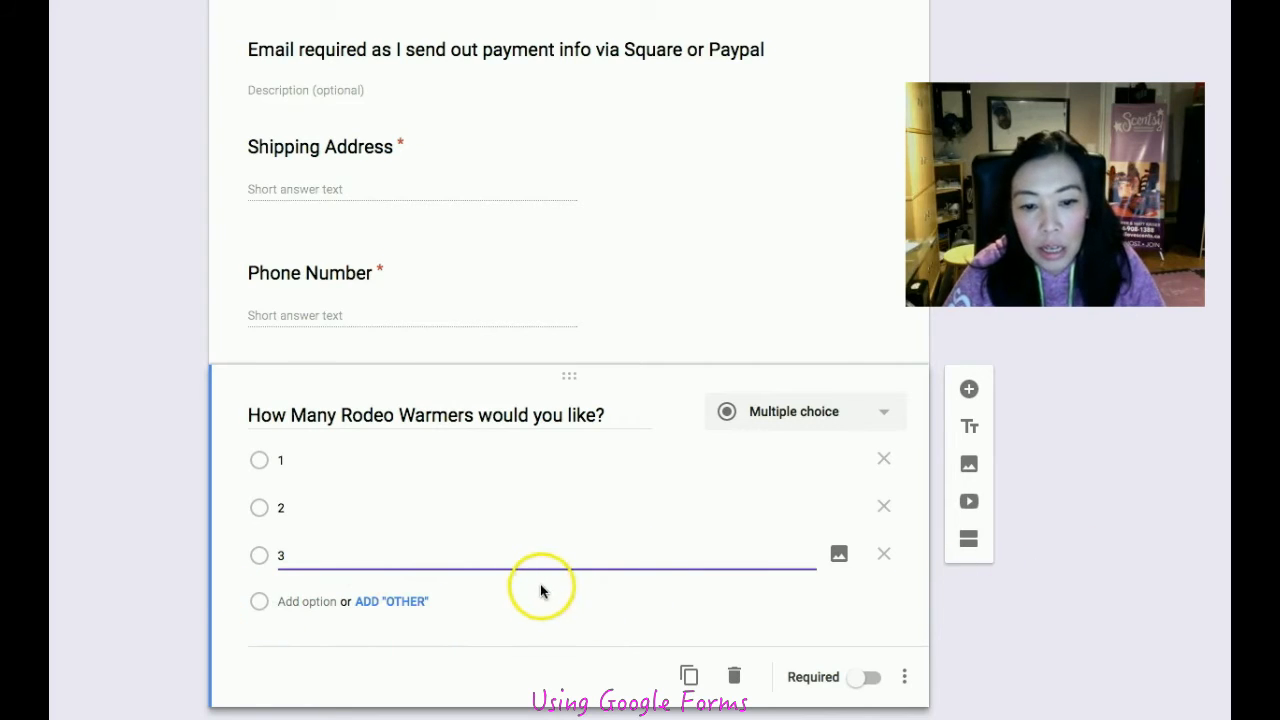
left_click(518, 602)
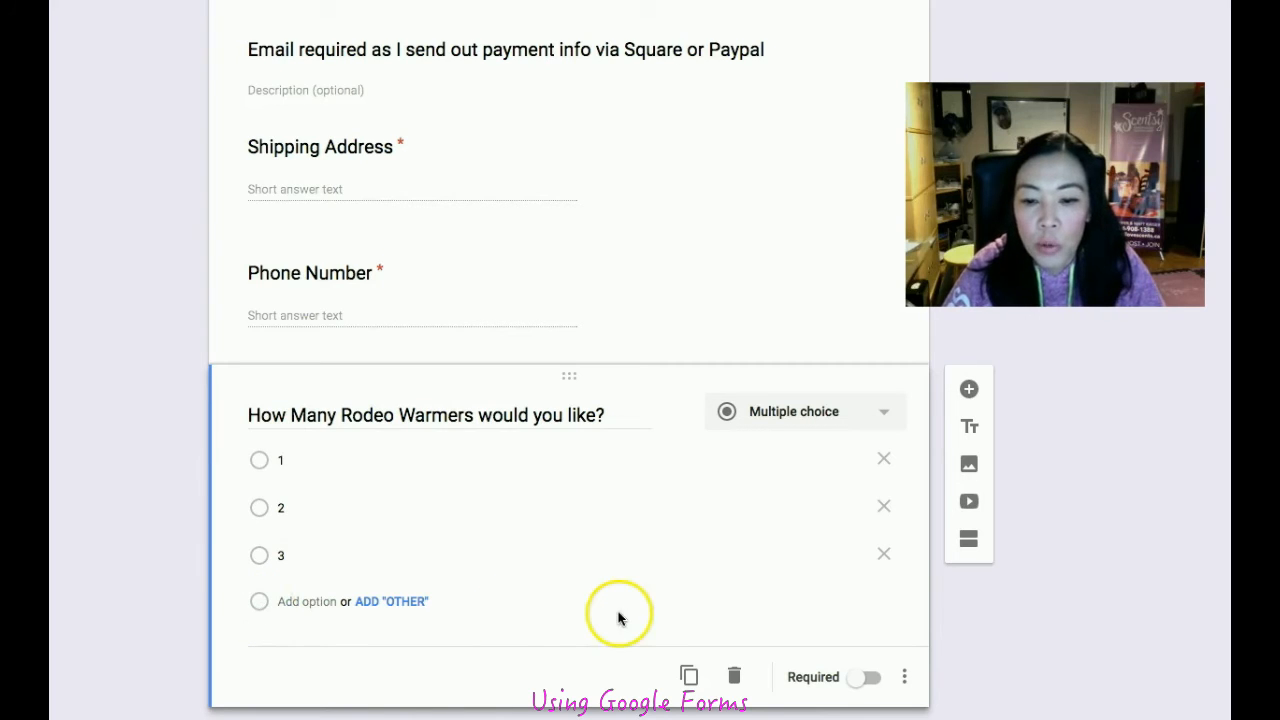
left_click(853, 680)
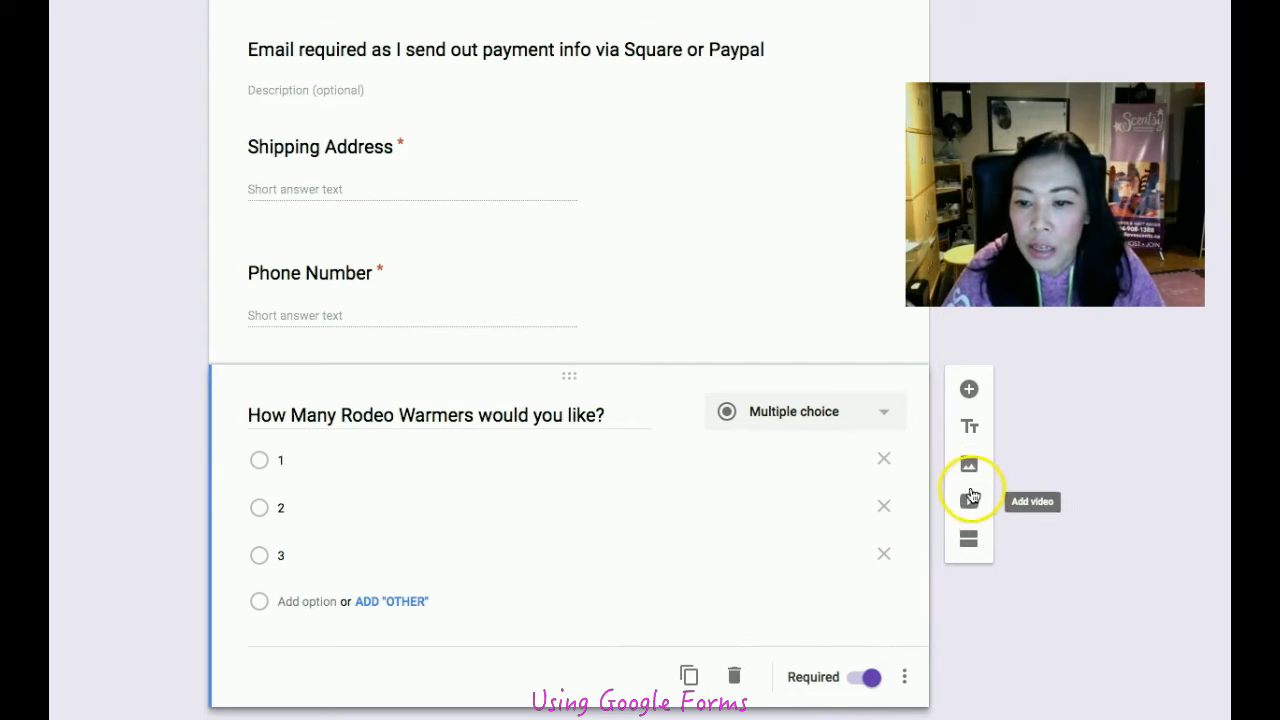
left_click(969, 426)
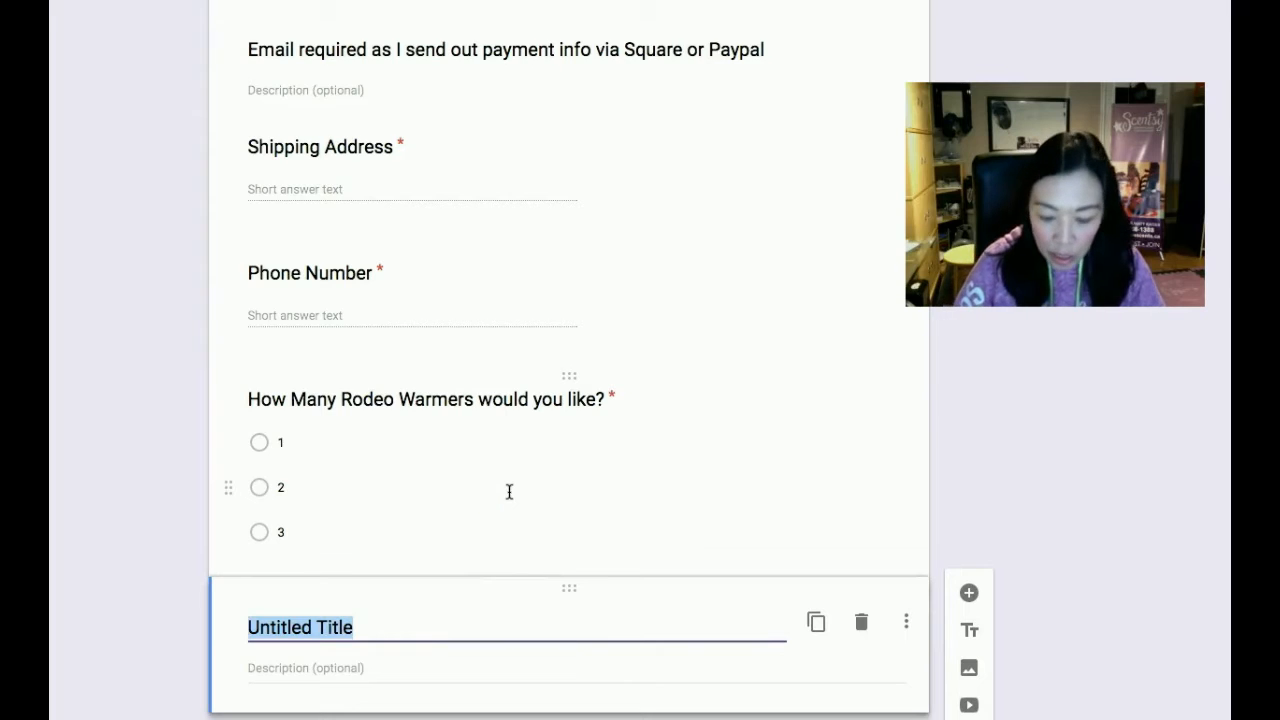
type("Please tell")
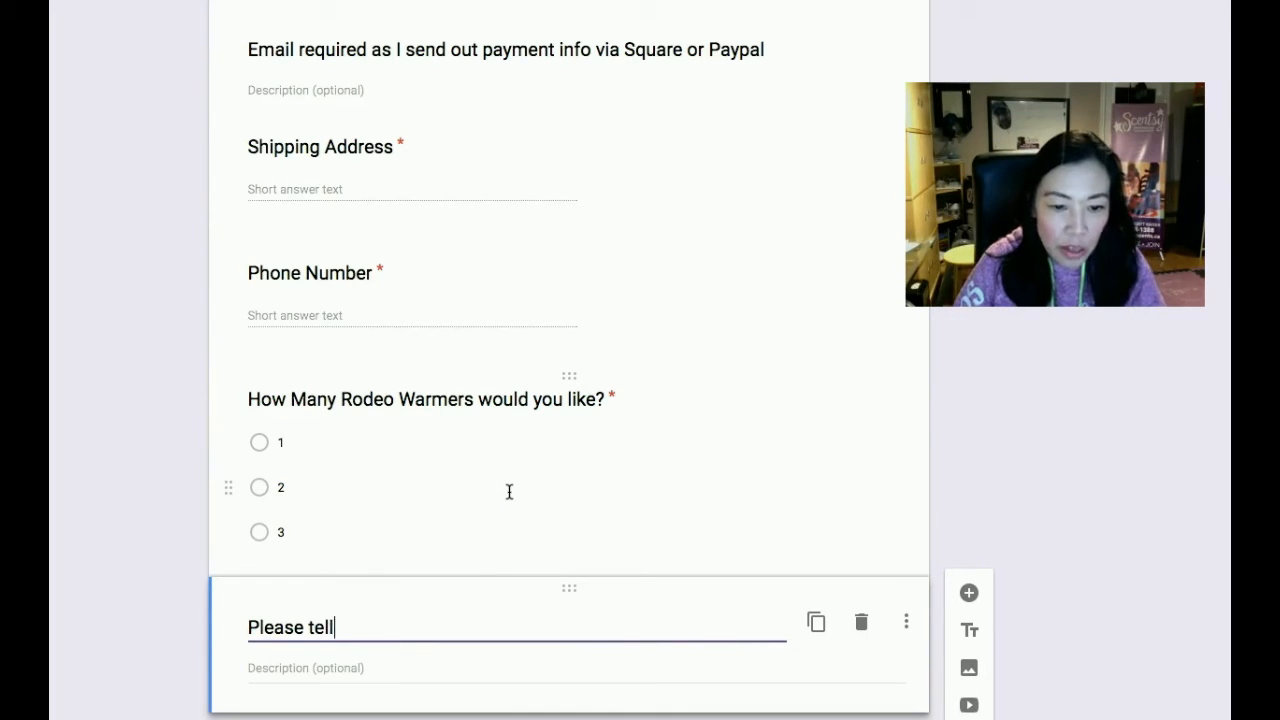
type(" me")
key("BackSpace")
key("BackSpace")
key("BackSpace")
key("BackSpace")
key("BackSpace")
key("BackSpace")
key("BackSpace")
key("BackSpace")
key("BackSpace")
key("BackSpace")
key("BackSpace")
key("BackSpace")
key("BackSpace")
key("BackSpace")
key("BackSpace")
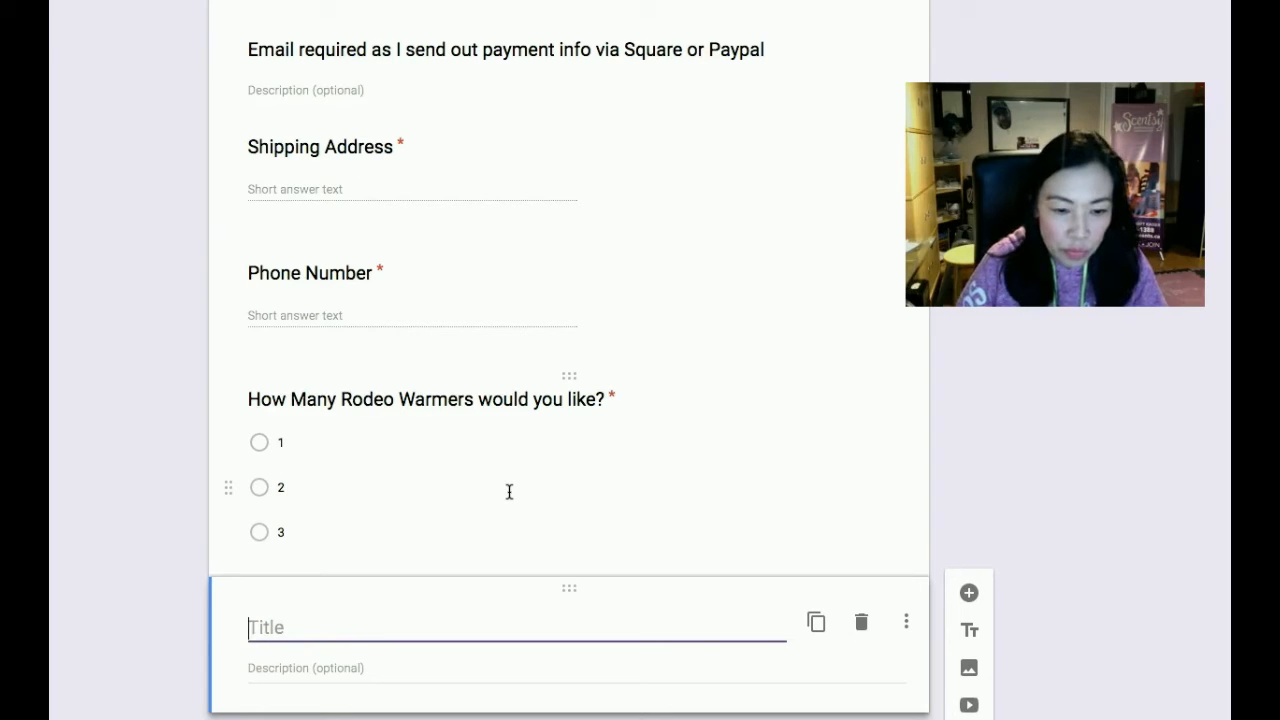
- Title the new text block "If you chose Other please tell me how many warmers you need"
type("If you chose Other")
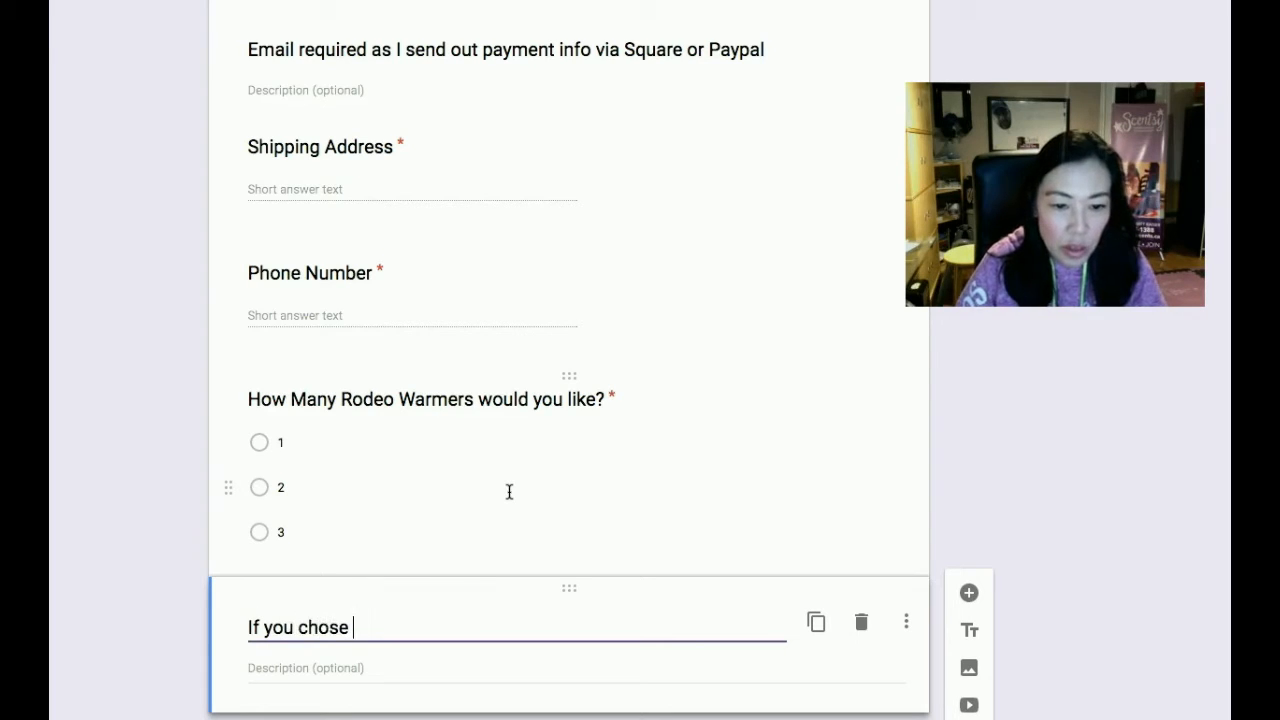
type(" please")
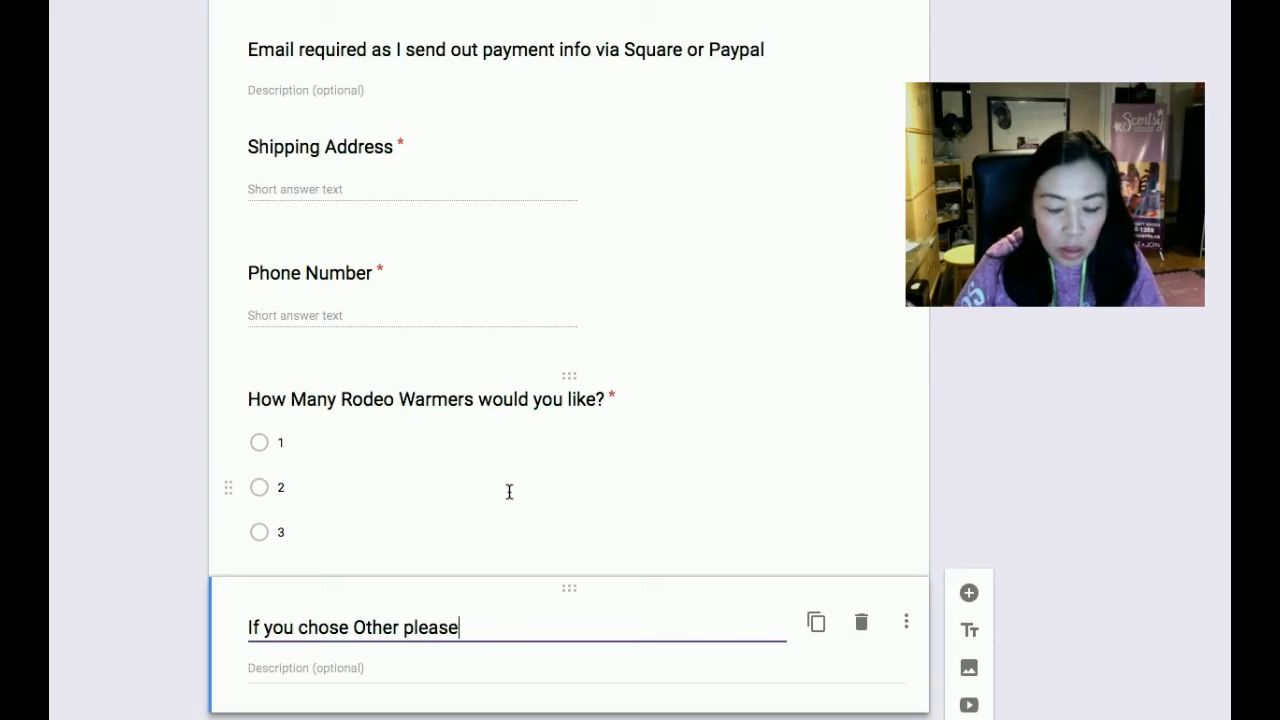
type(" tell me how m")
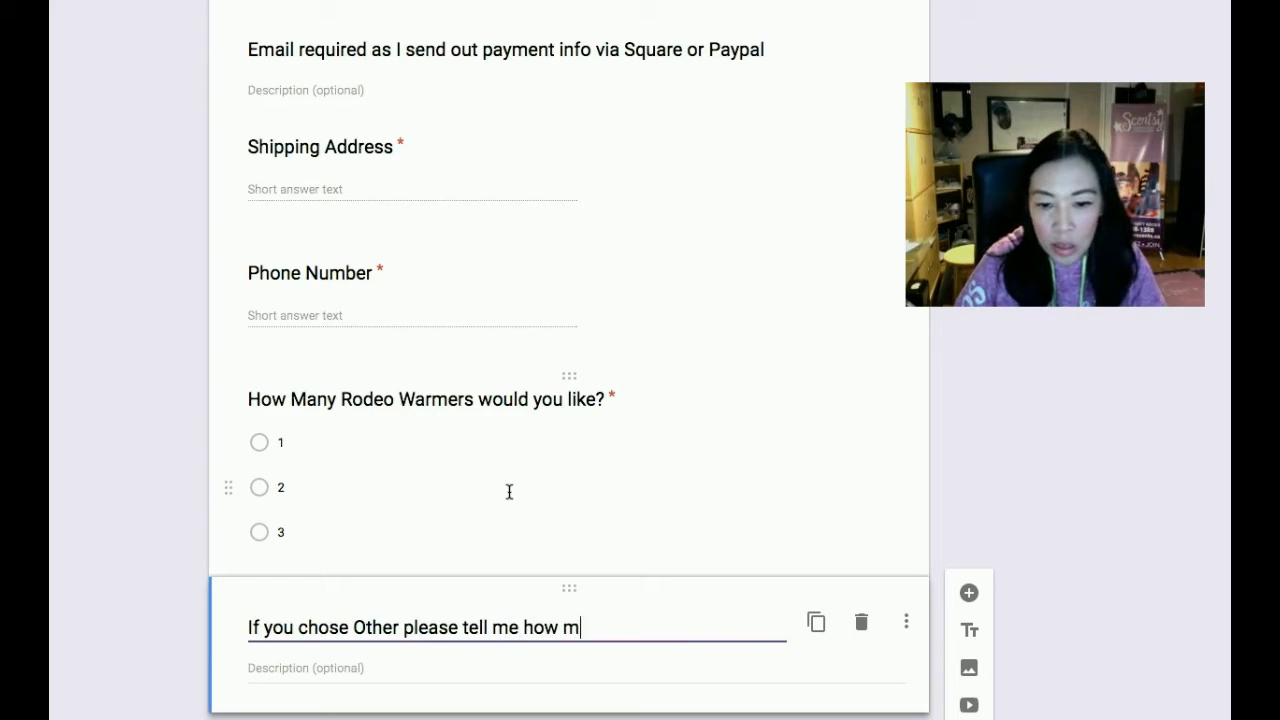
type("any warmers you ")
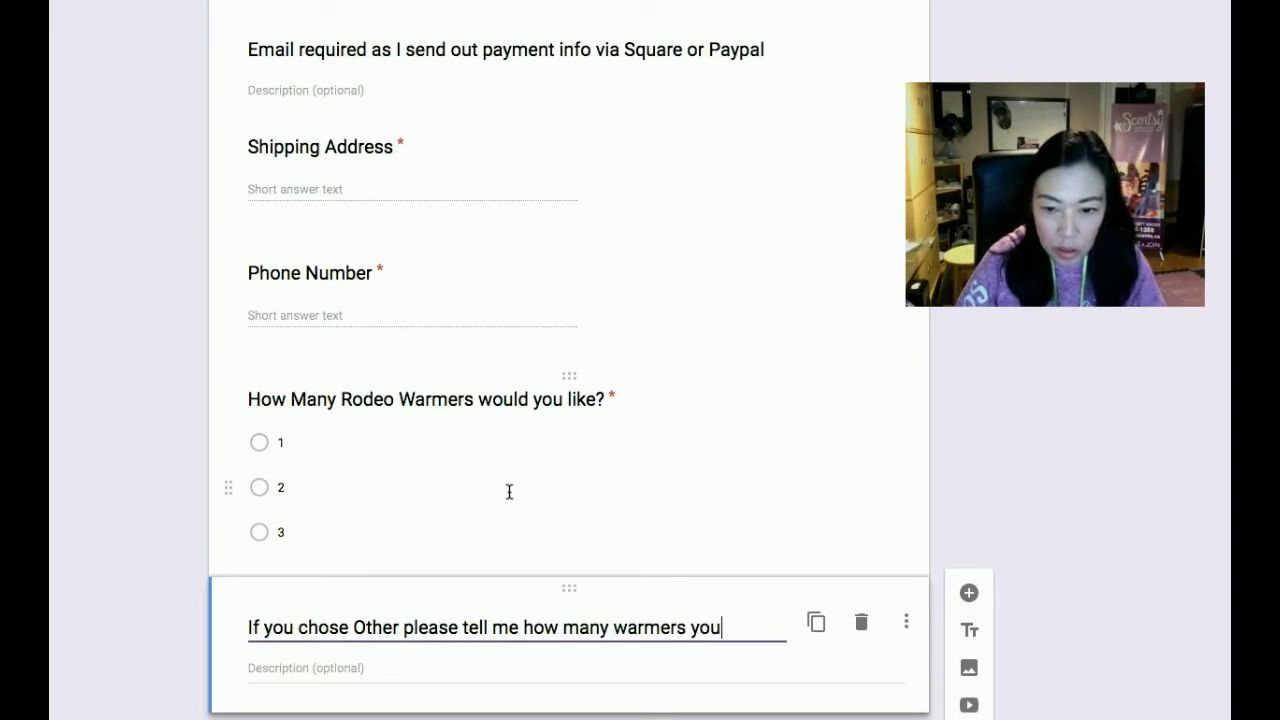
type("need")
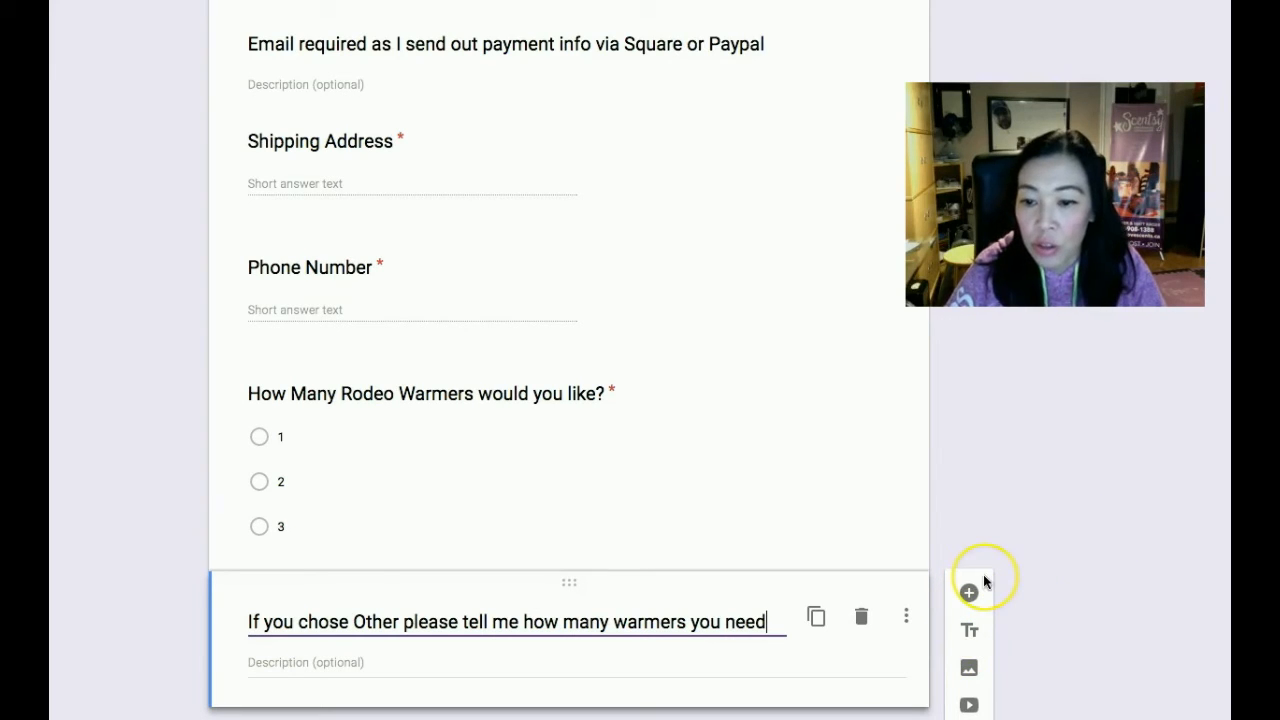
left_click(1086, 710)
- Upload the Rodeo Warmer of the Month flyer image from the computer and insert it below the note about choosing Other
scroll(1086, 700, "down", 1)
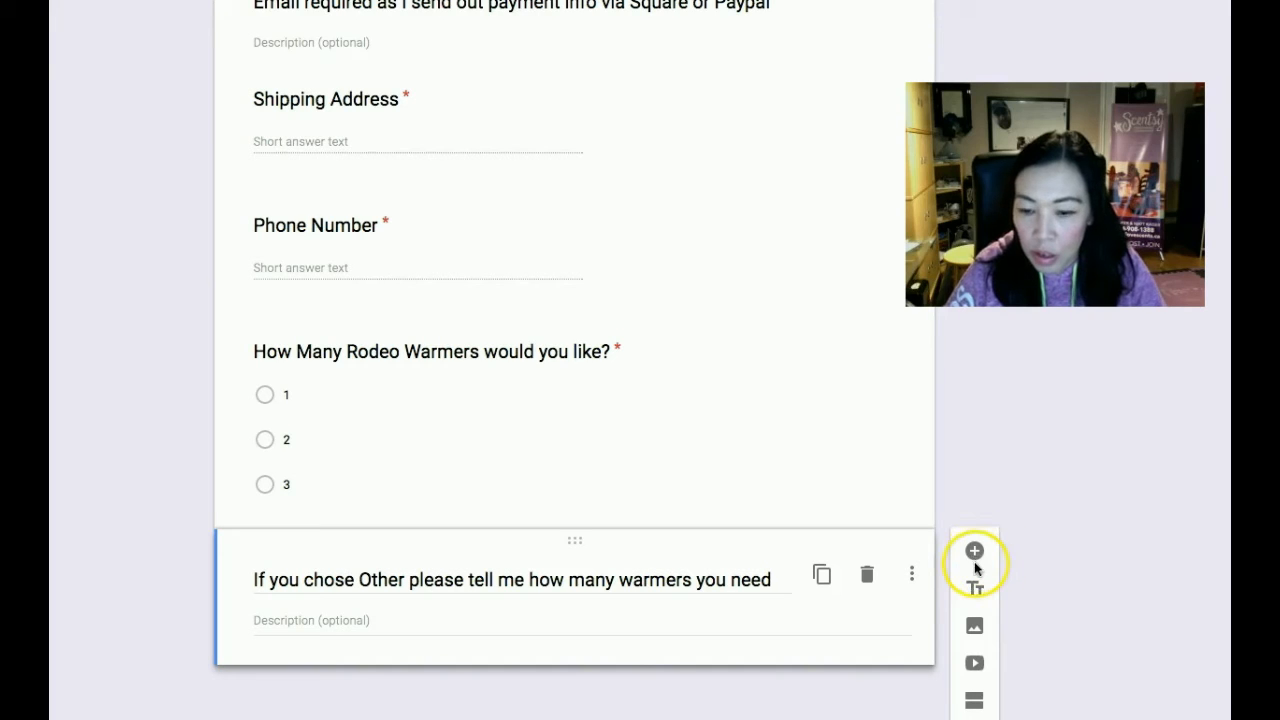
left_click(976, 632)
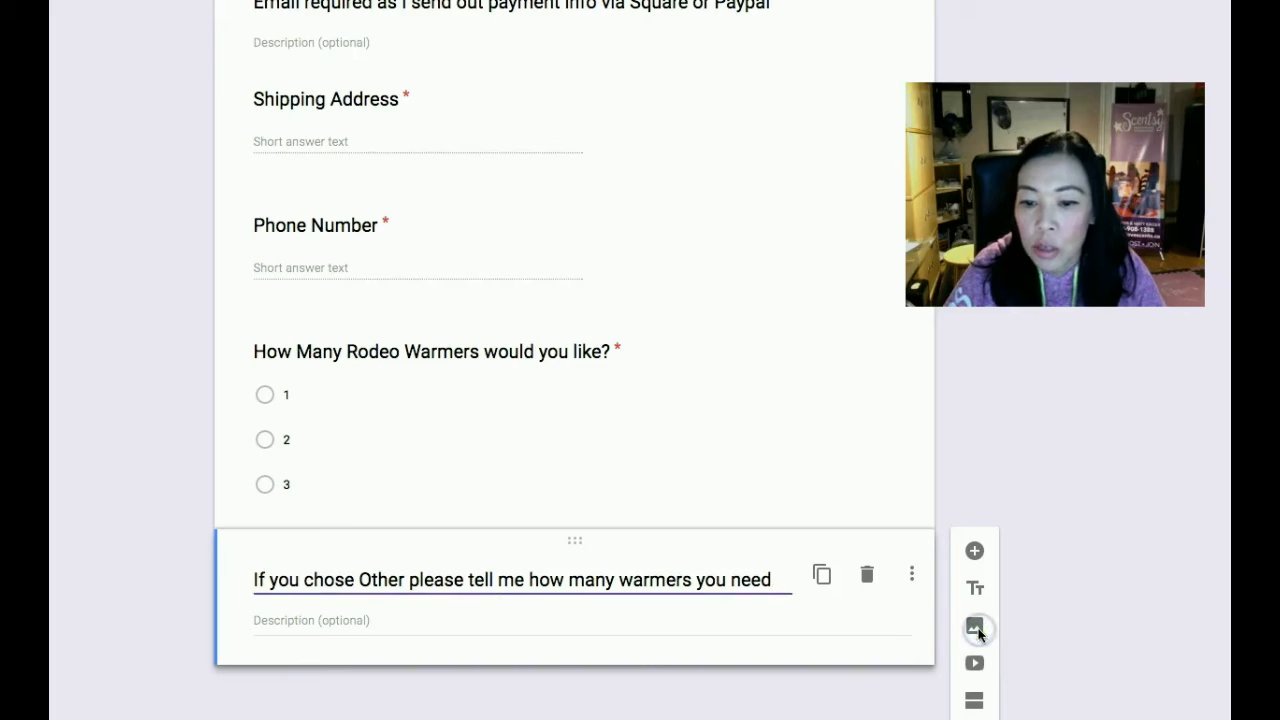
left_click(976, 632)
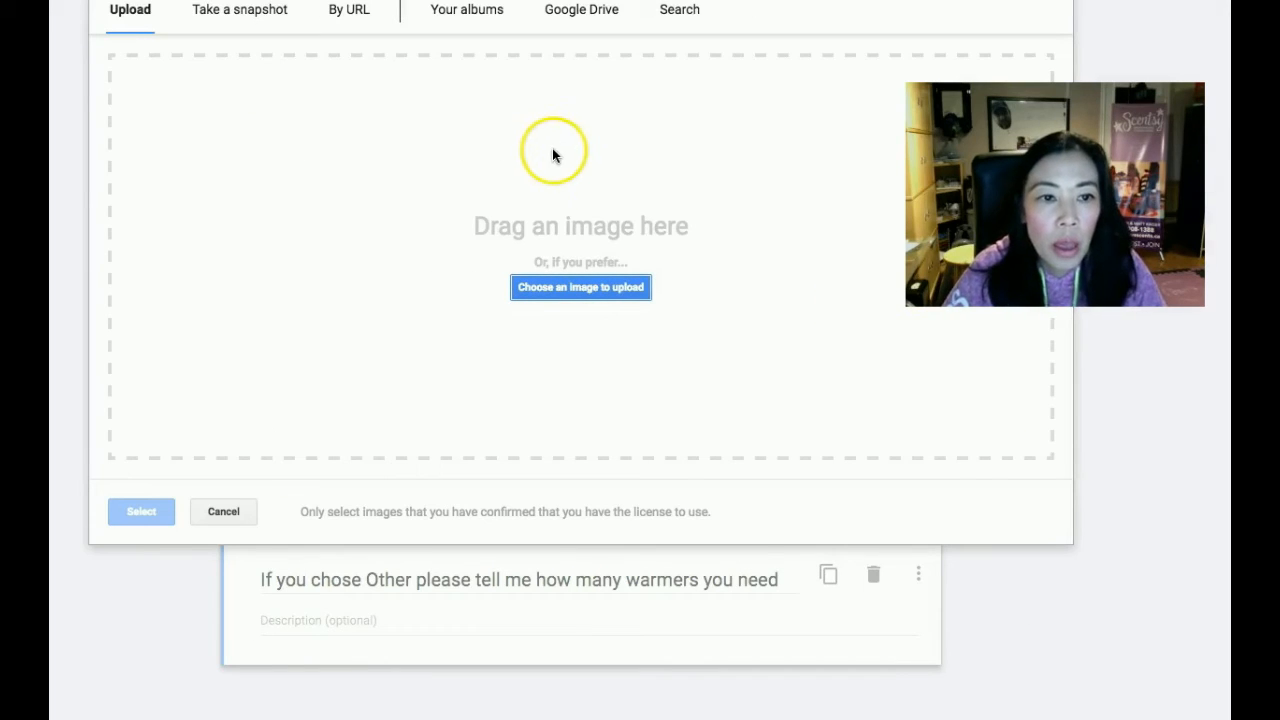
left_click(590, 288)
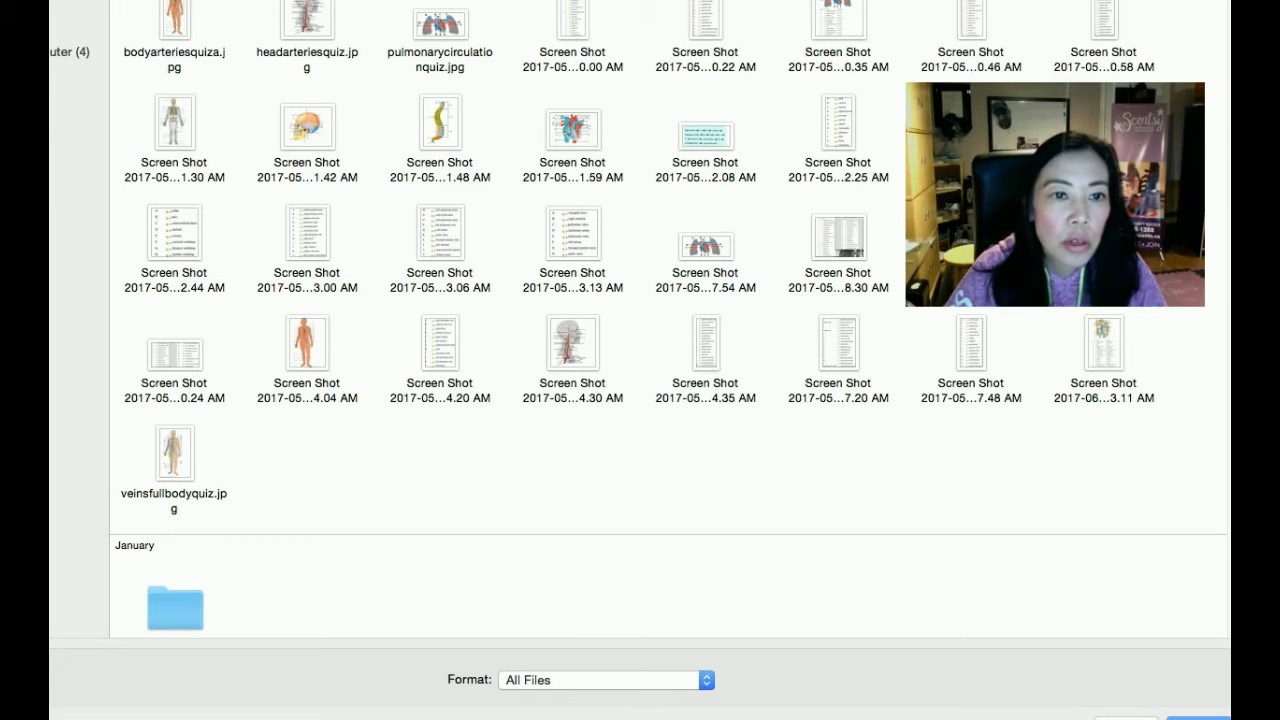
left_click(1198, 718)
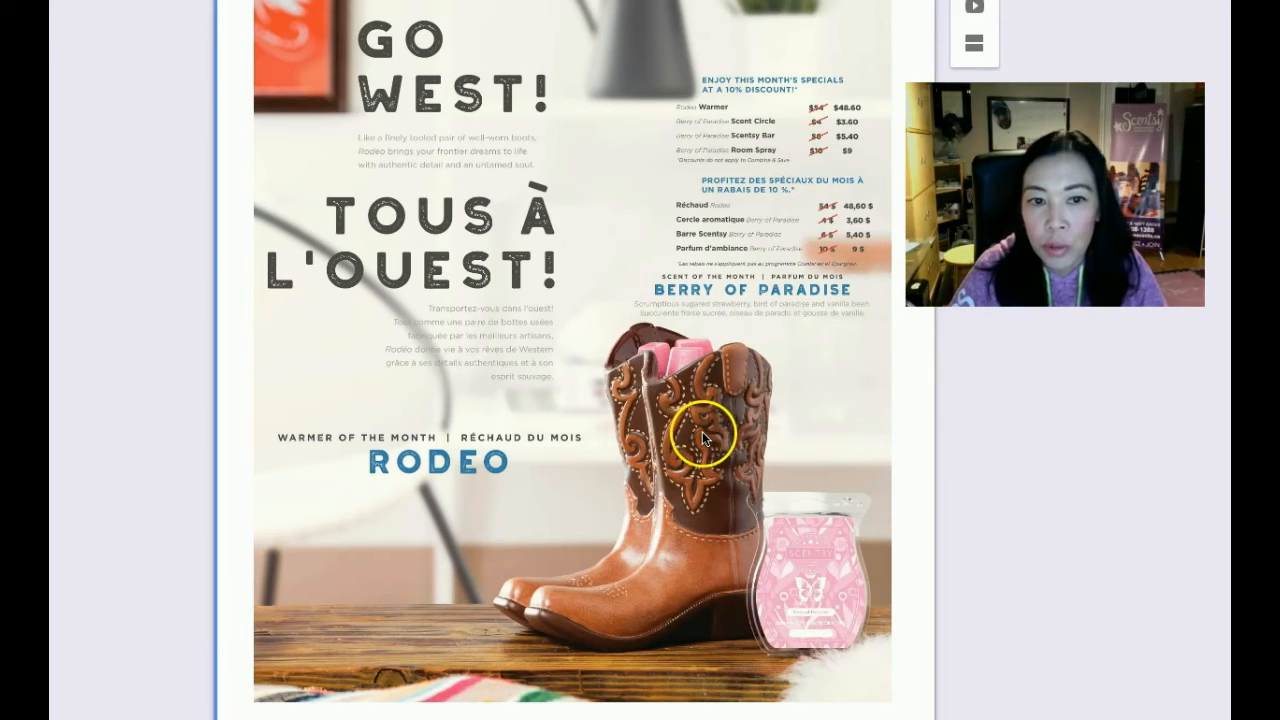
scroll(700, 437, "up", 1)
scroll(717, 437, "up", 3)
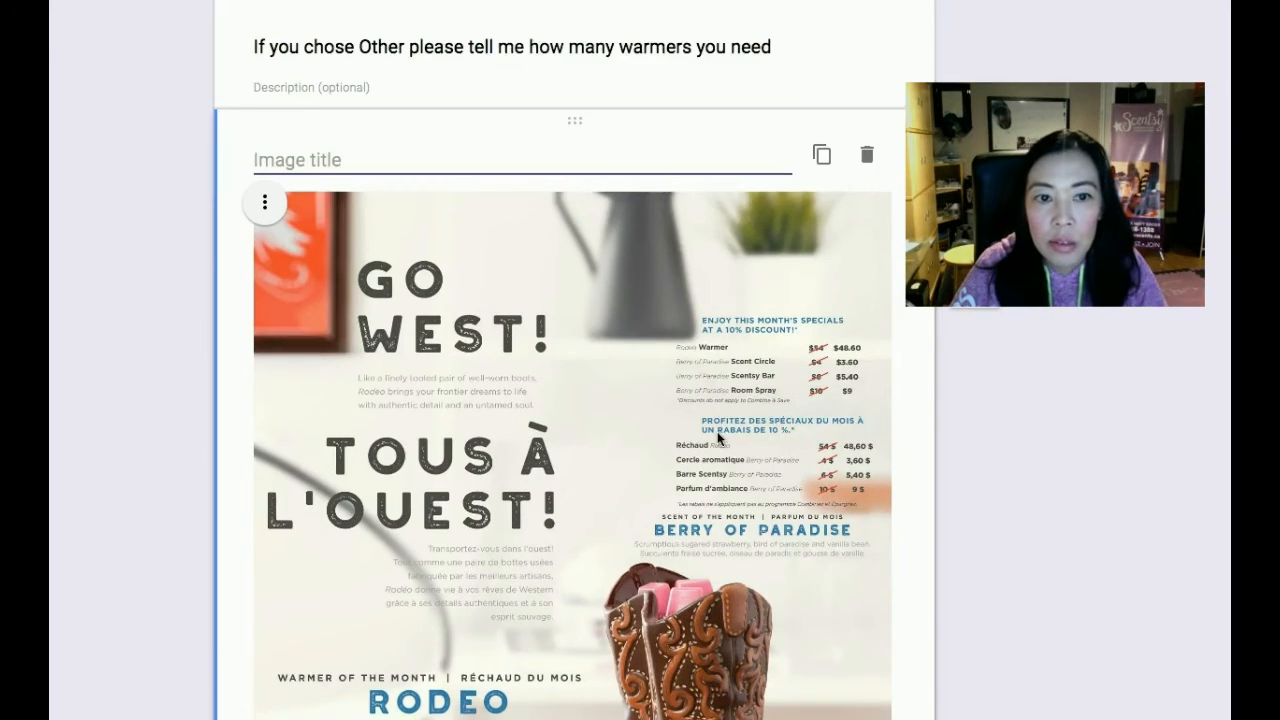
- Title the flyer image "August Warmer of the Month - Rodeo"
left_click(342, 237)
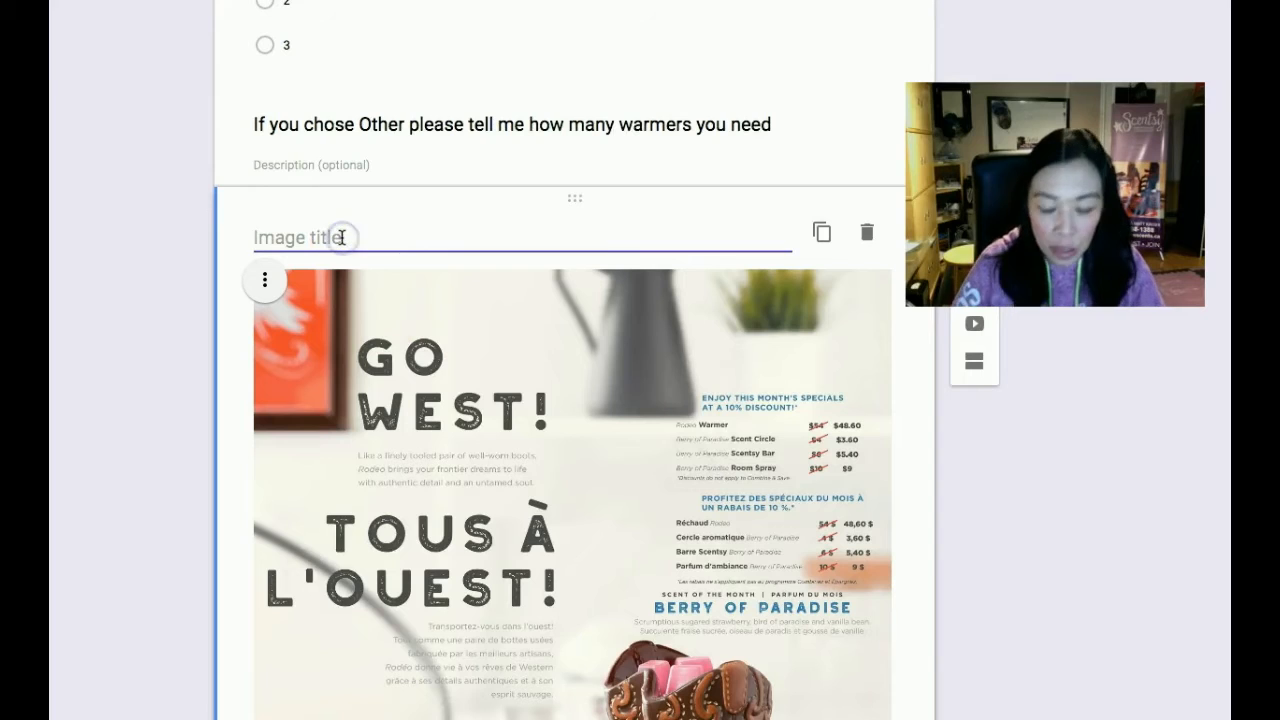
type("W")
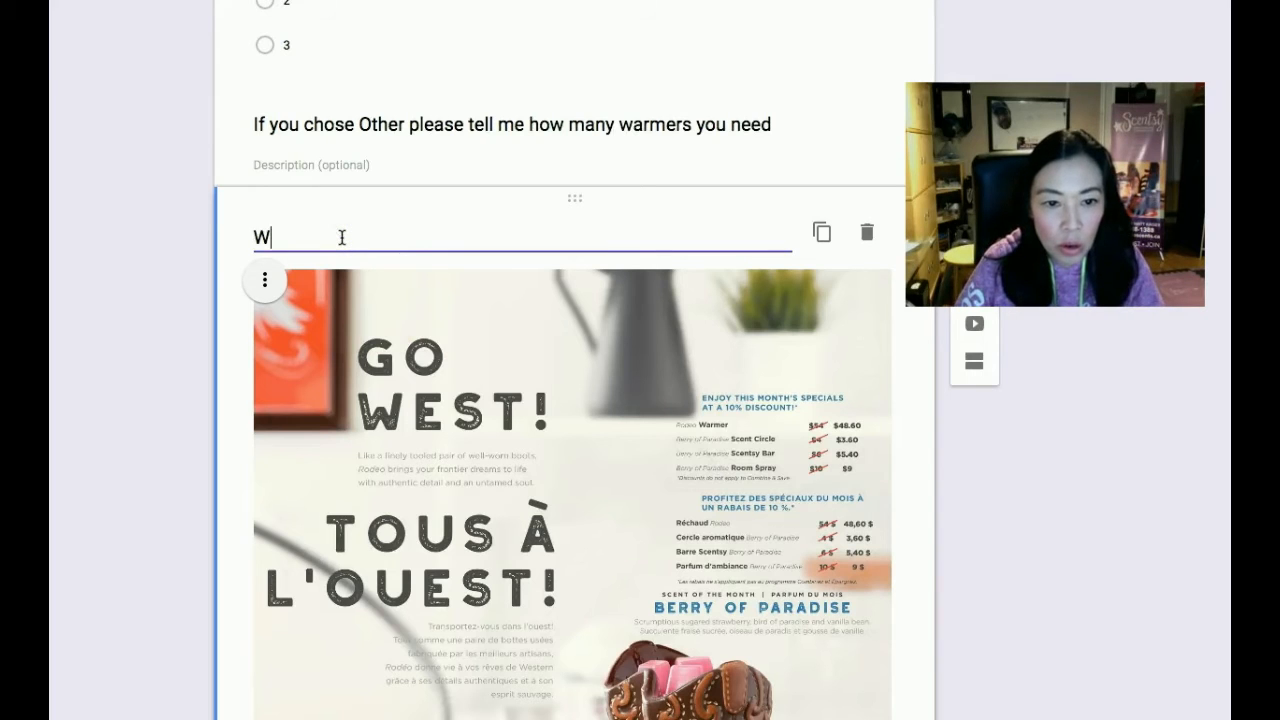
type("armer of the Month")
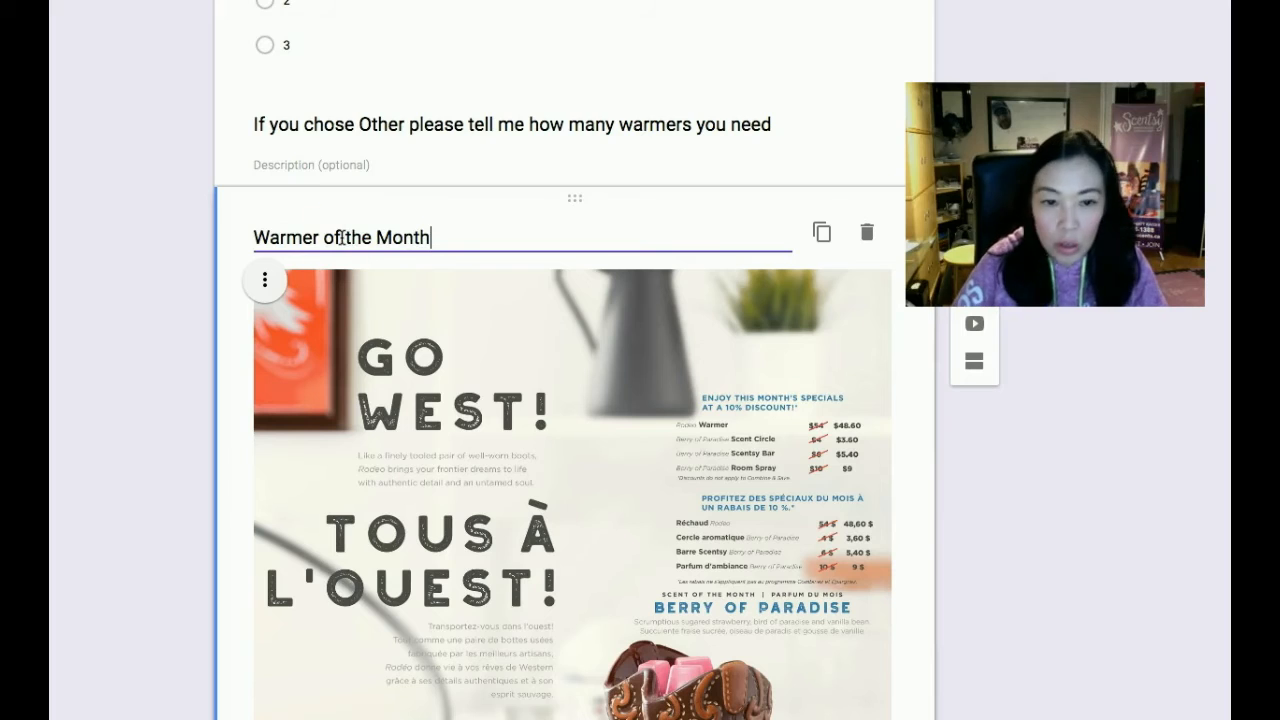
left_click(263, 233)
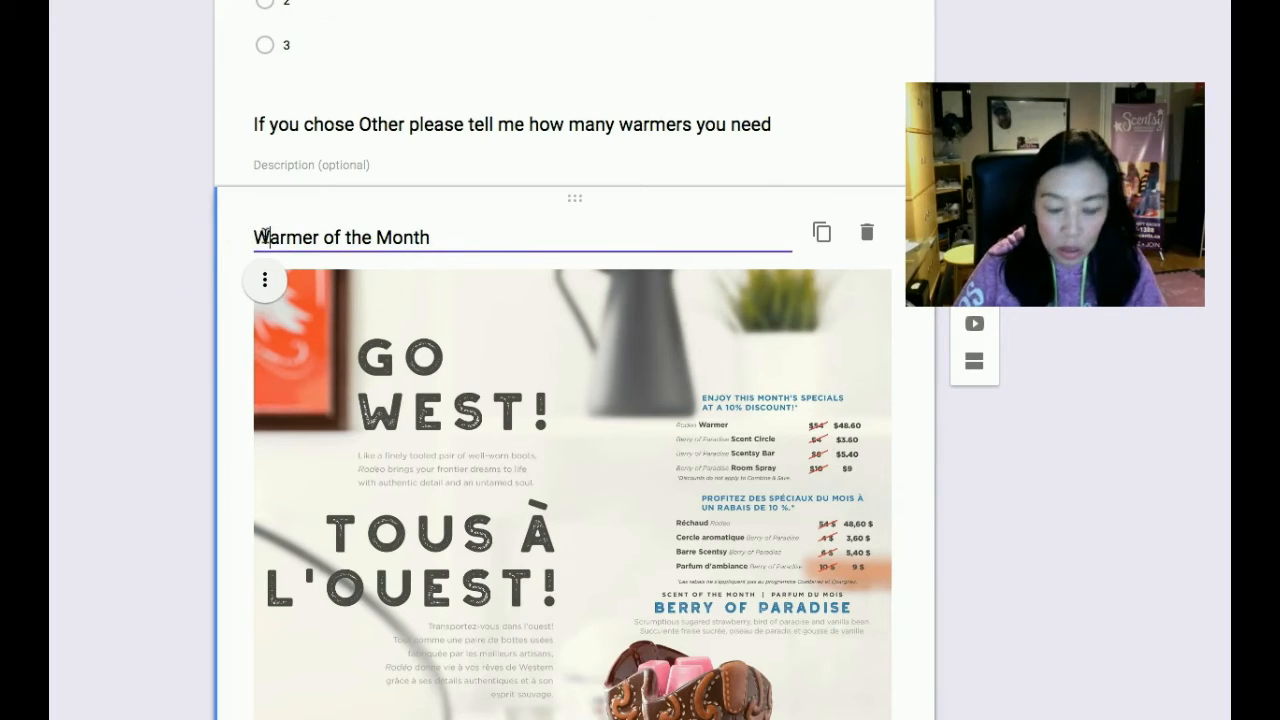
key("BackSpace")
type("August ")
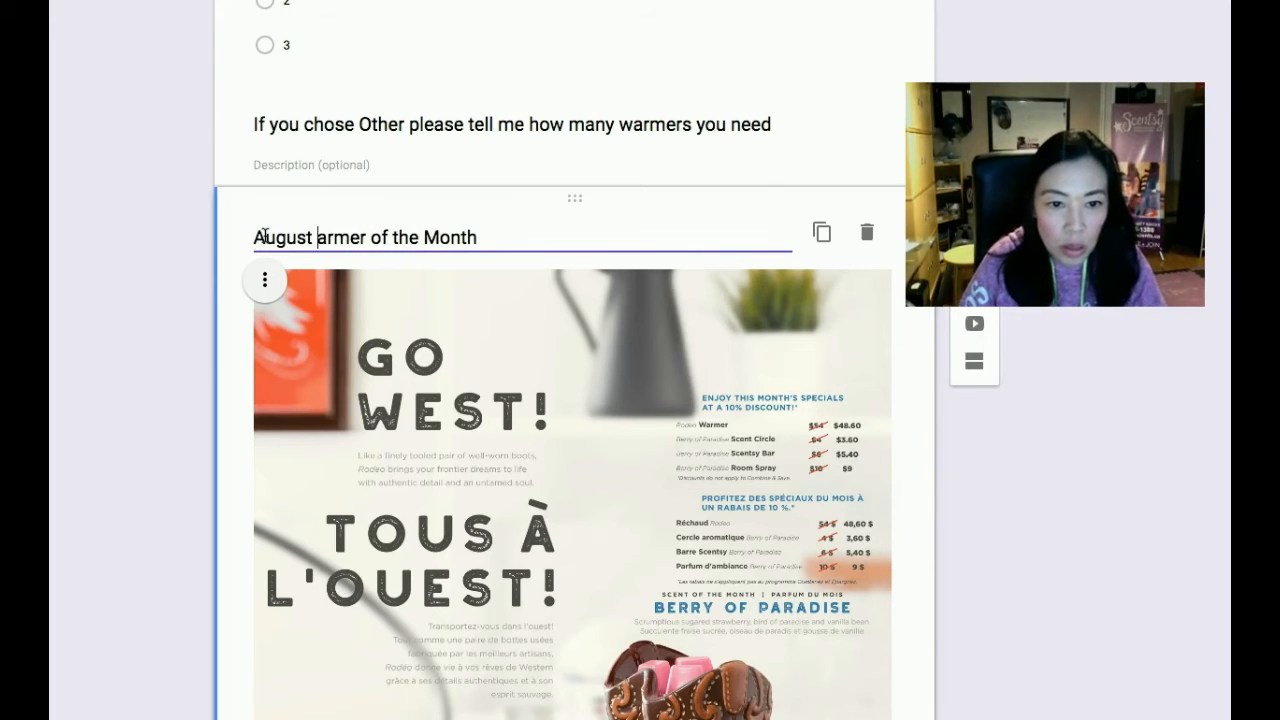
type("W")
left_click(520, 240)
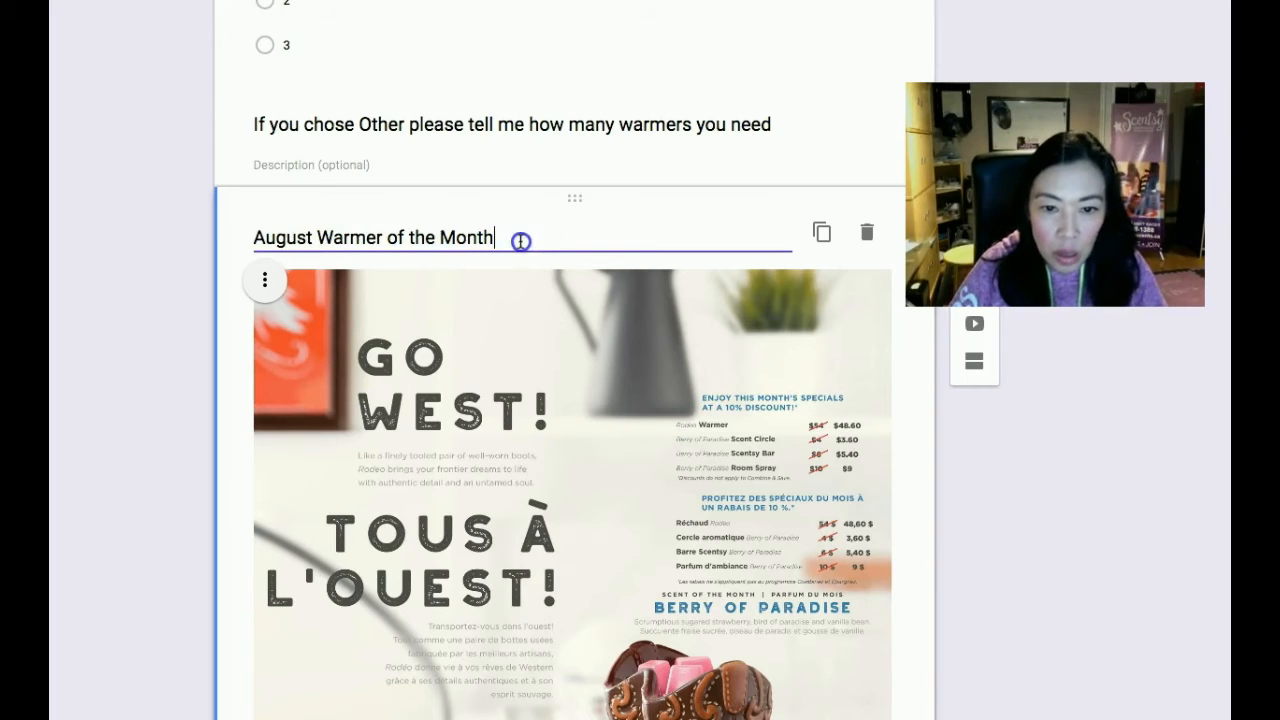
type("- Rodeo")
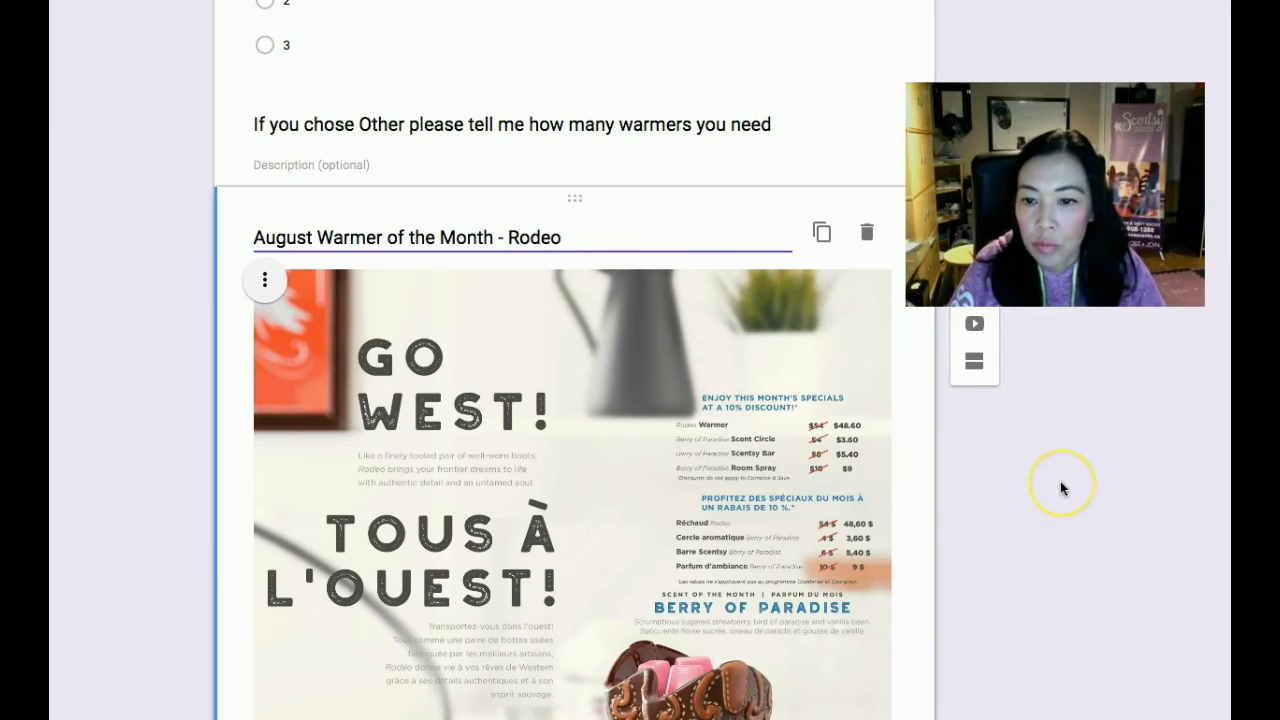
scroll(1060, 484, "down", 4)
left_click(1079, 489)
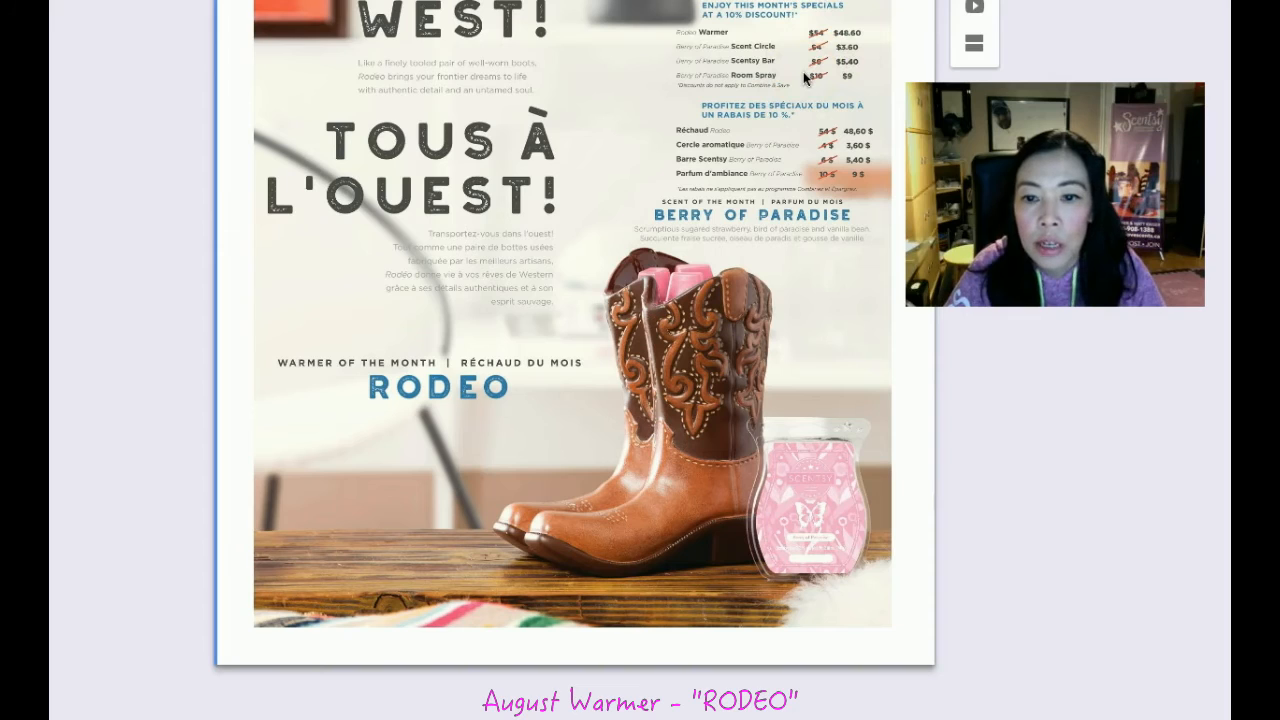
- Add a question below the flyer image reading "Would you like the Scent of the Month? Berry of Paradise"
scroll(805, 78, "up", 2)
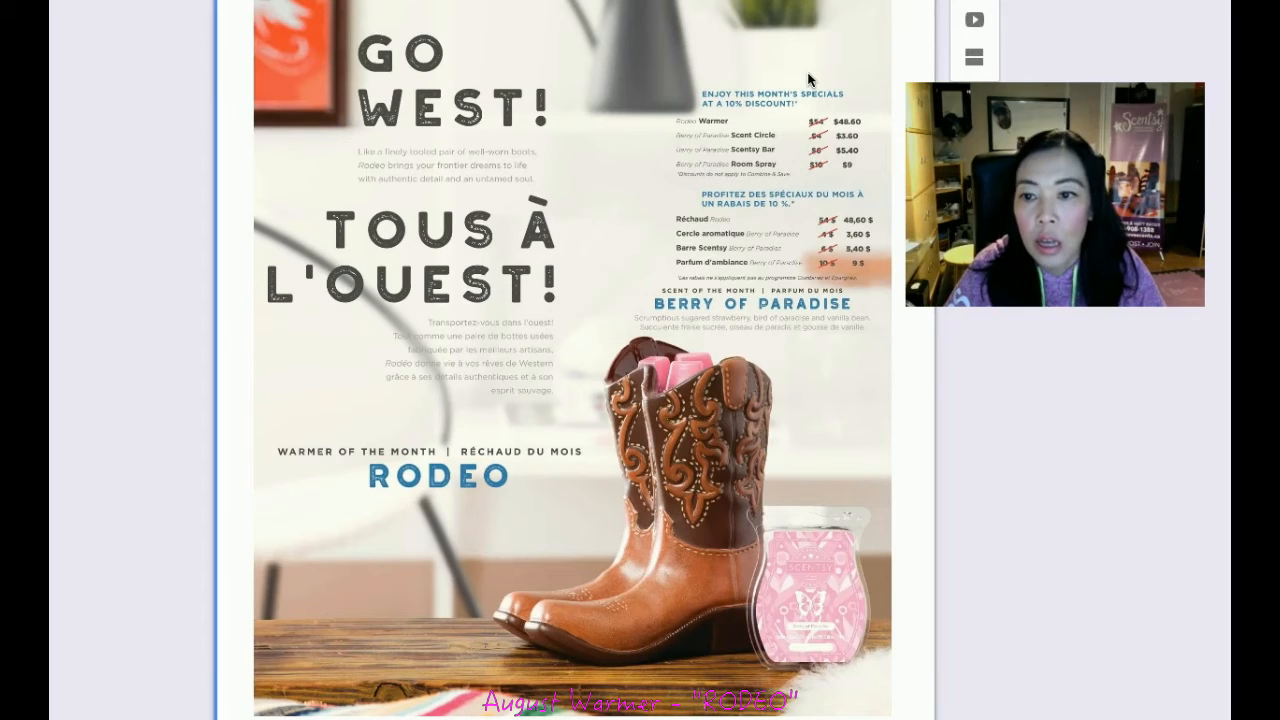
scroll(809, 79, "up", 1)
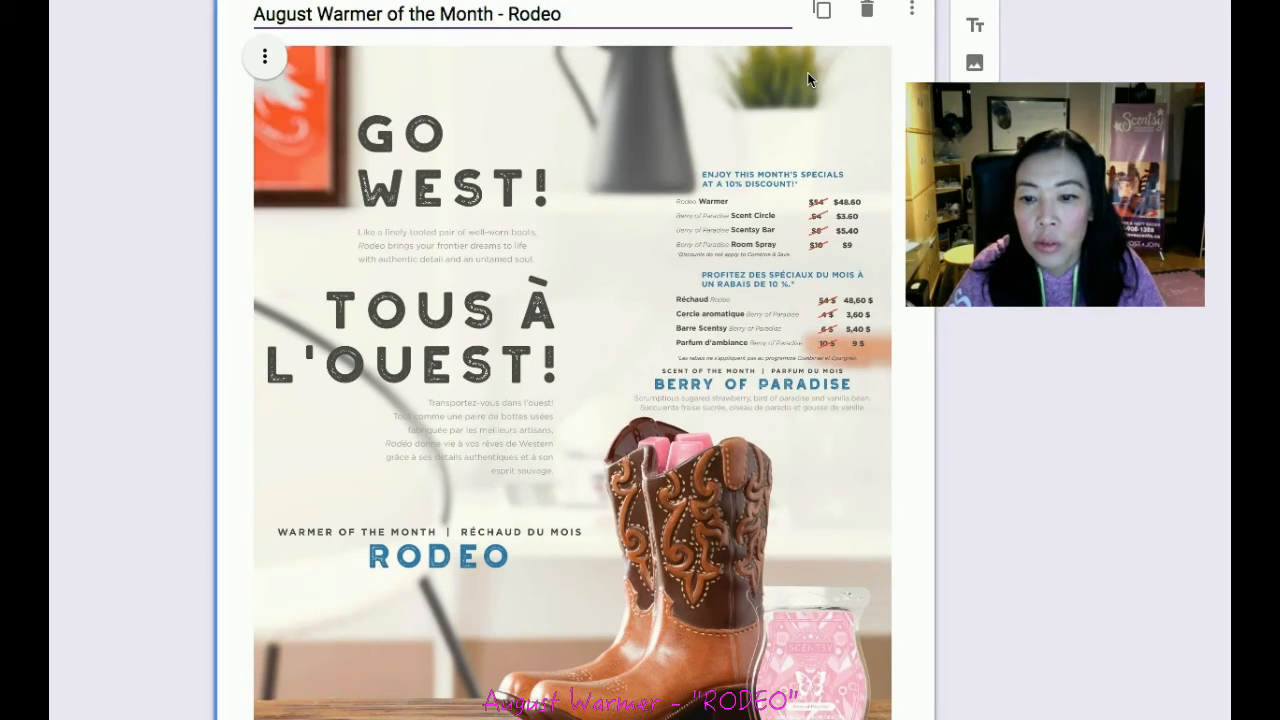
scroll(972, 43, "up", 2)
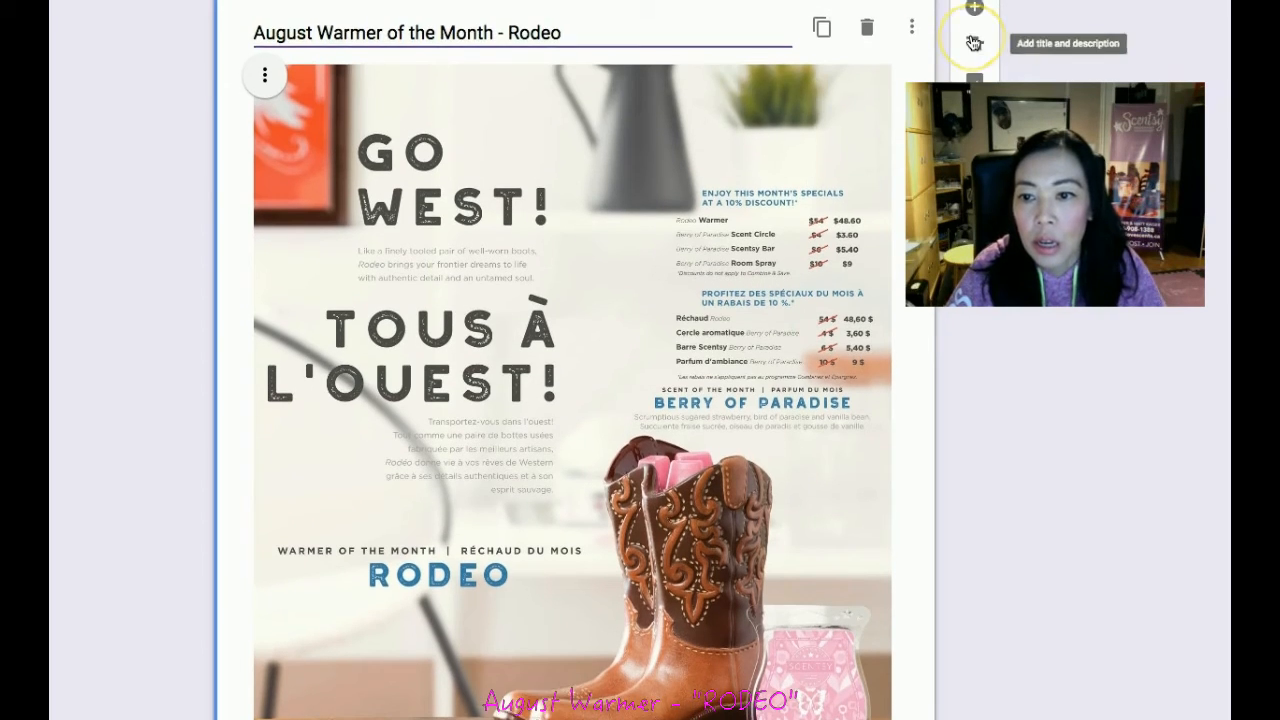
left_click(974, 164)
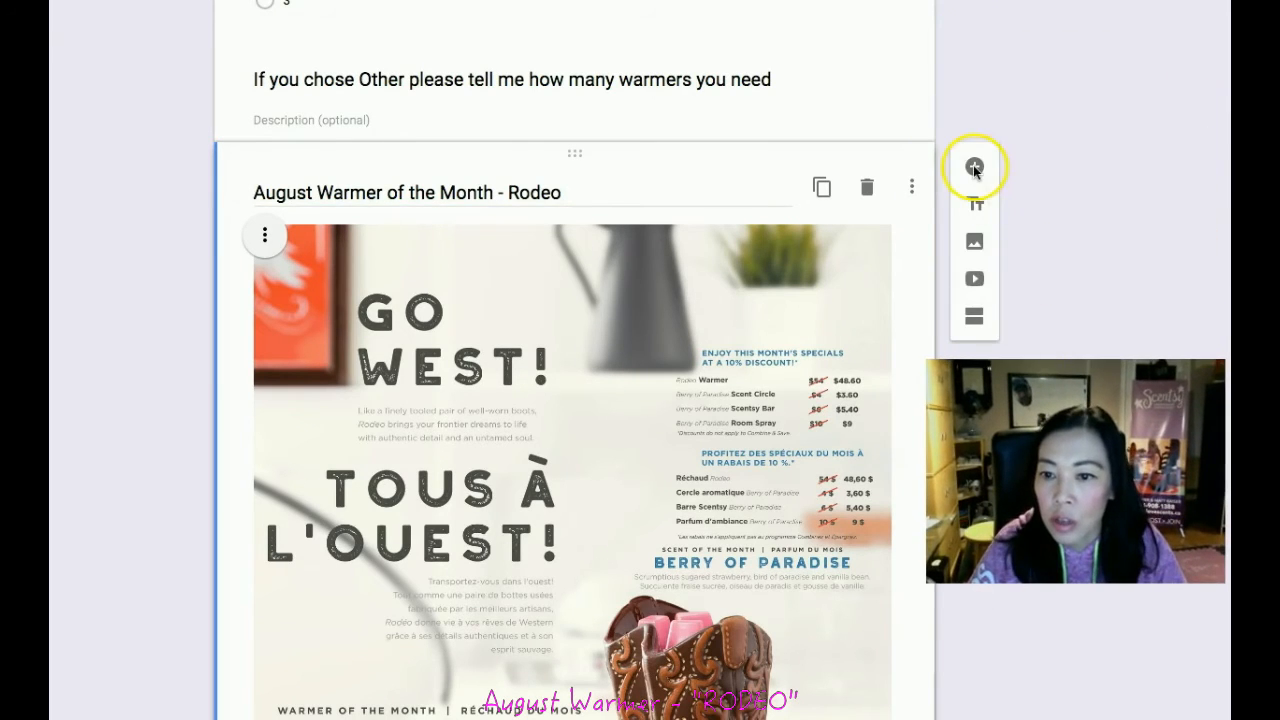
left_click(975, 166)
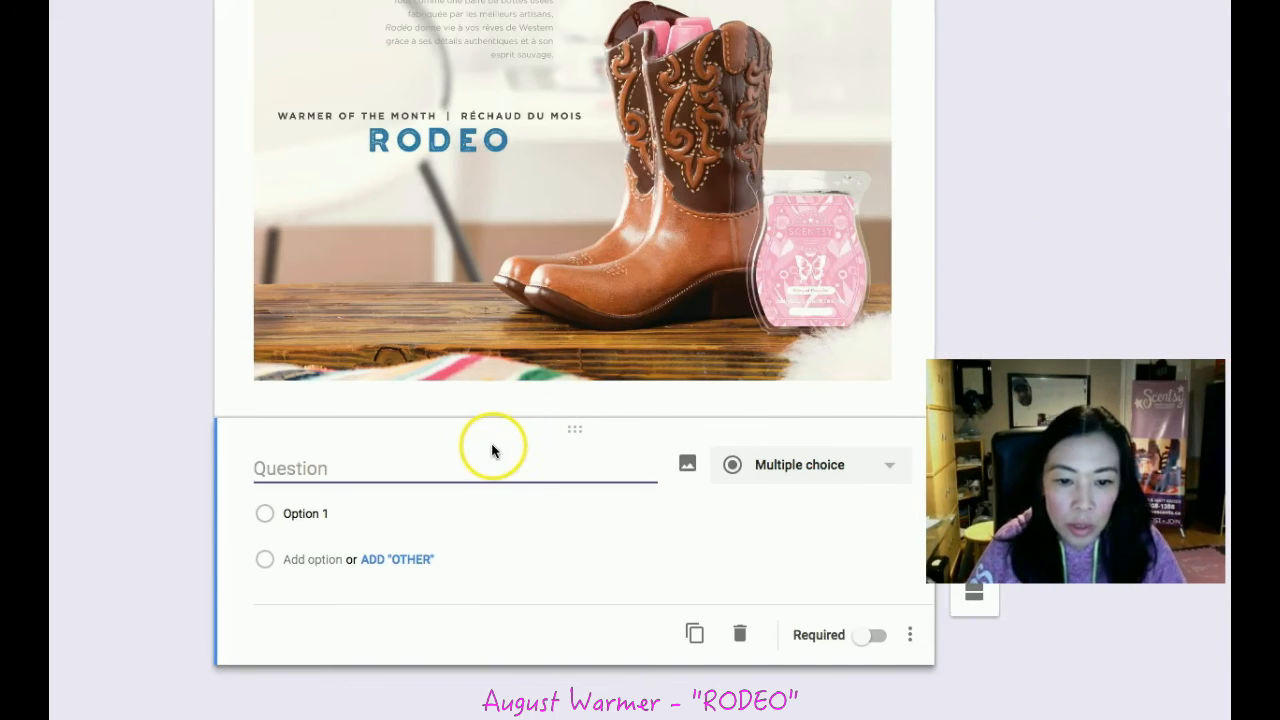
type("W")
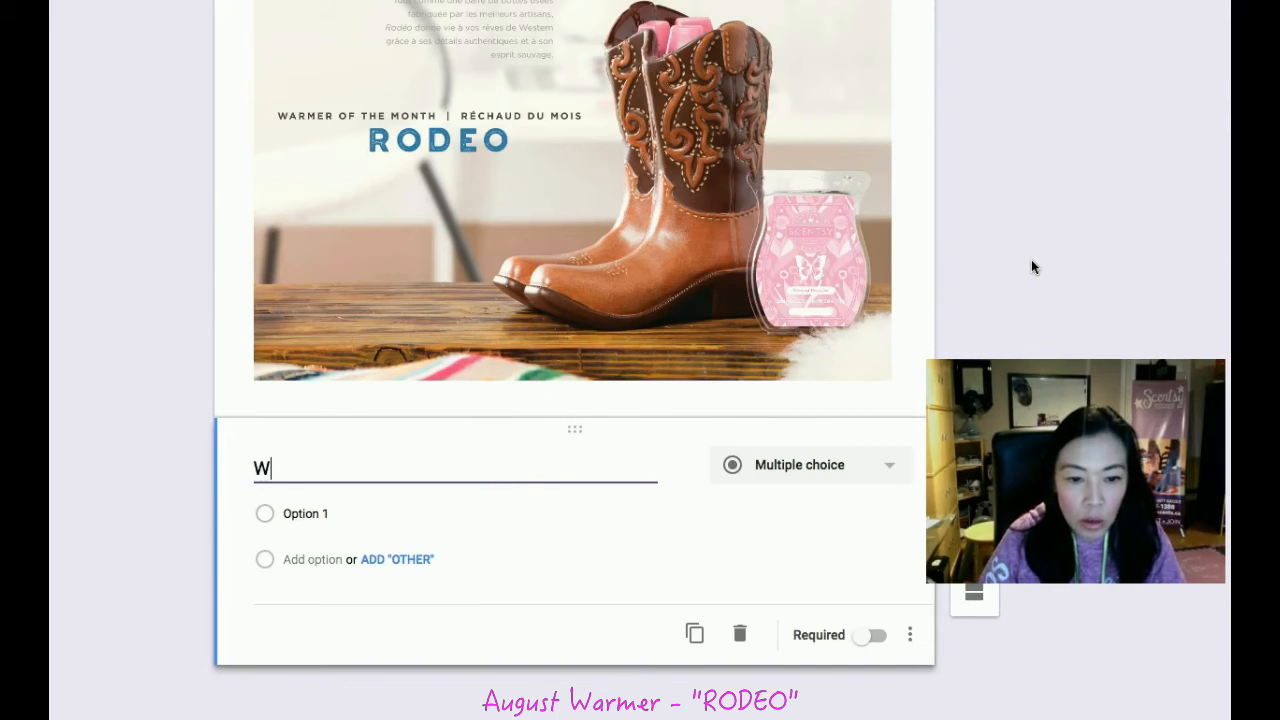
type("ould you like")
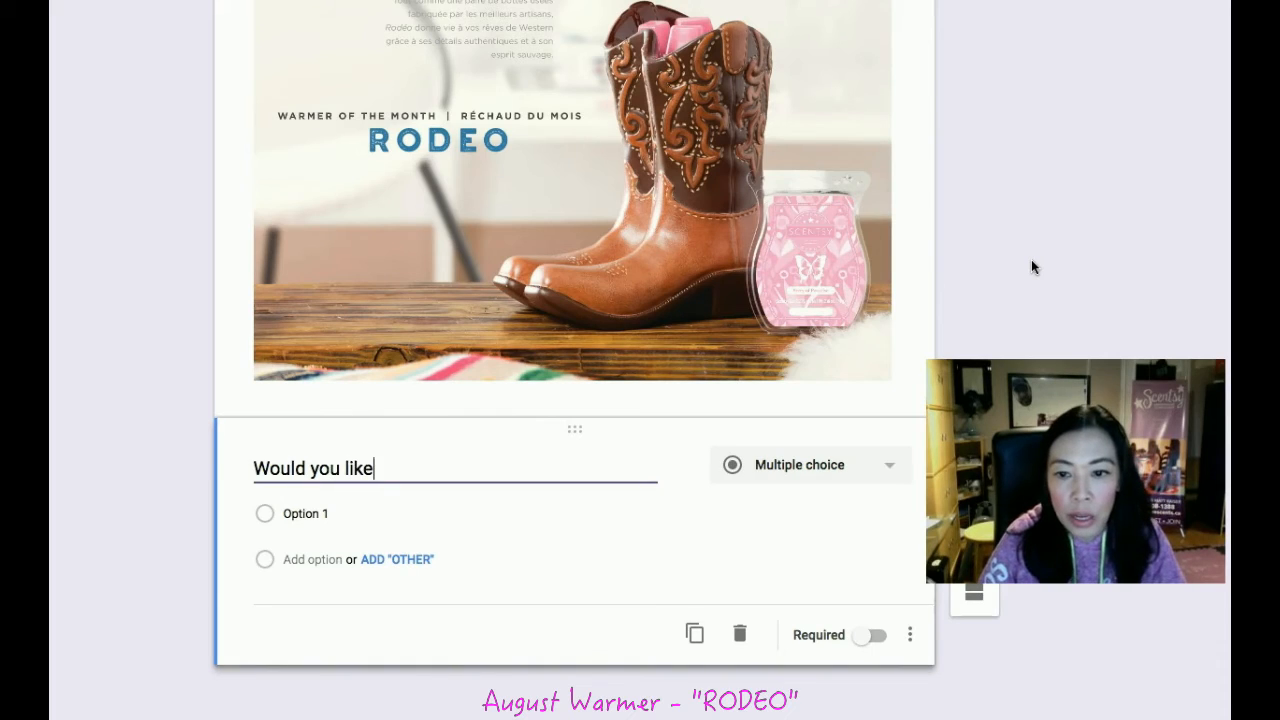
type(" the")
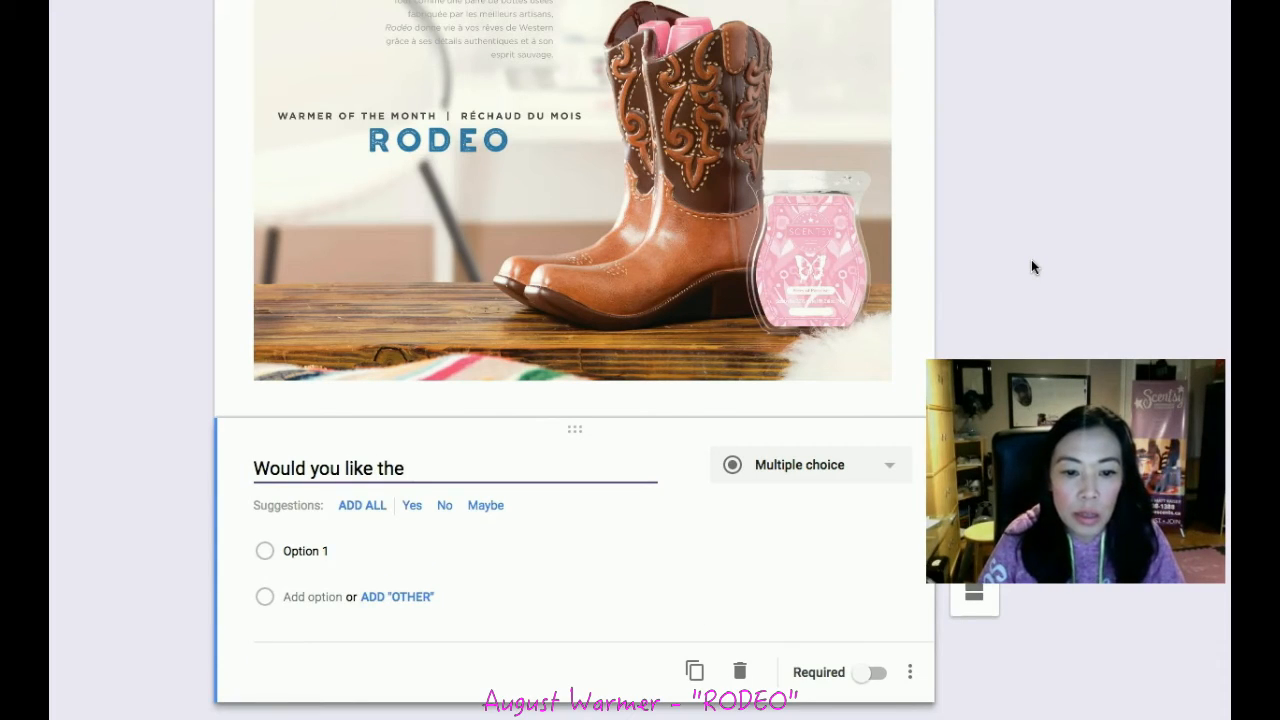
type(" Scent of the Mon")
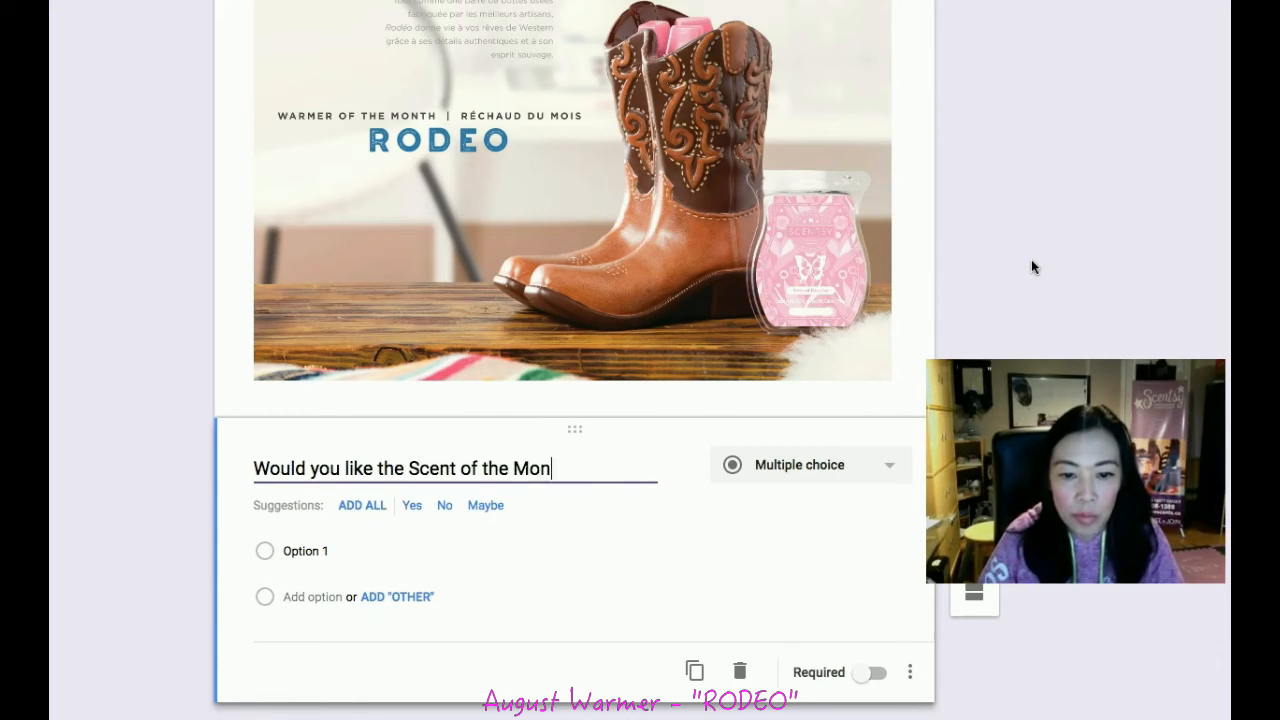
type("th? ")
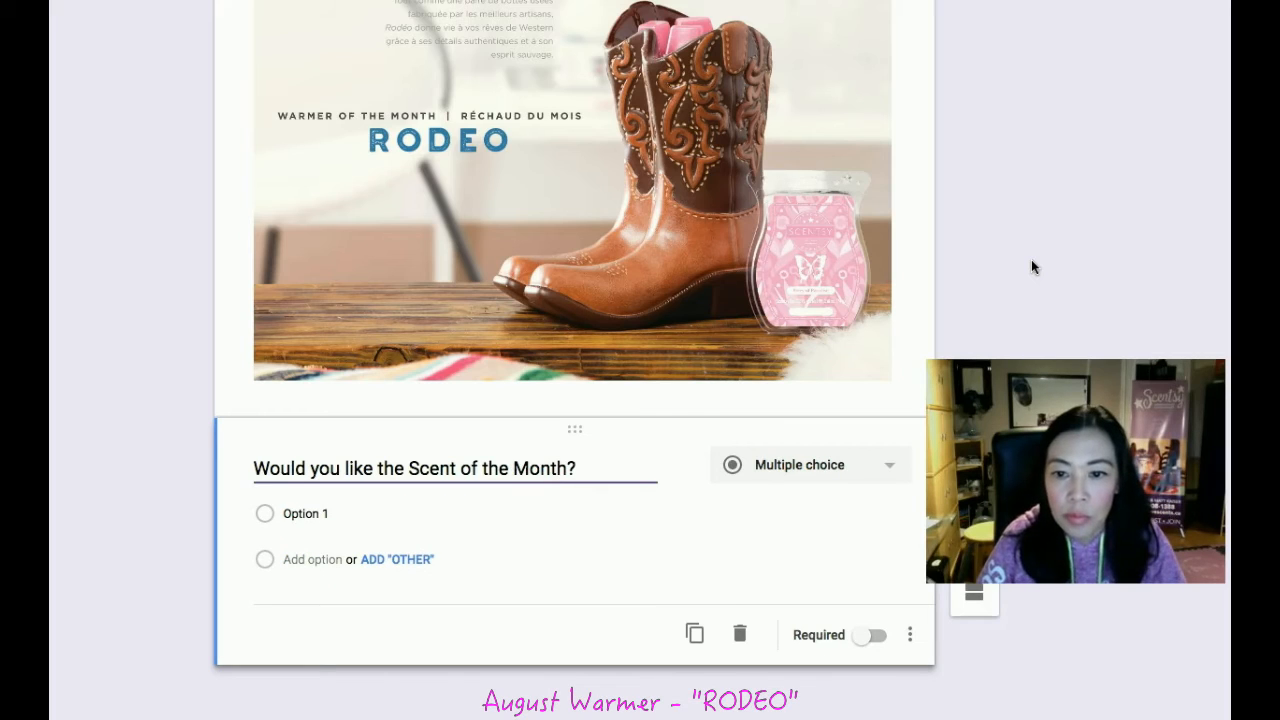
type("Berr")
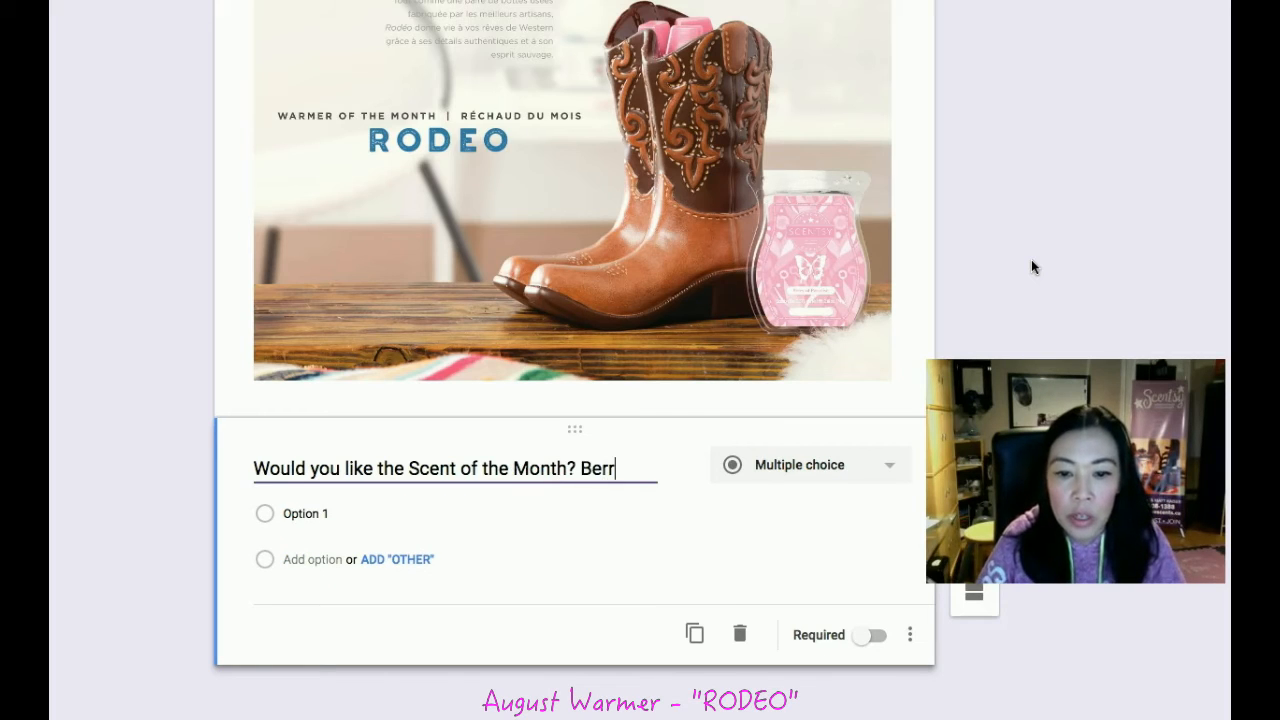
type("y of Paradise")
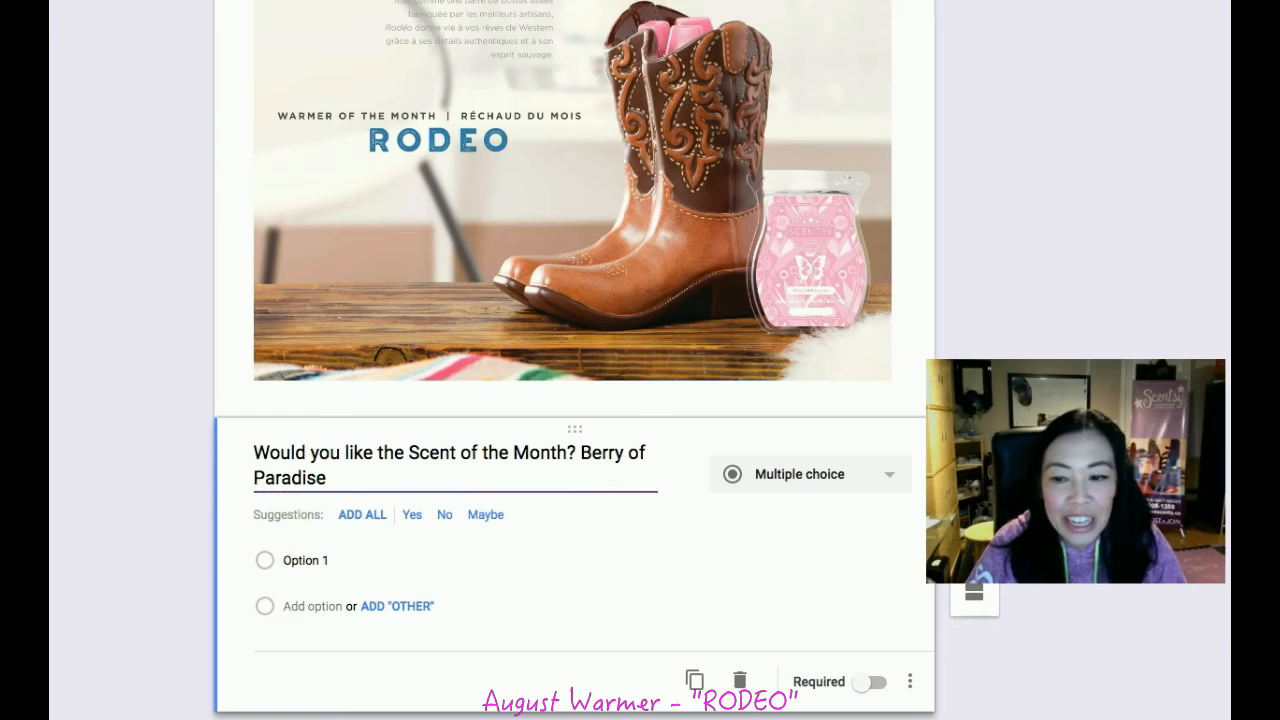
left_click_drag(1045, 474, 1023, 206)
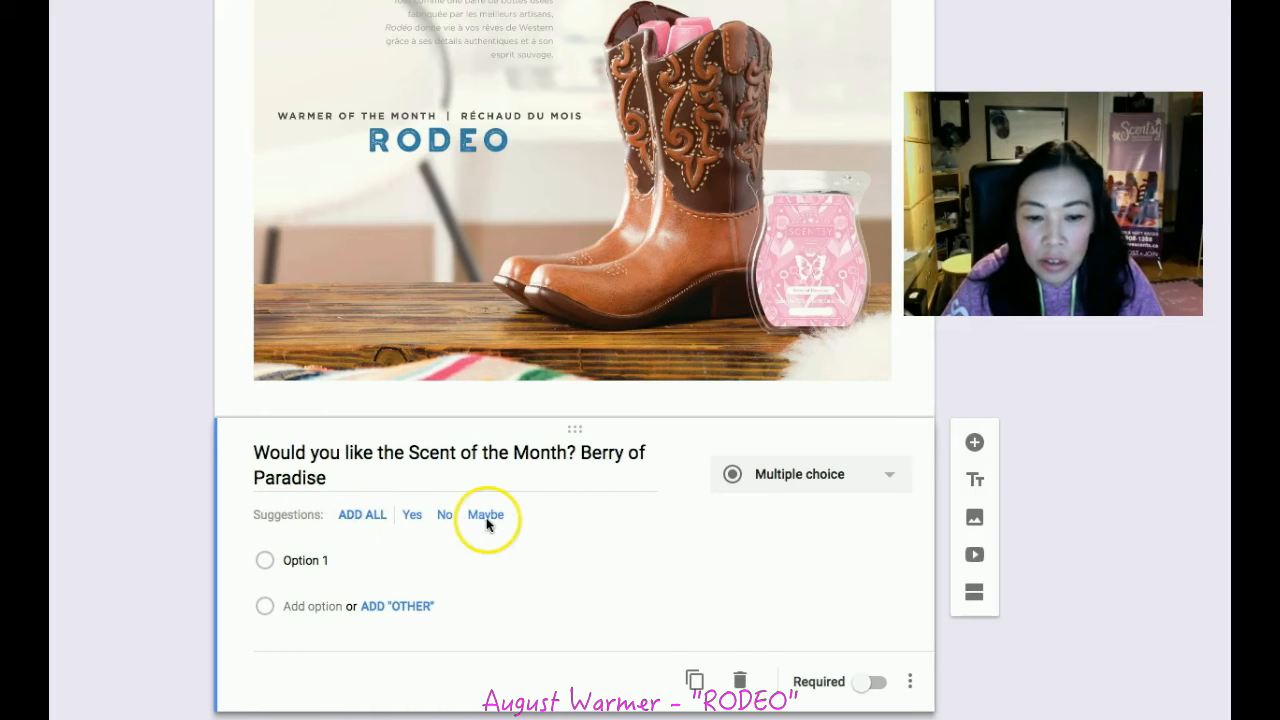
- Give the Scent of the Month question the options 1 Bar, 3 Bar Pack and 6 Bar Pack, and make it required
left_click(336, 560)
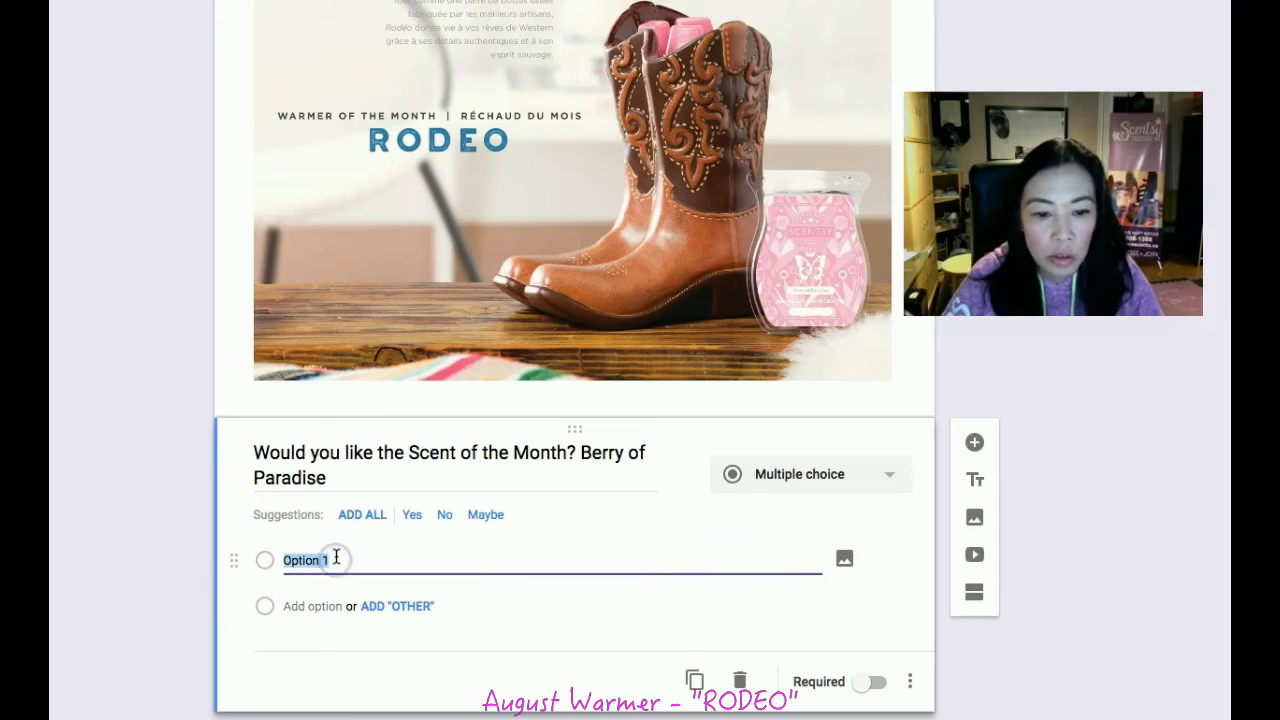
type("1 Bar")
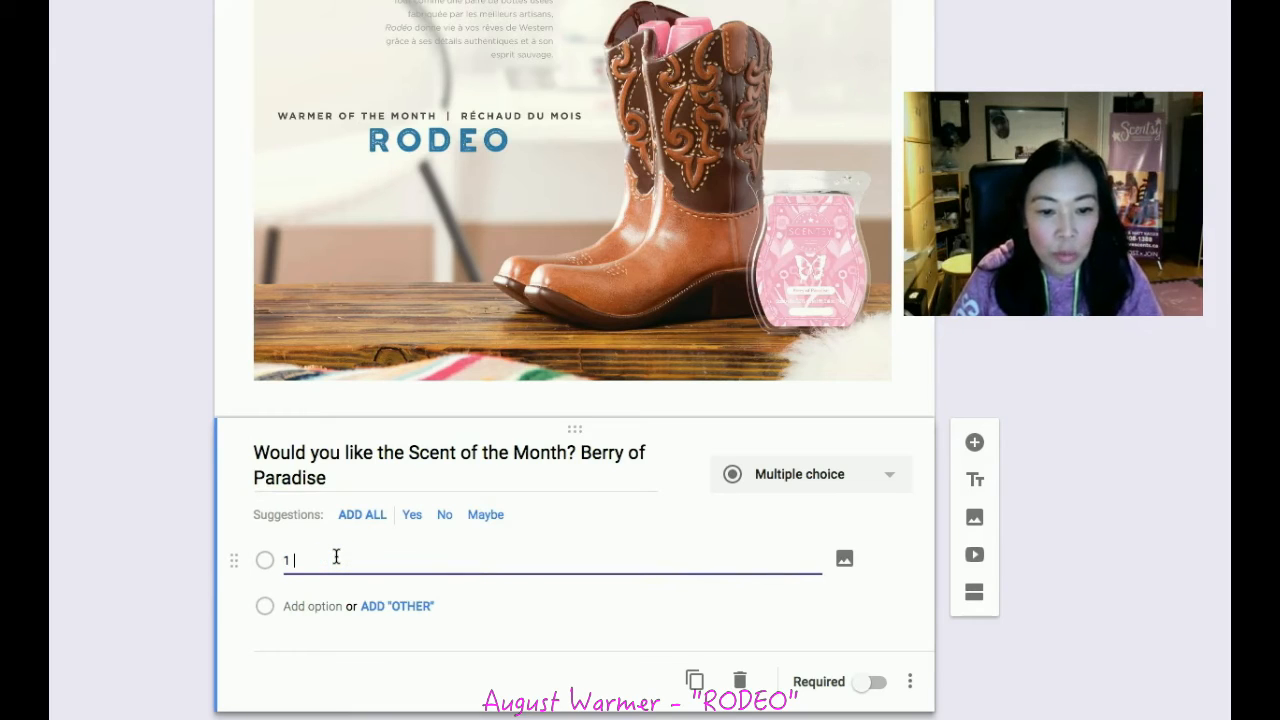
left_click(320, 606)
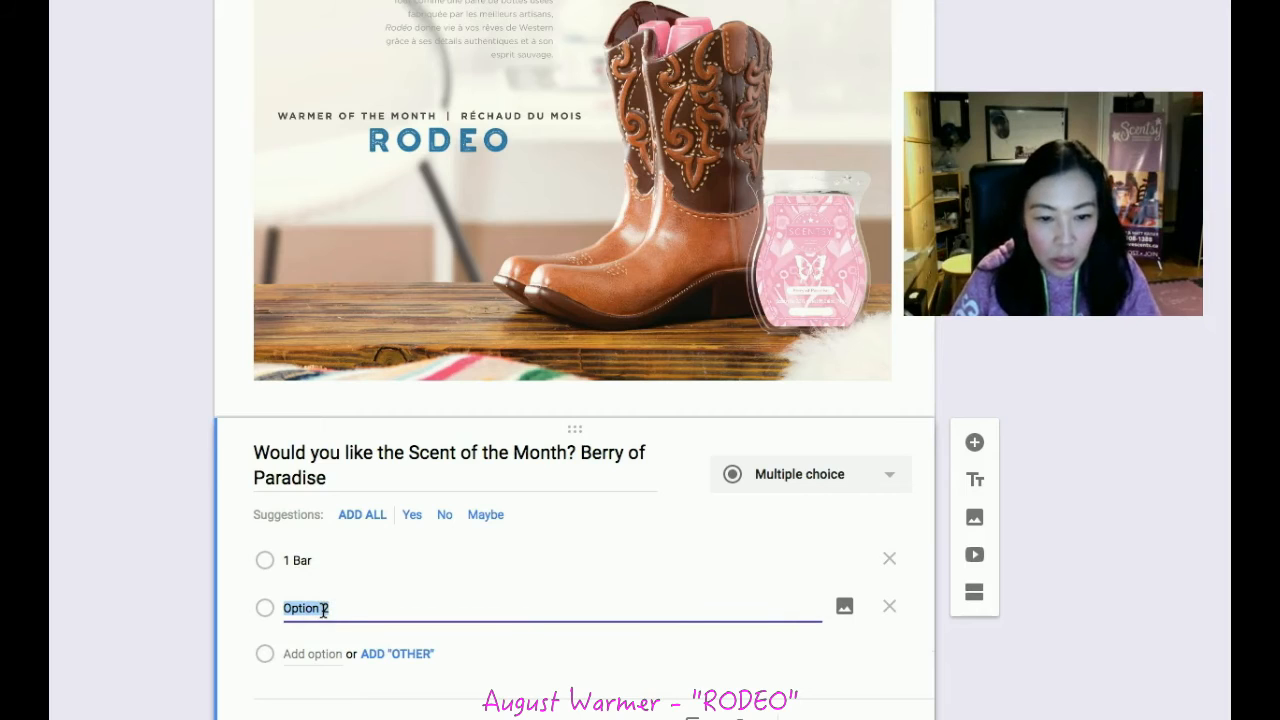
left_click(337, 561)
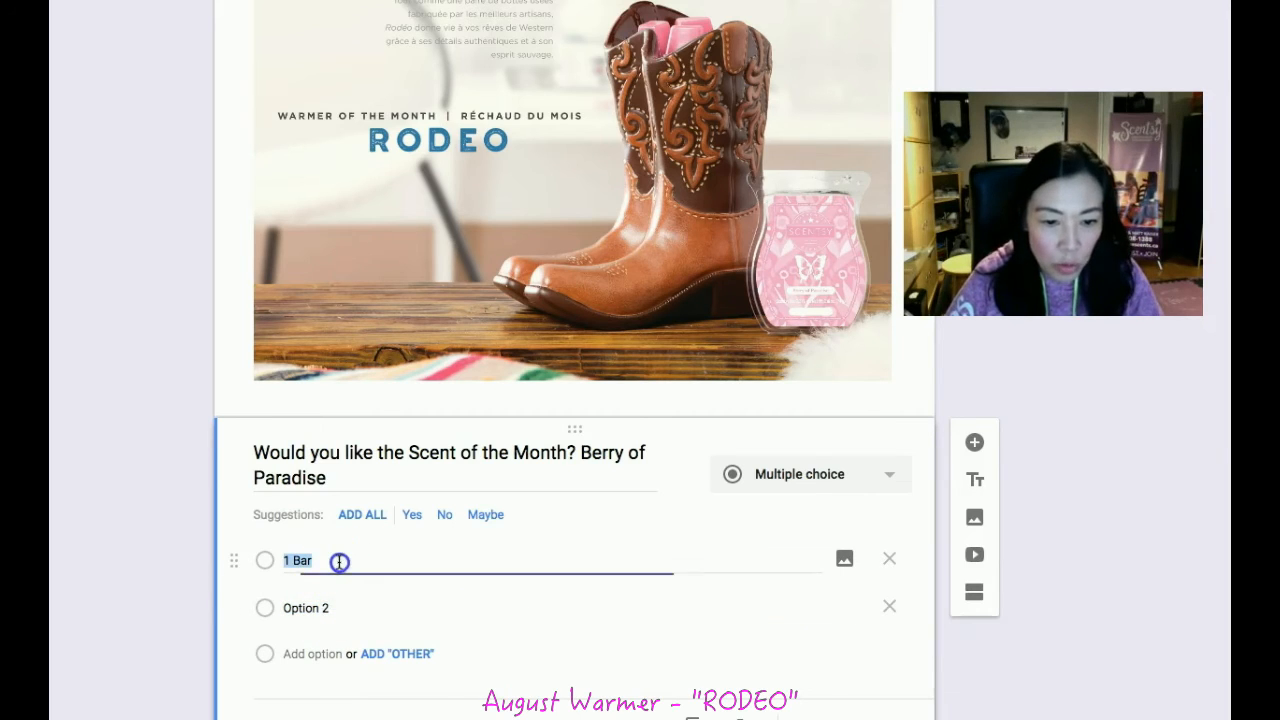
left_click(339, 561)
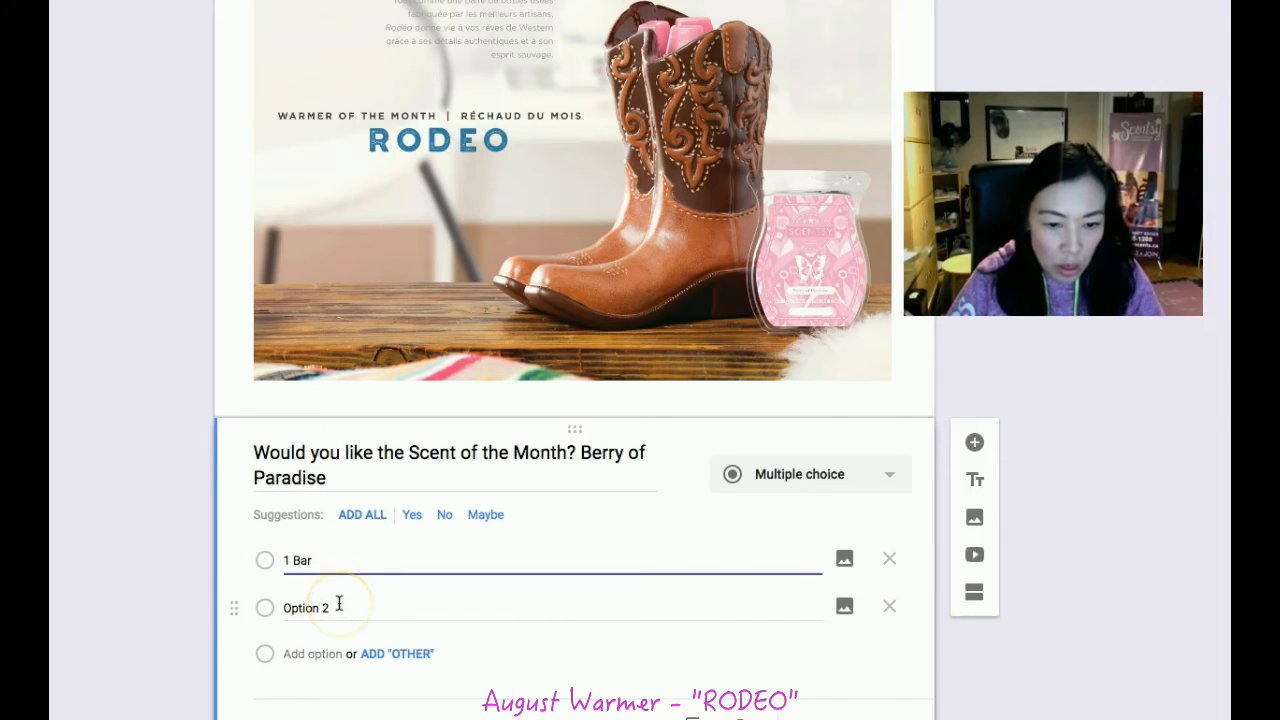
left_click(339, 604)
type("3")
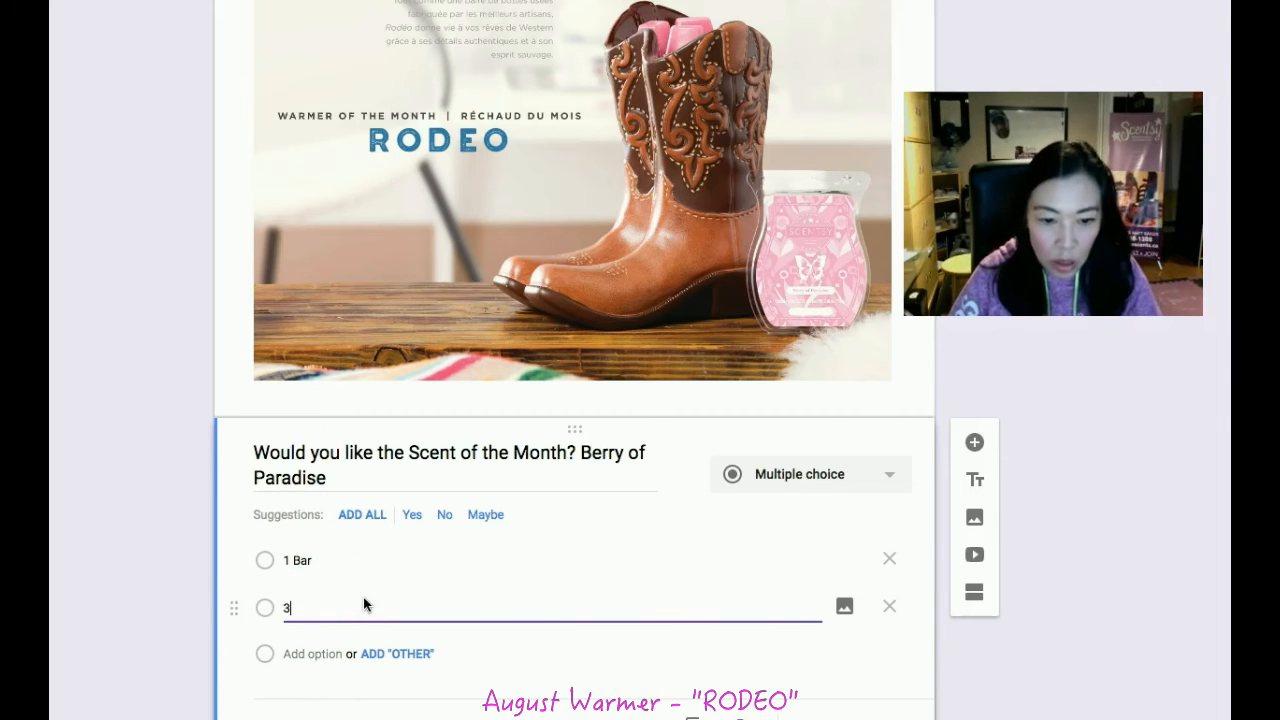
type(" Bar Pack")
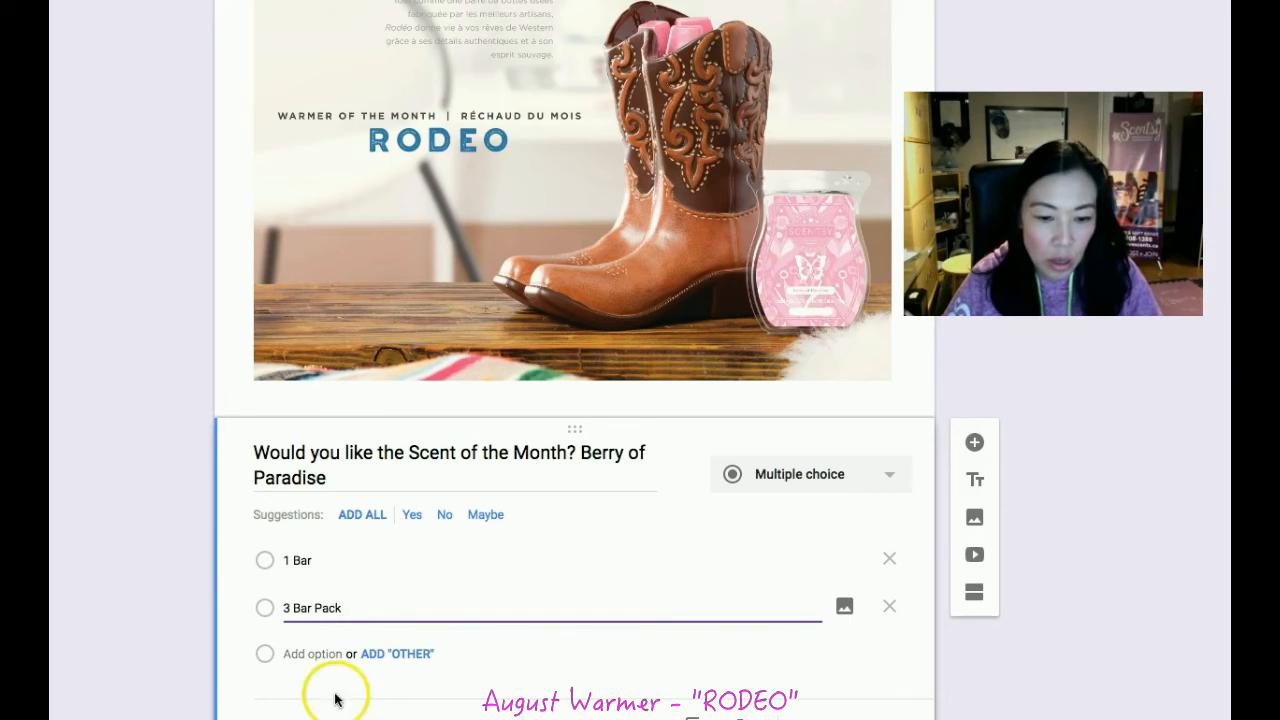
left_click(334, 656)
type("6 Bar Pack")
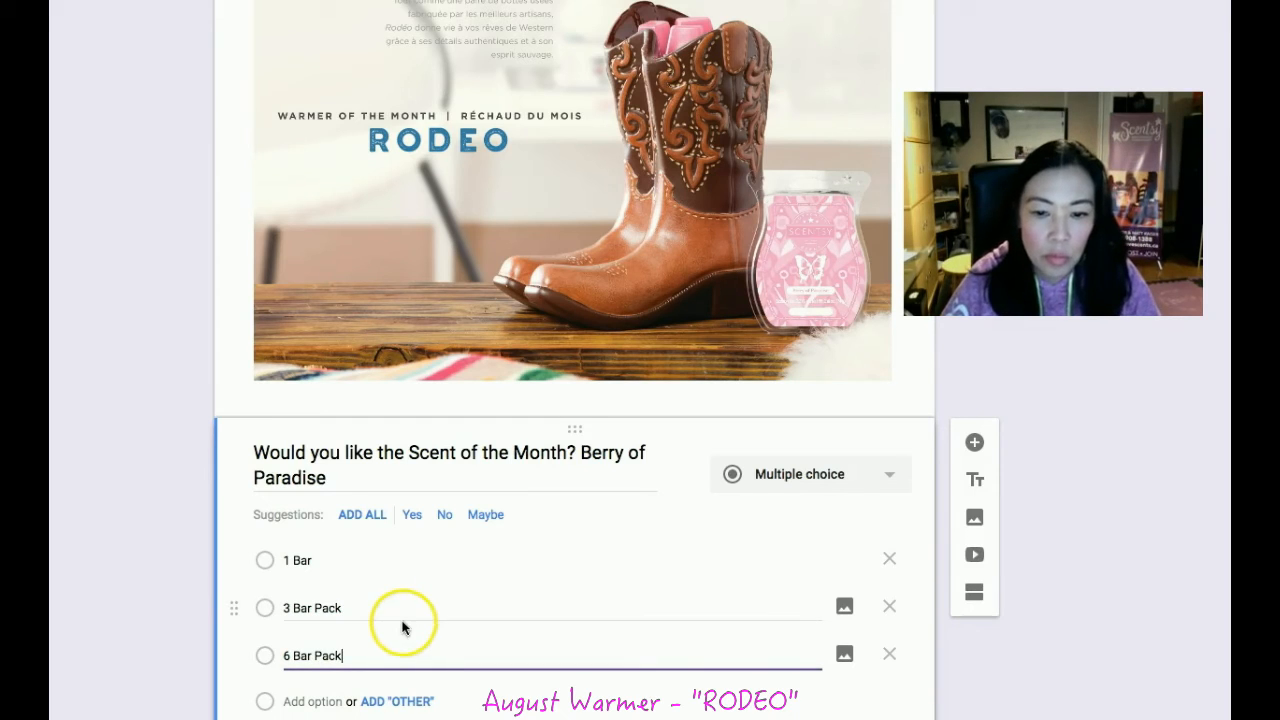
scroll(400, 622, "down", 2)
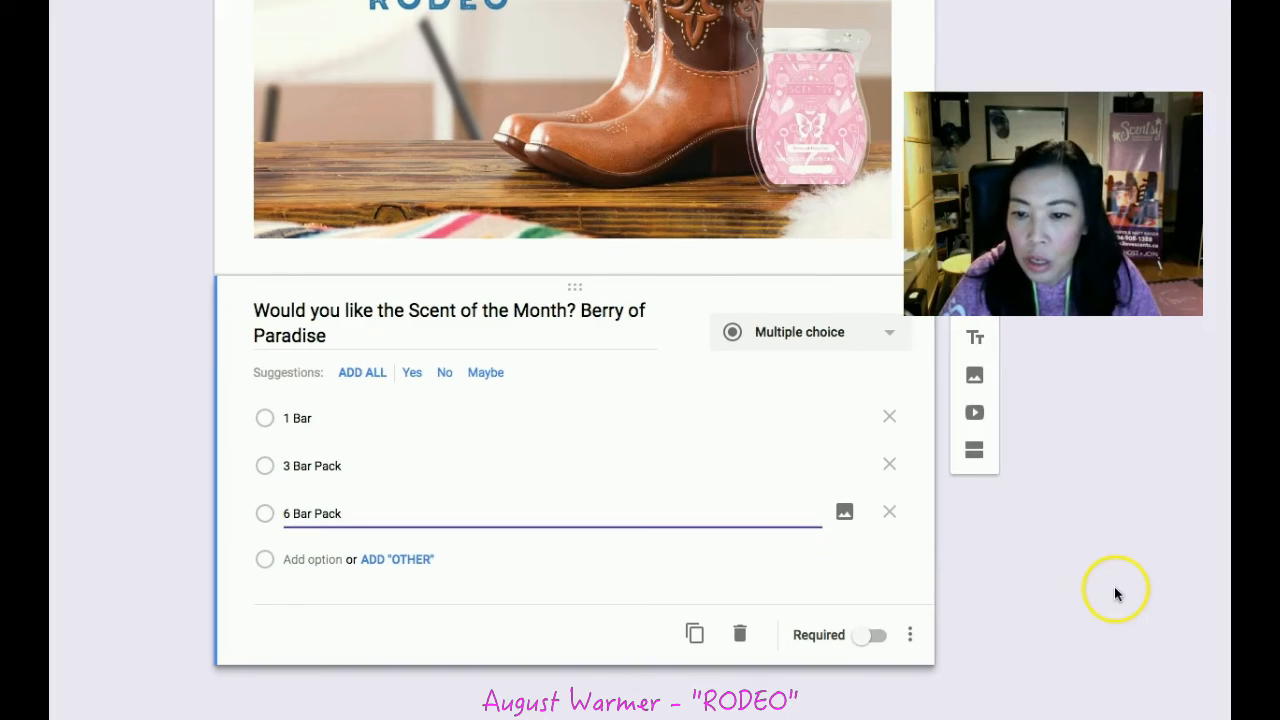
left_click(868, 640)
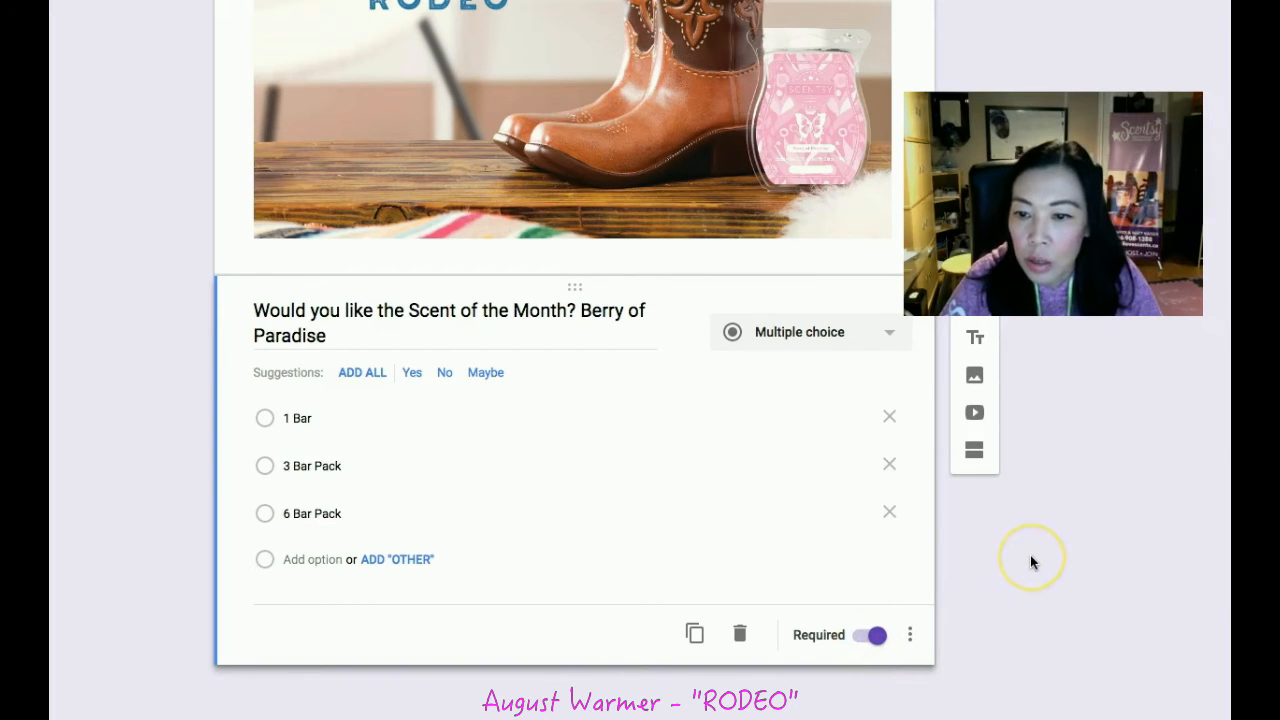
- Add a question below the Scent of the Month question reading "Would you like your invoice to be sent by Square or Paypal?"
scroll(1030, 562, "up", 3)
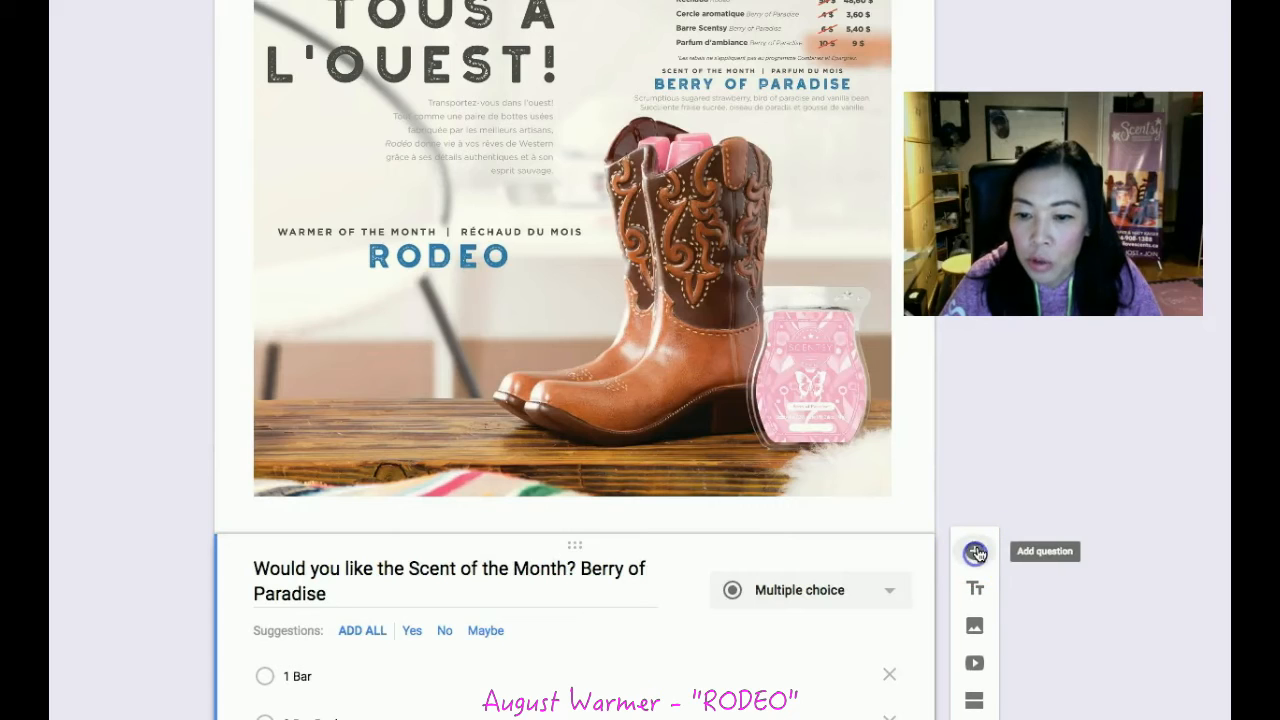
left_click(975, 553)
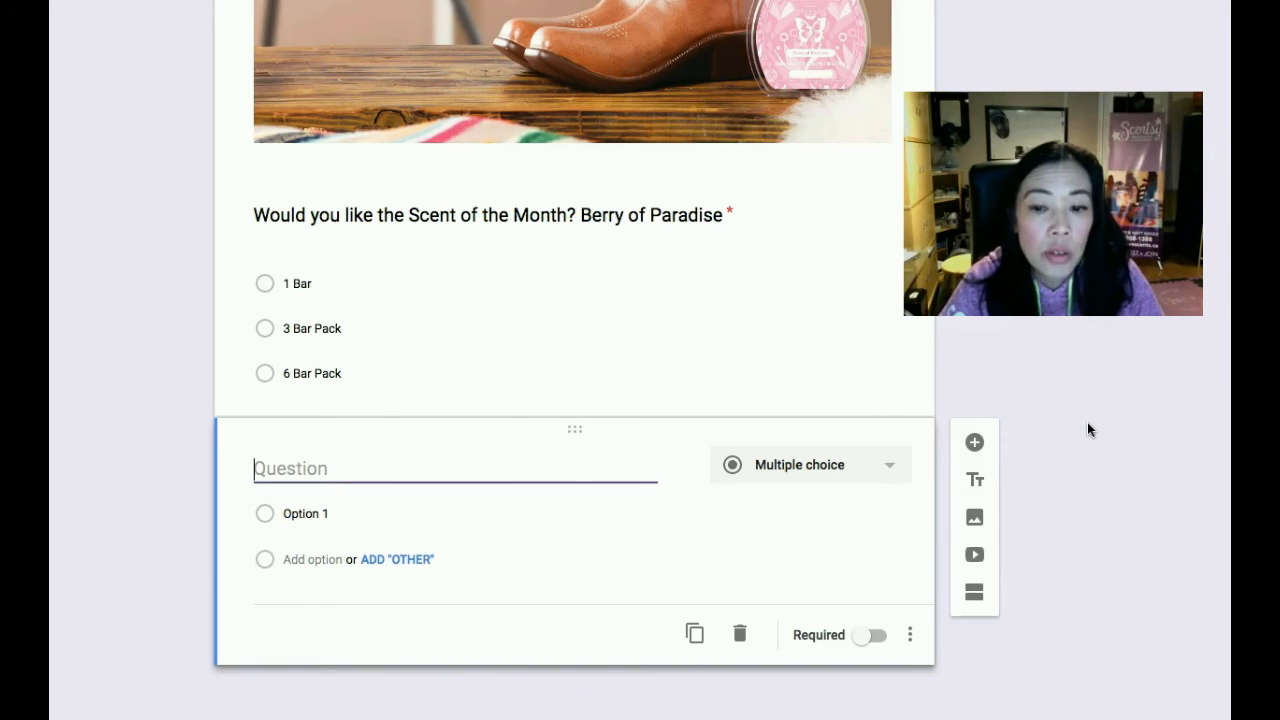
type("W")
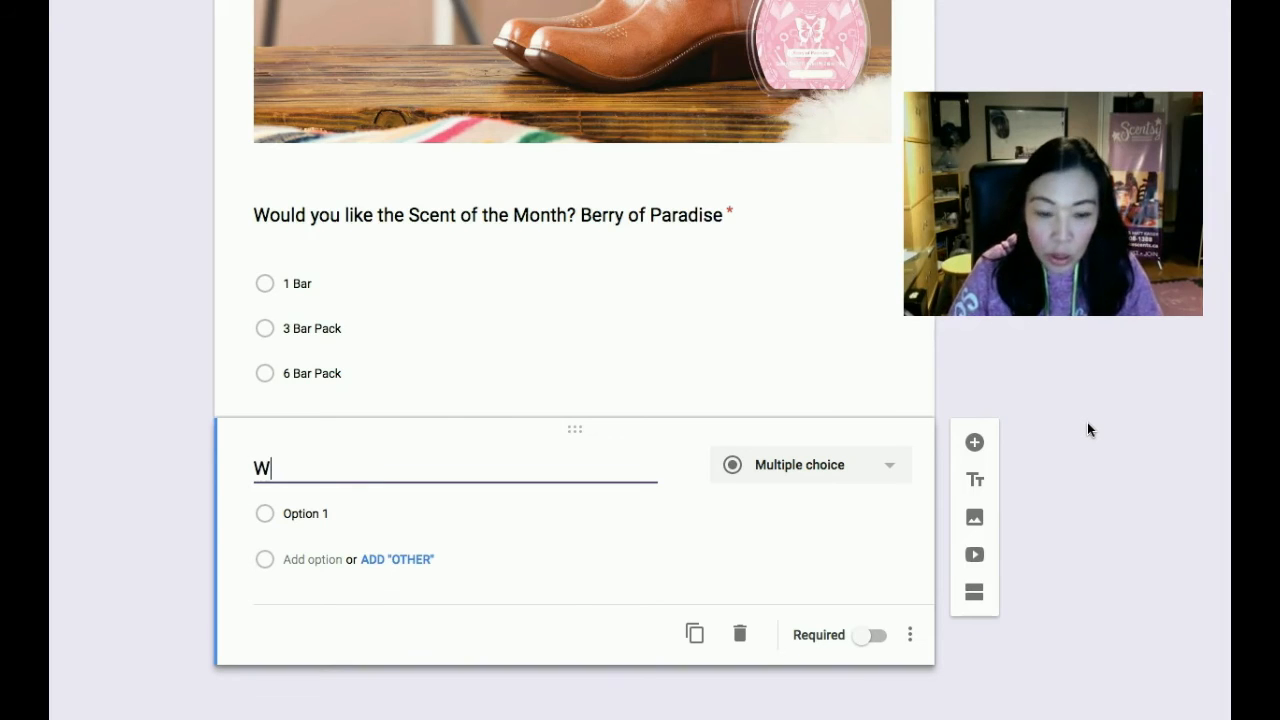
type("ould you li")
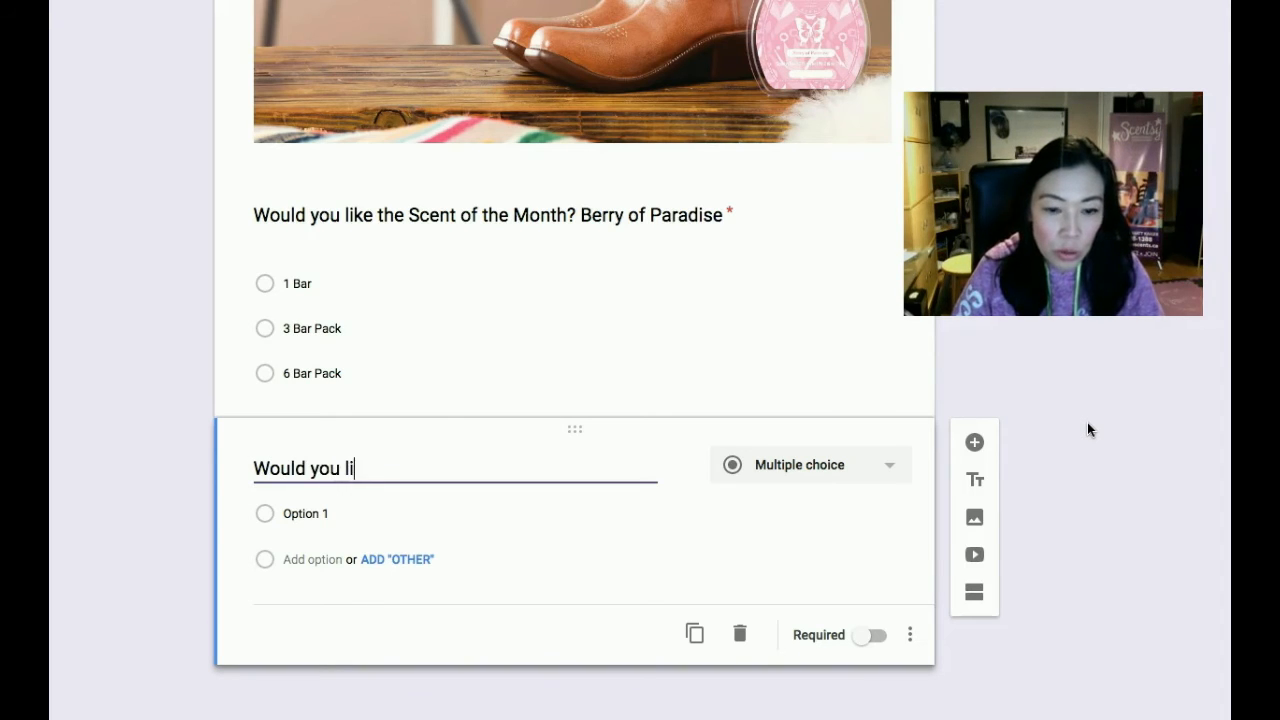
type("ke your inv")
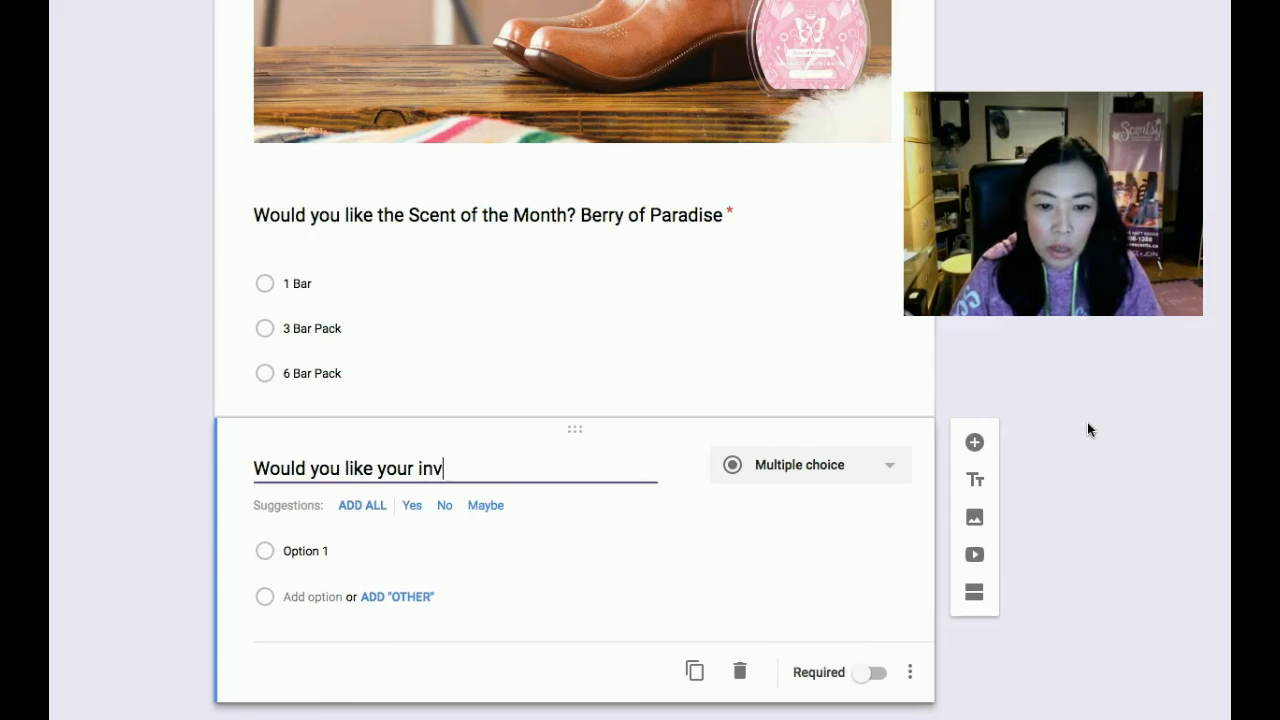
type("oice to be")
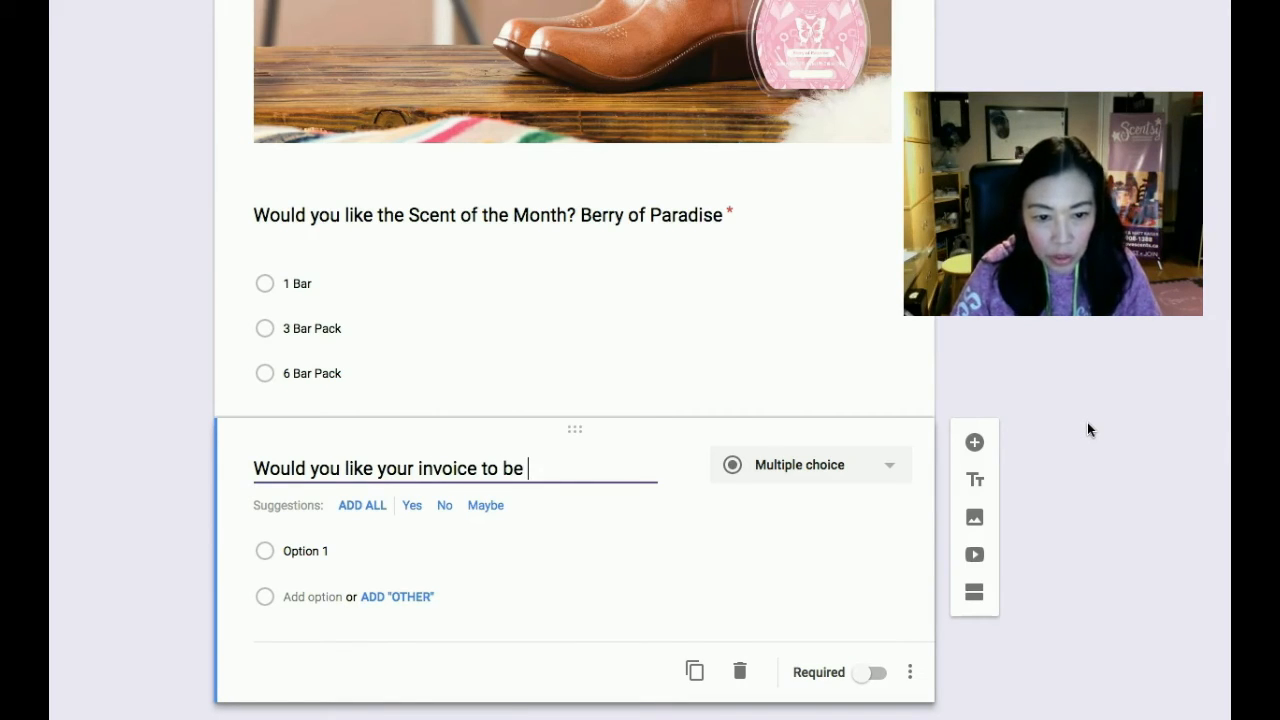
key("BackSpace")
key("BackSpace")
key("BackSpace")
key("BackSpace")
key("BackSpace")
key("BackSpace")
key("BackSpace")
key("BackSpace")
key("BackSpace")
key("BackSpace")
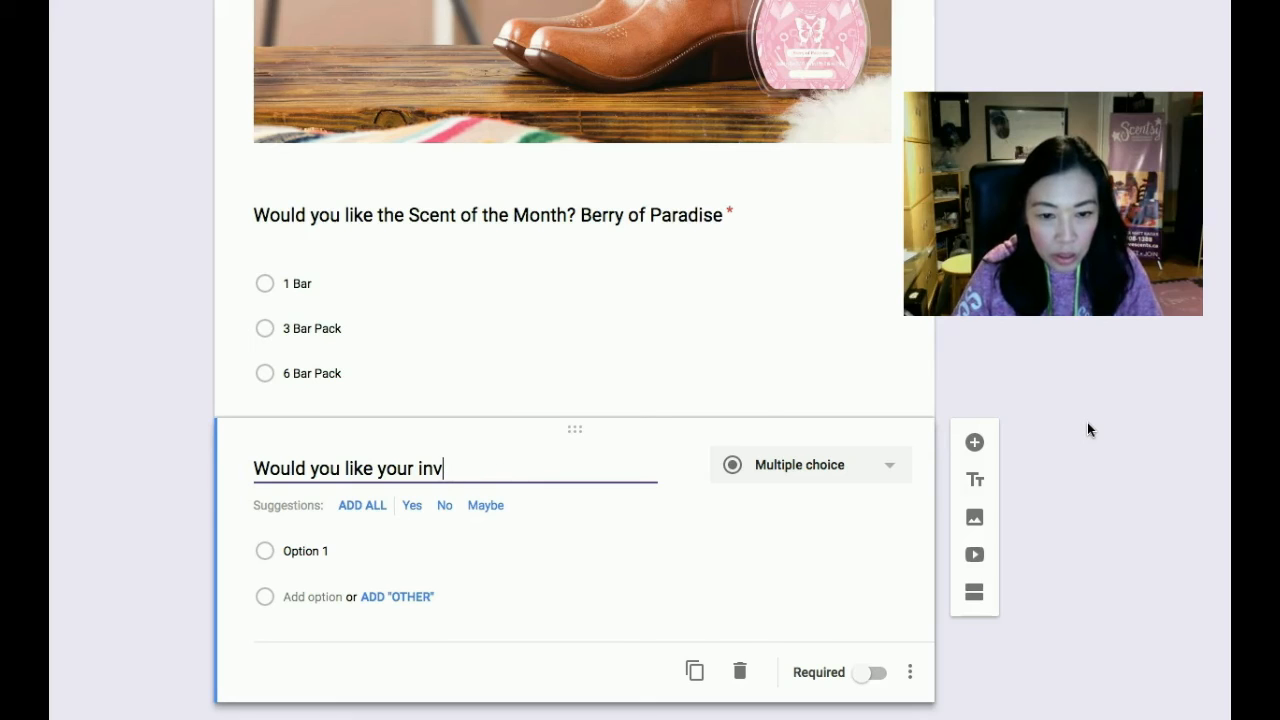
type("oice")
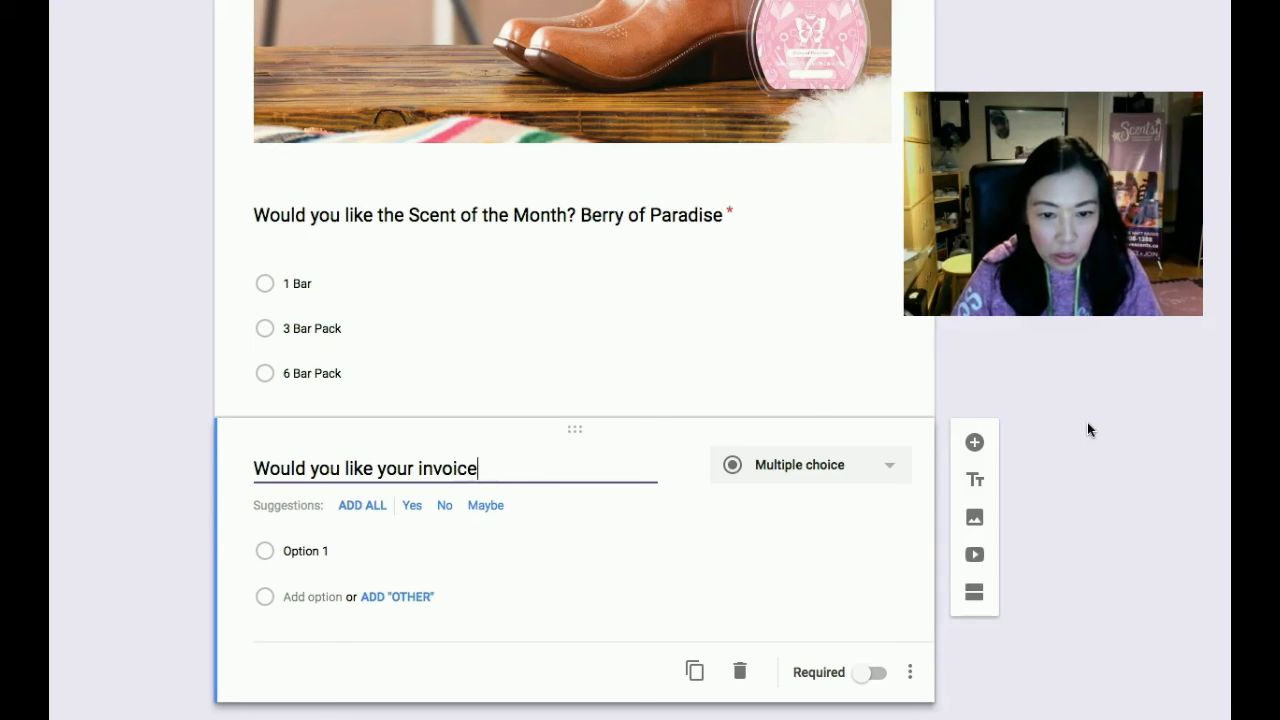
type(" to be p")
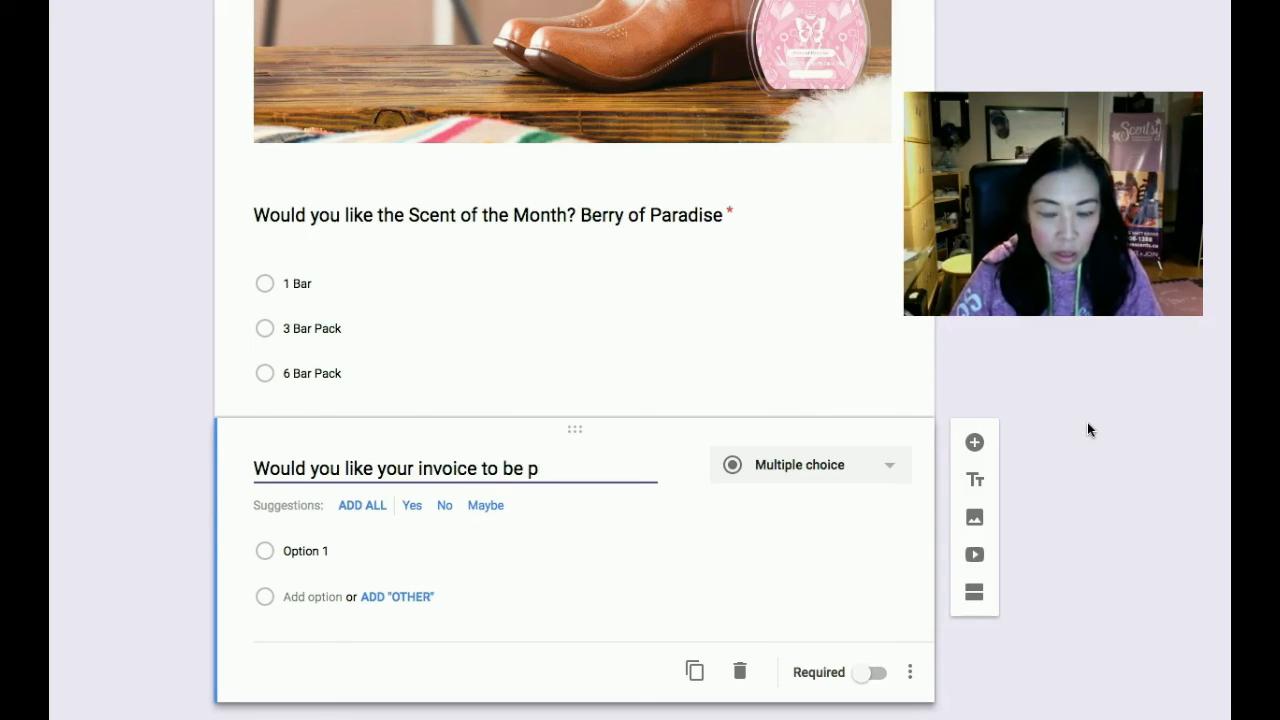
key("BackSpace")
type("sent ")
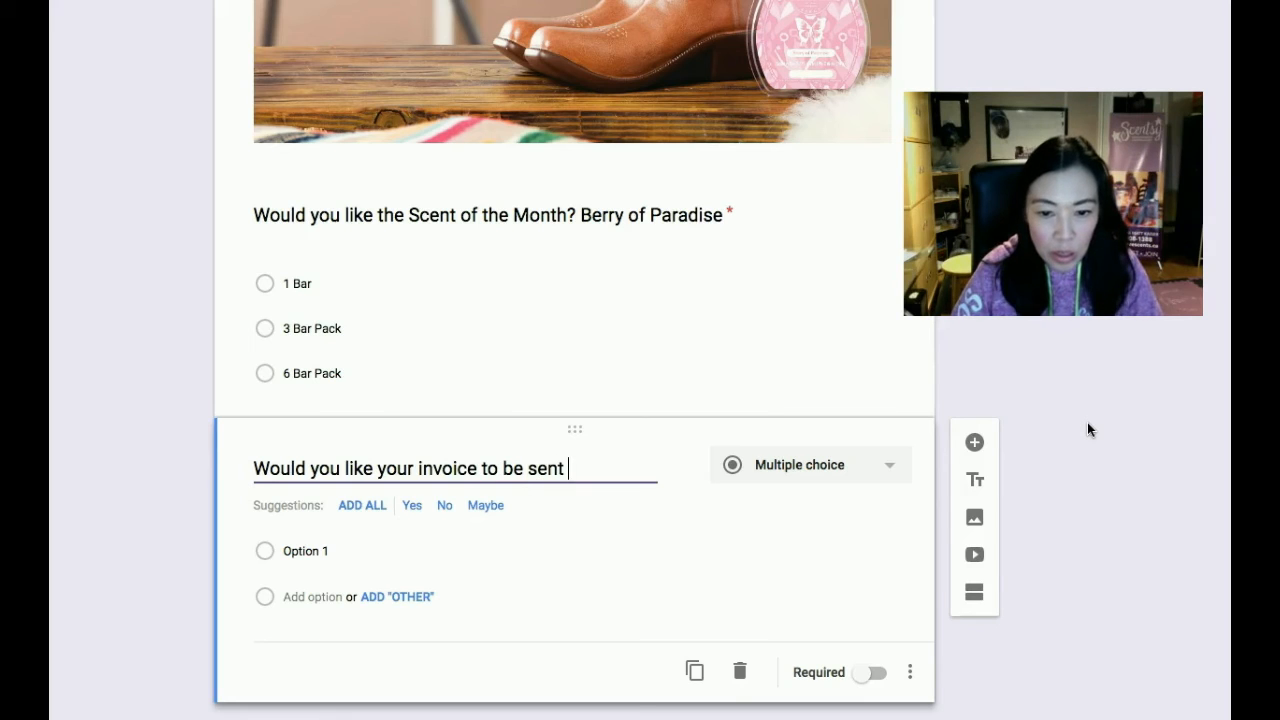
type("by Square")
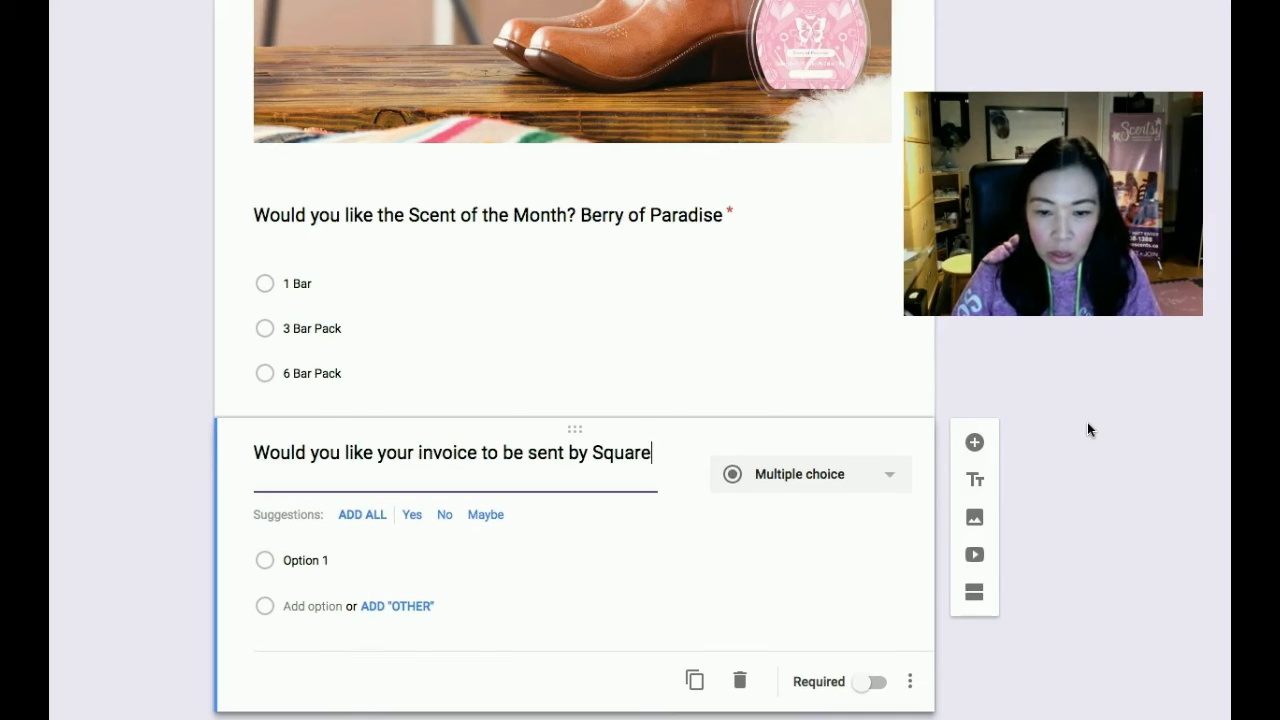
type(" or Paya")
key("BackSpace")
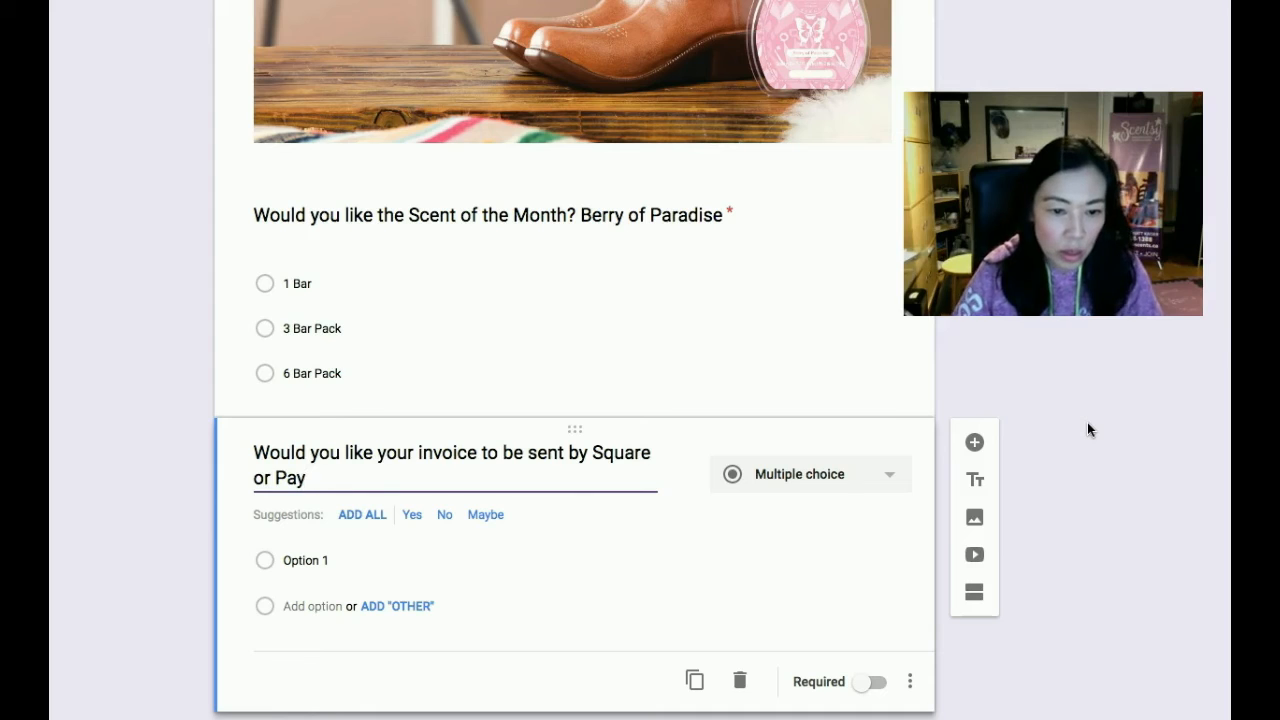
type("pal?")
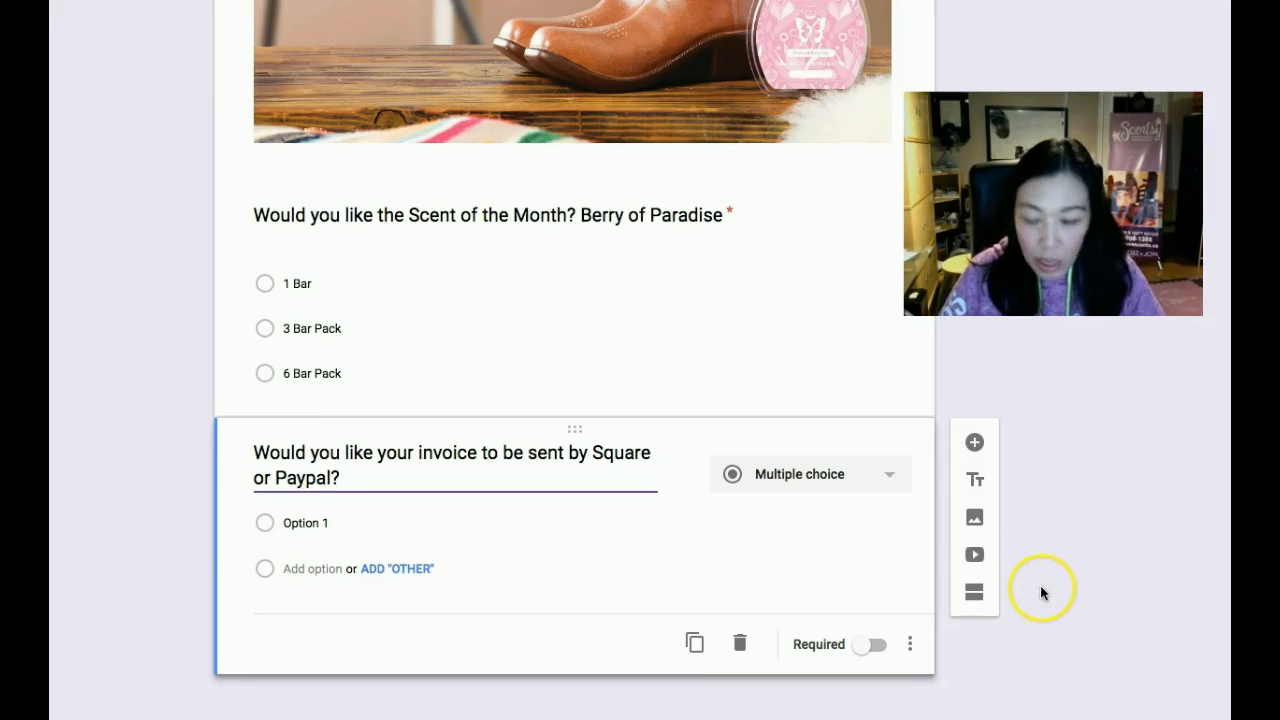
- Open the form's responses view and examine the spreadsheet destination choices without creating a spreadsheet
scroll(1038, 591, "up", 10)
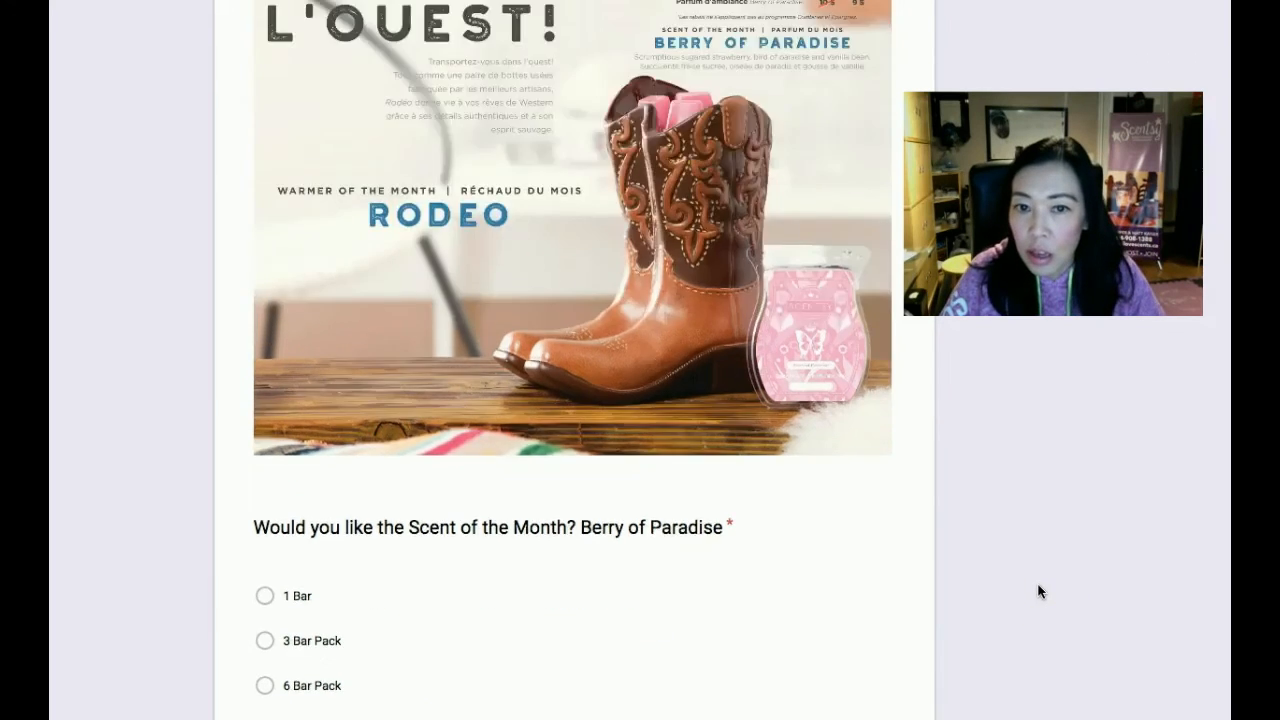
scroll(1038, 591, "up", 3)
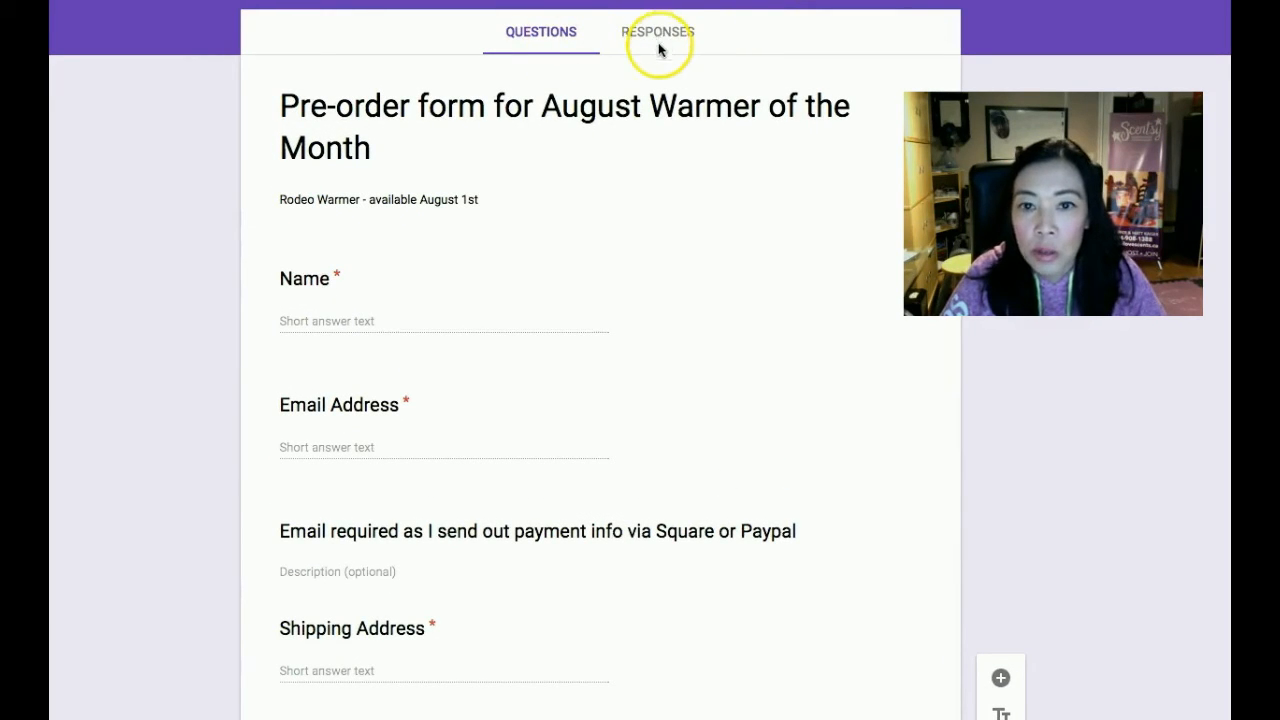
left_click(686, 32)
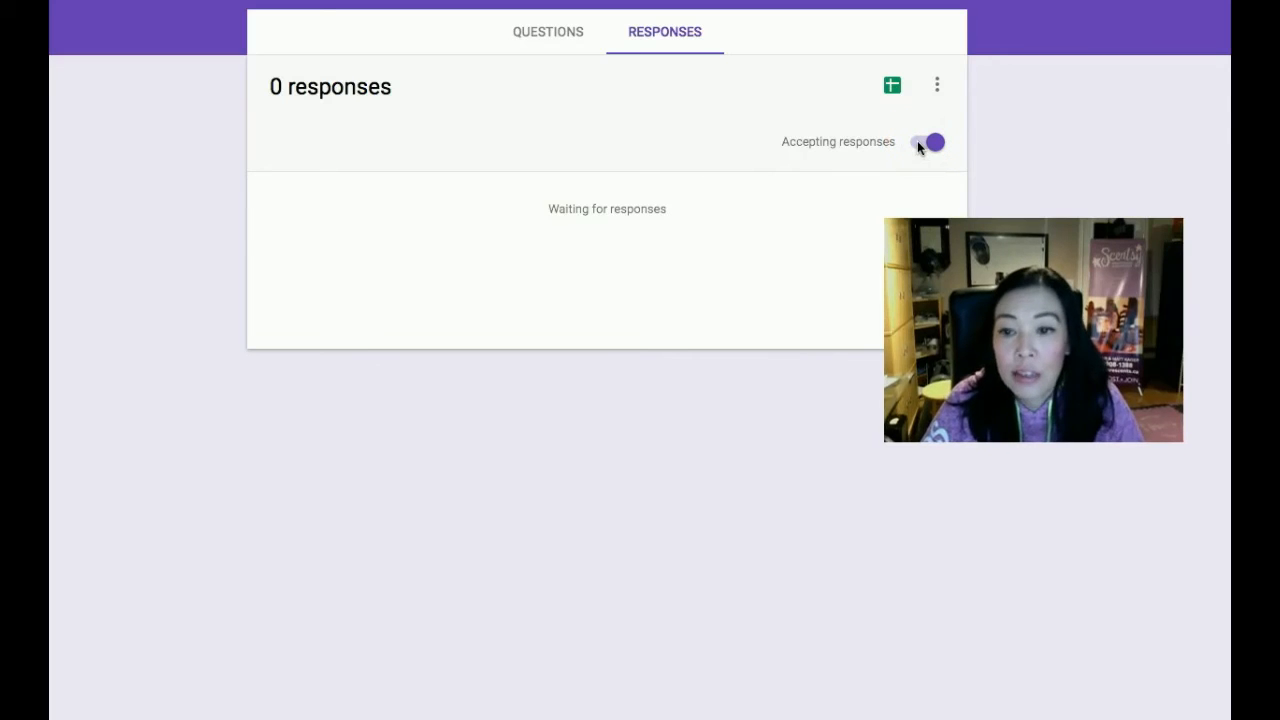
left_click(886, 90)
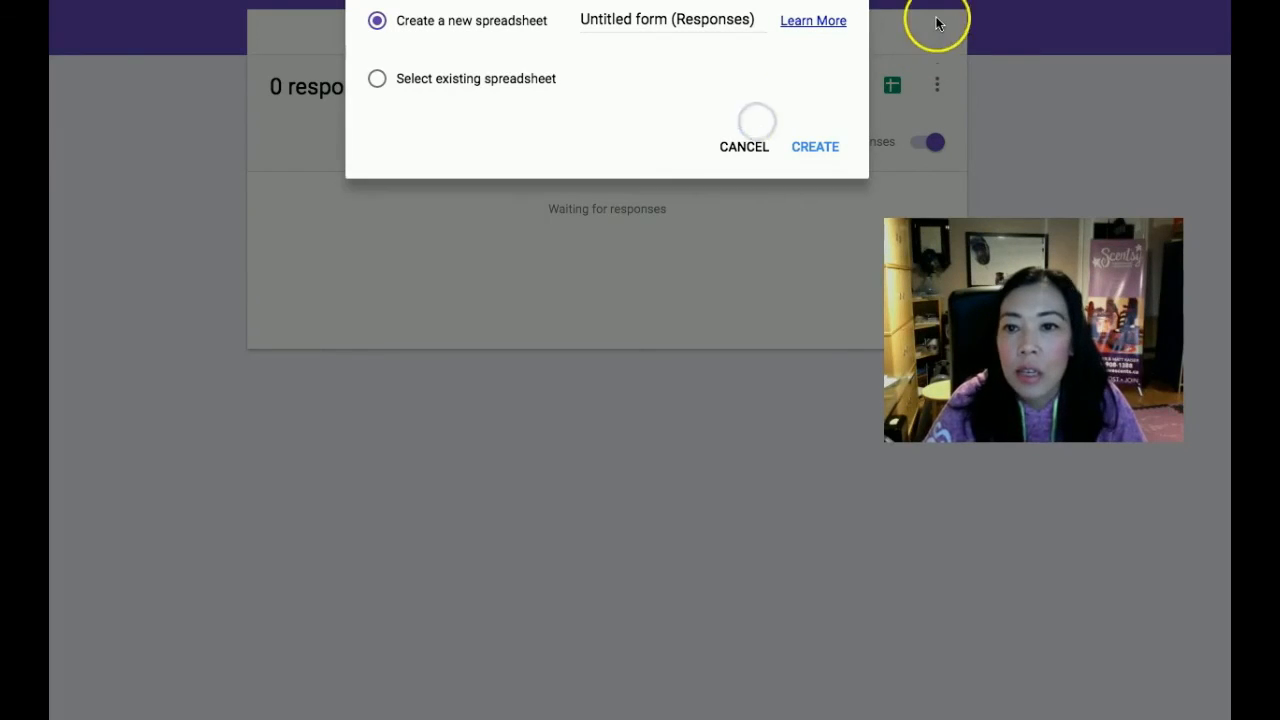
left_click(846, 1)
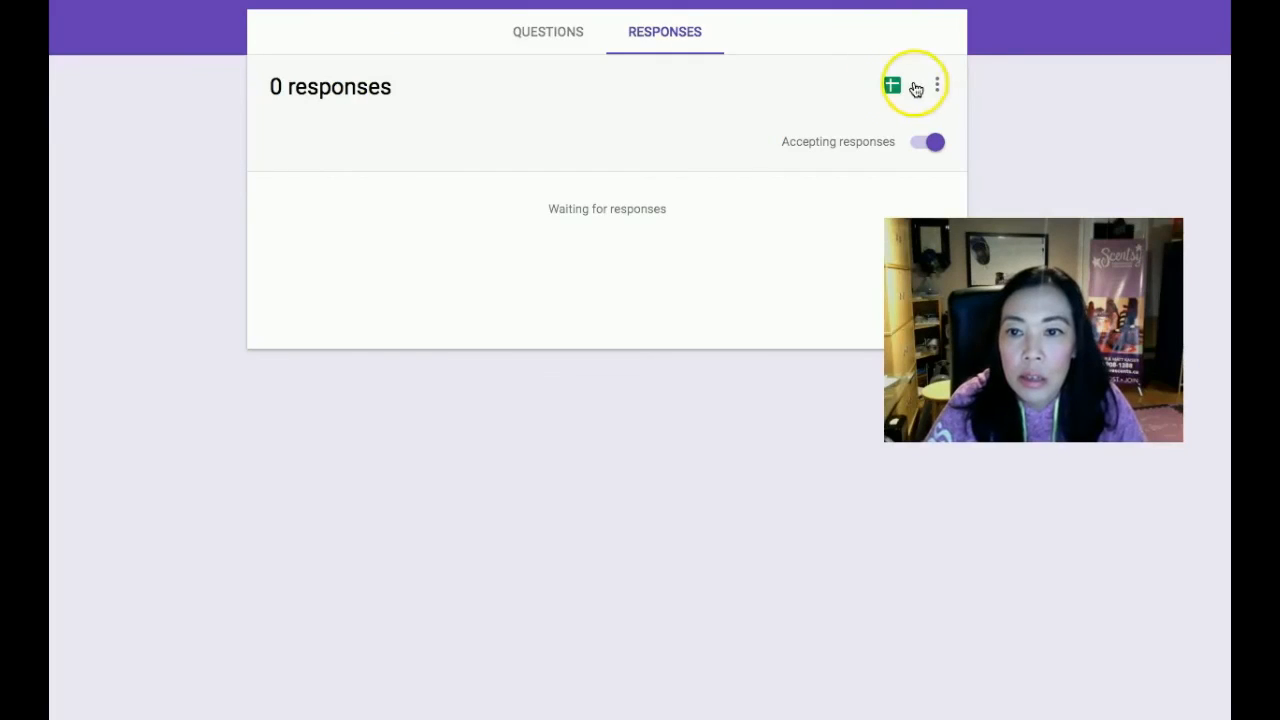
left_click(889, 88)
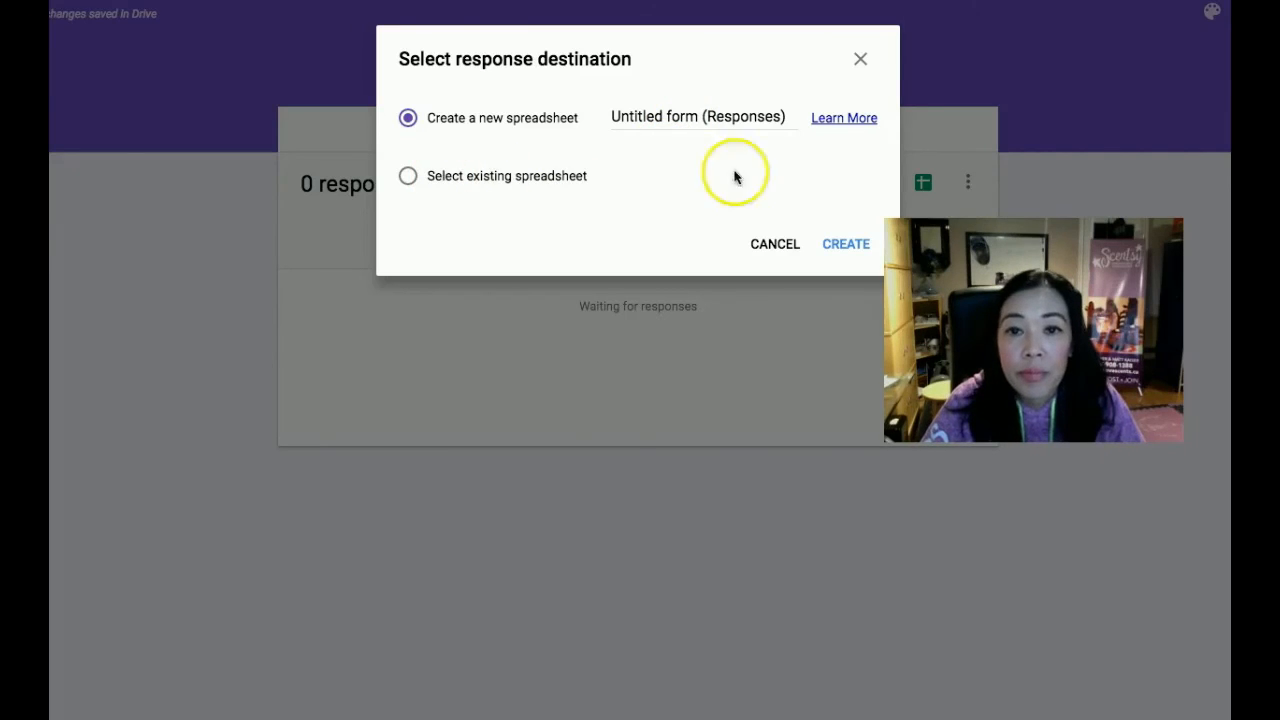
left_click(772, 247)
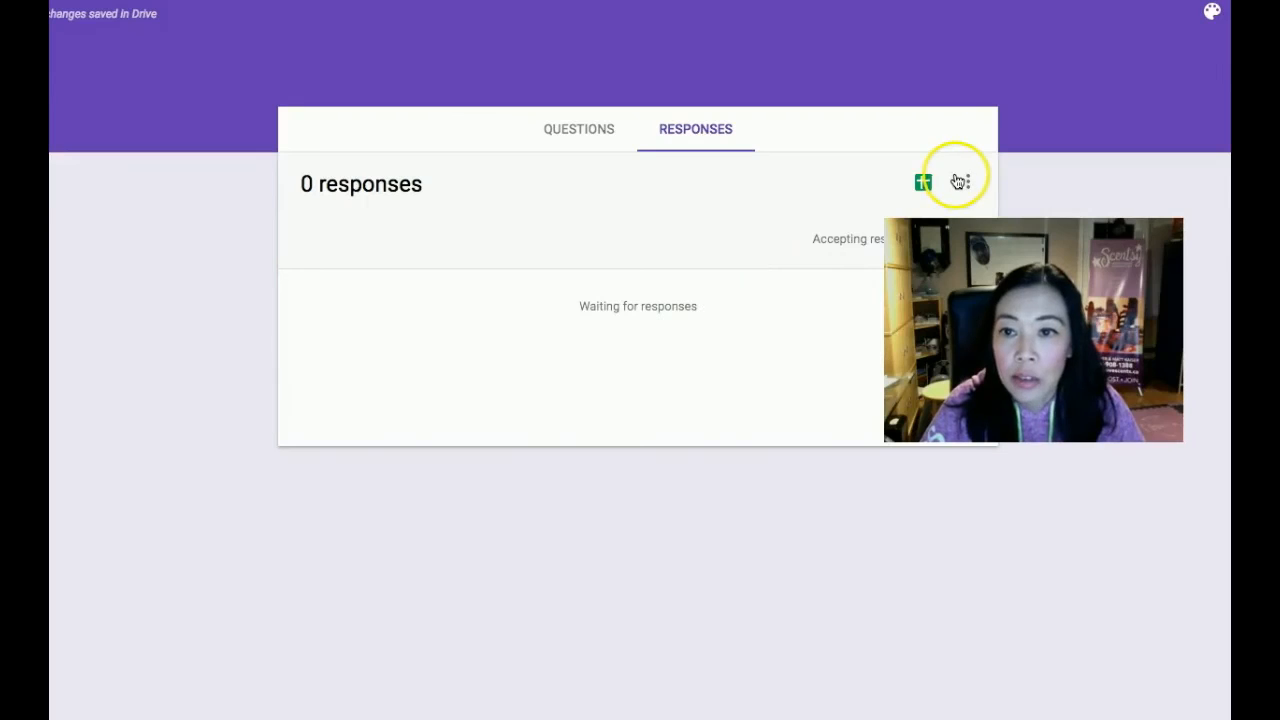
- Enable email notifications for new responses to the form
left_click(966, 181)
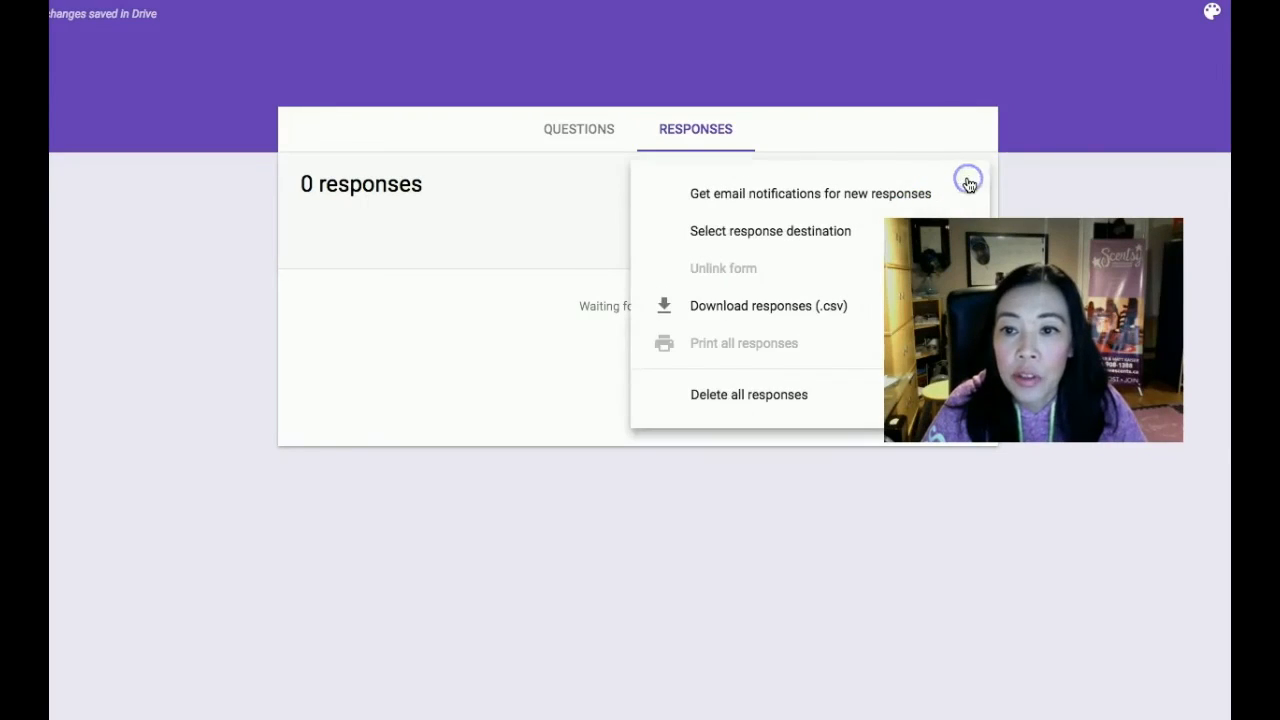
left_click(970, 185)
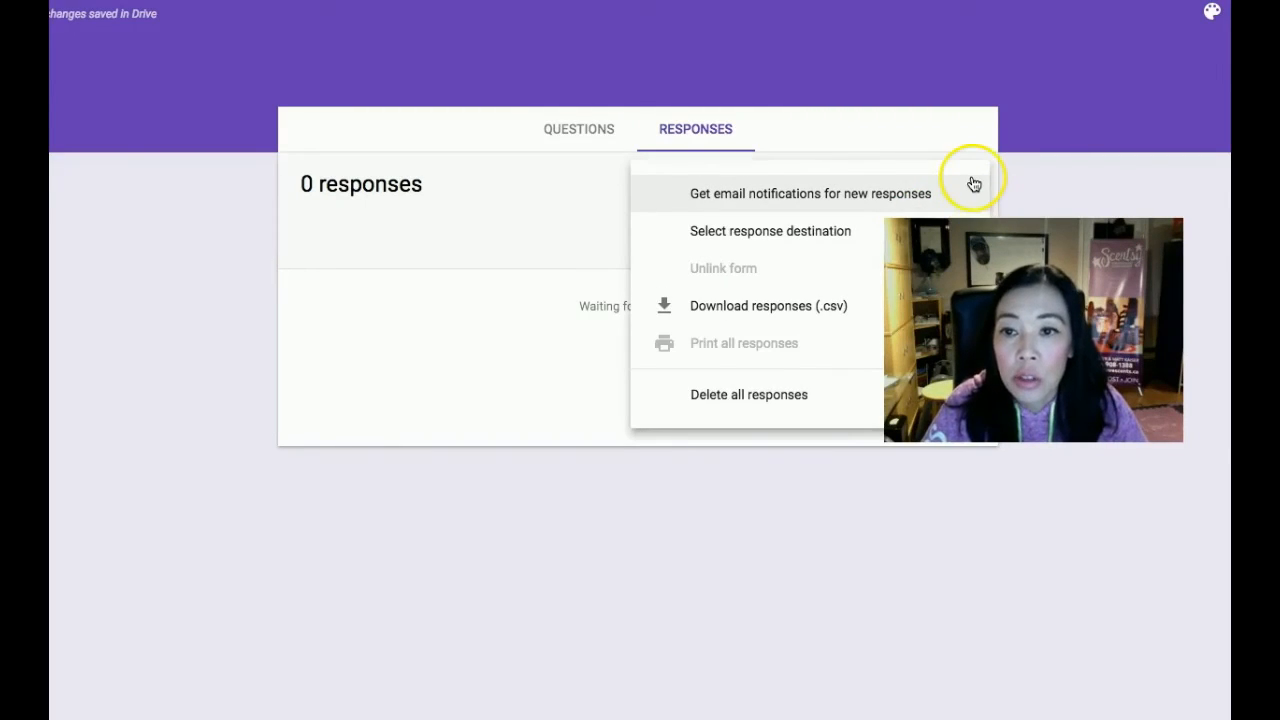
left_click(816, 196)
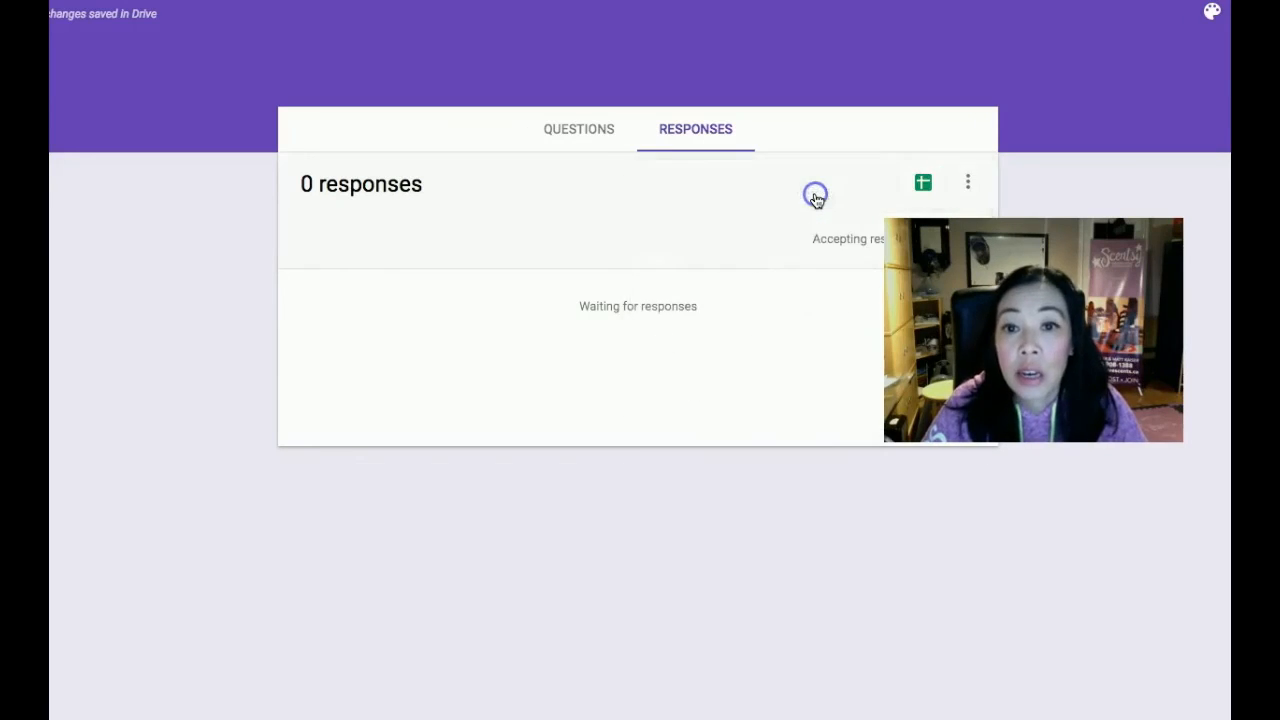
- Review the remaining response options, including the response destination and the CSV download, without changing them
left_click(969, 184)
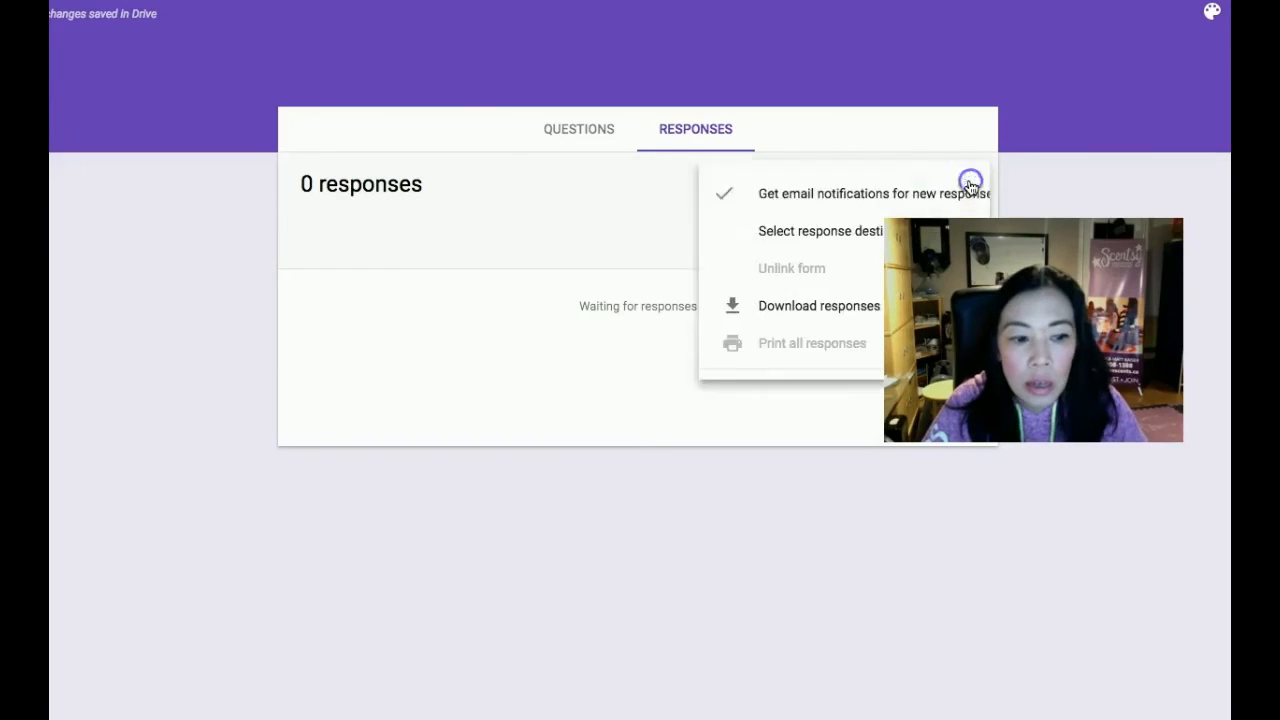
left_click(818, 231)
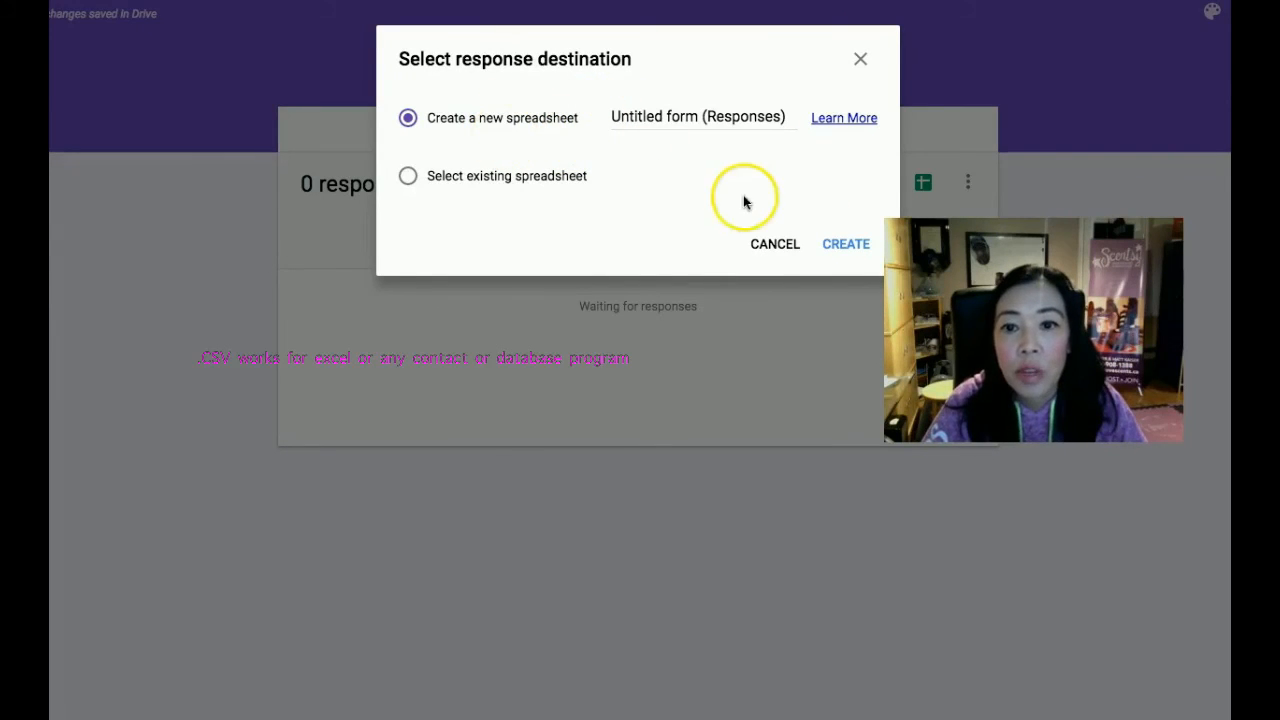
left_click(775, 245)
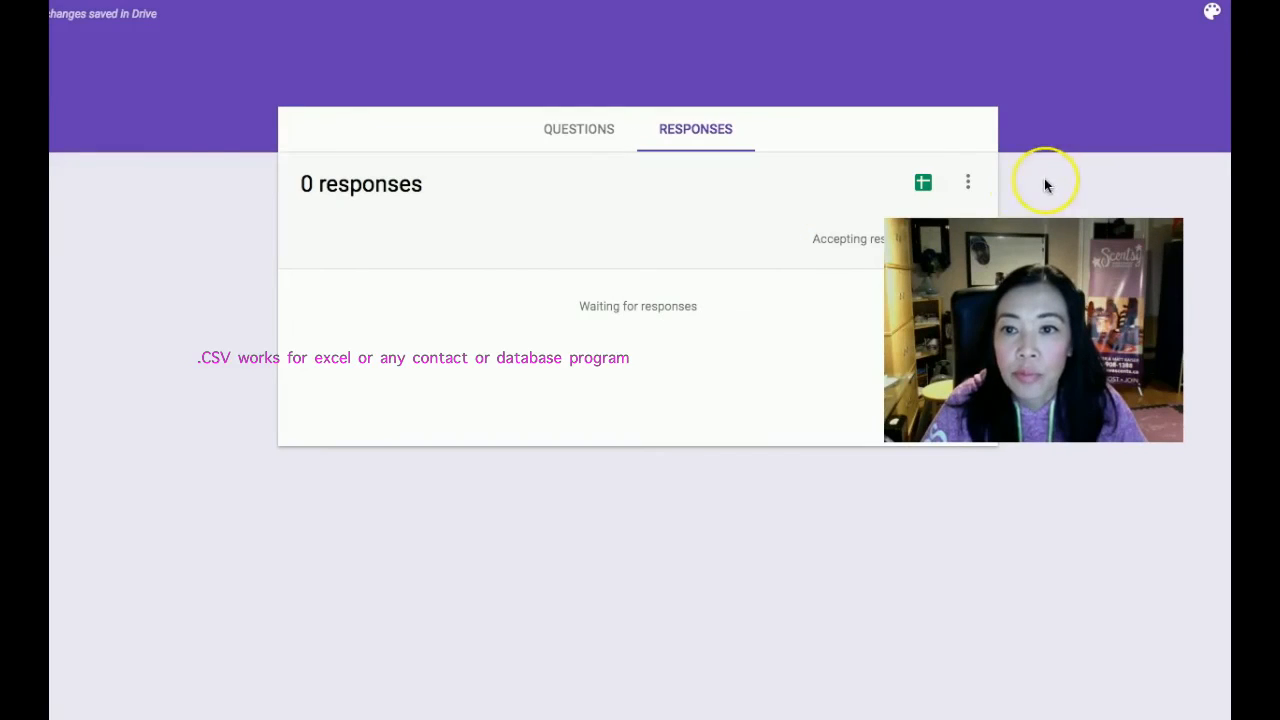
left_click(966, 181)
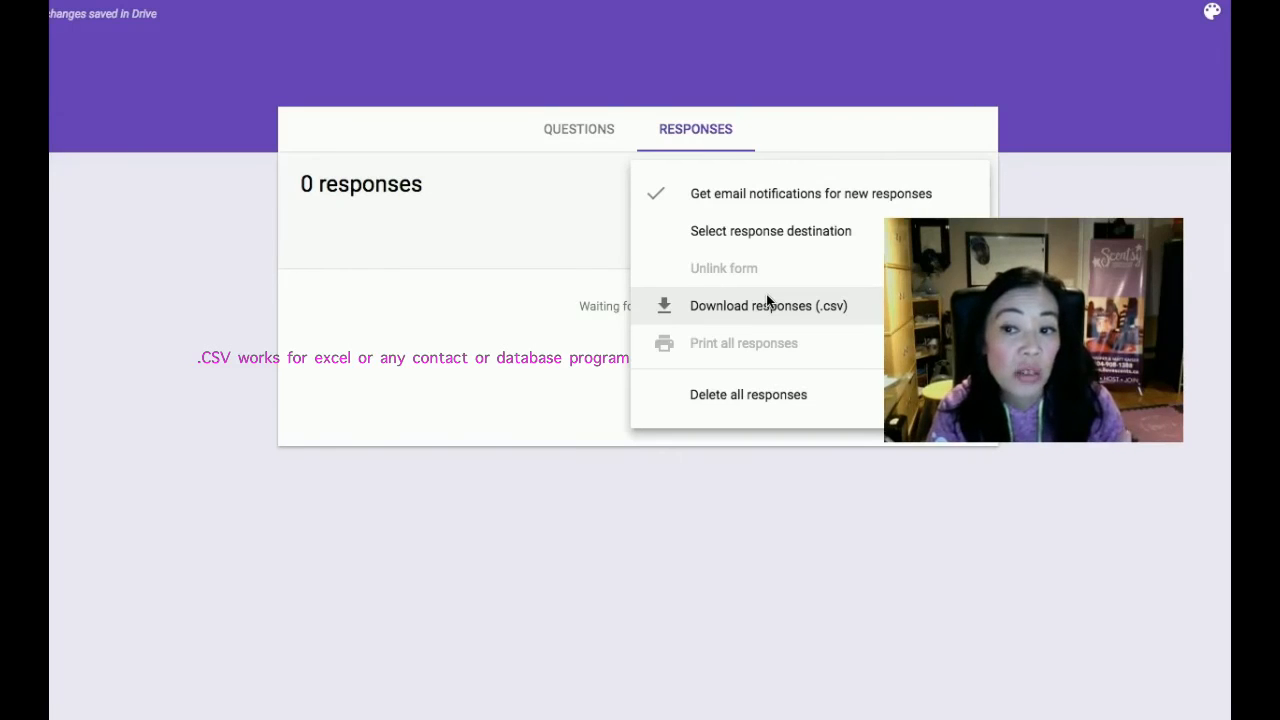
left_click(805, 288)
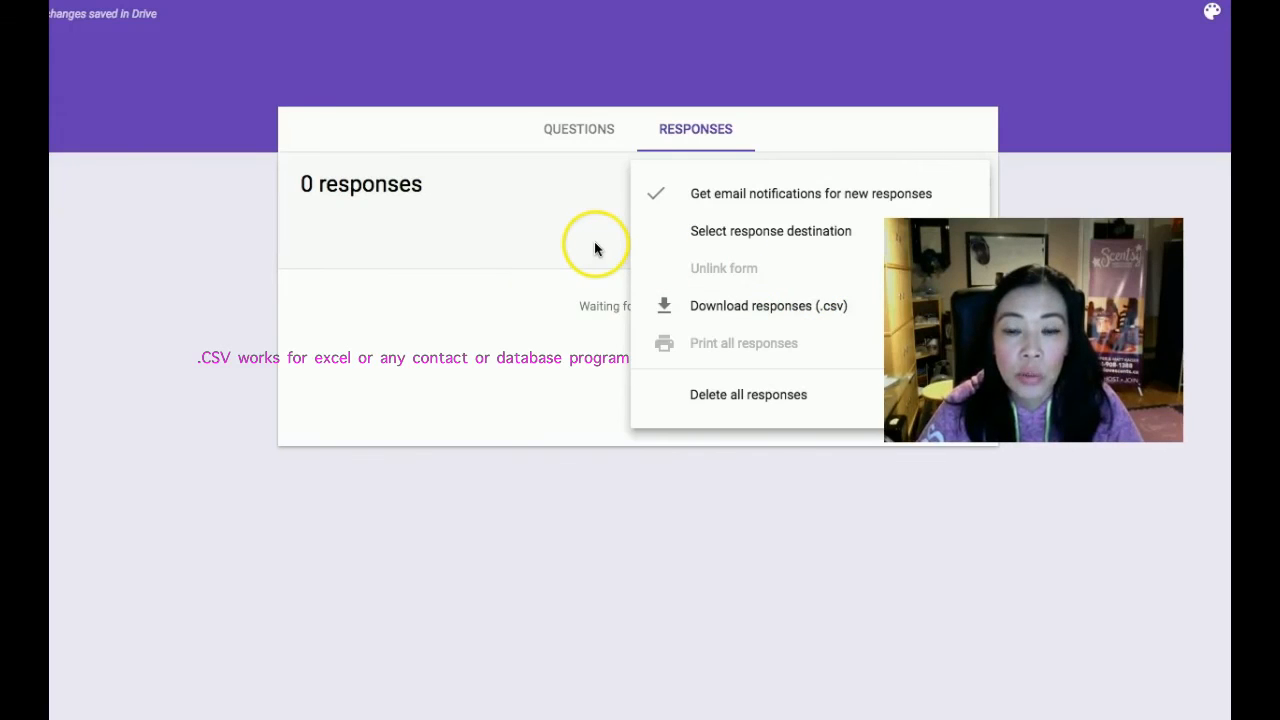
left_click(490, 402)
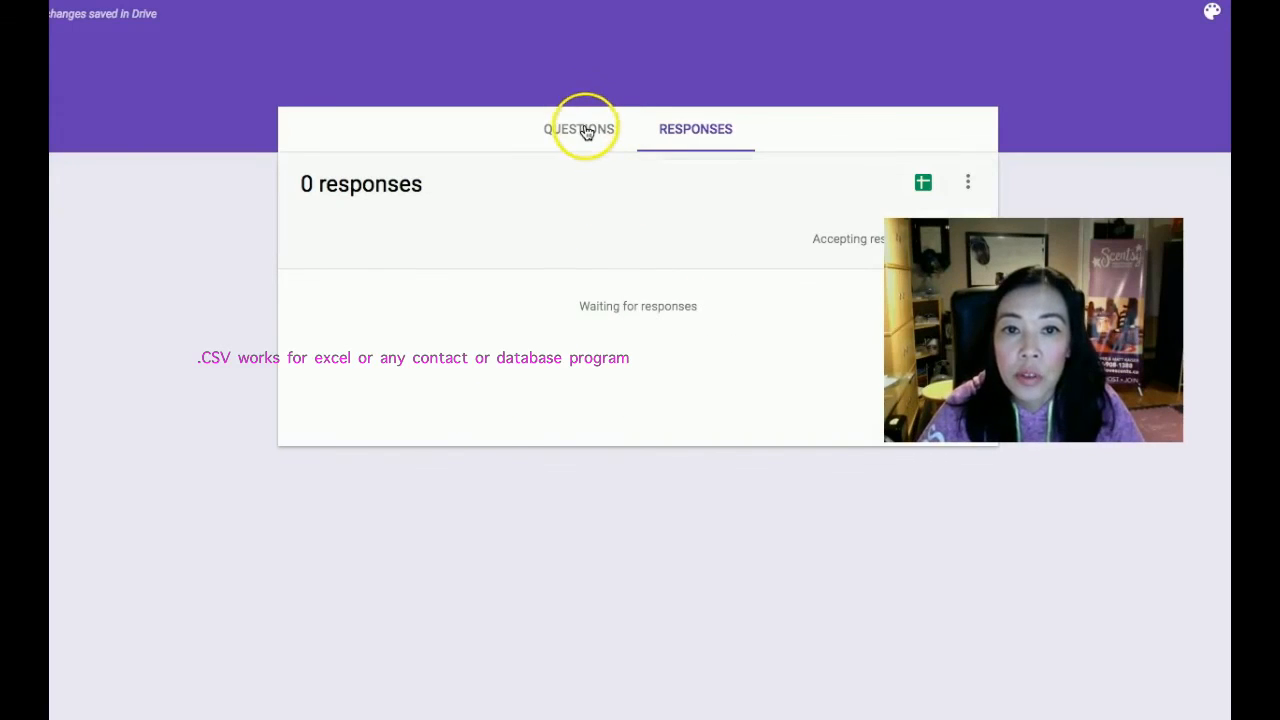
- Preview the form and check all its questions, notes and the flyer image from start to end
left_click(1094, 43)
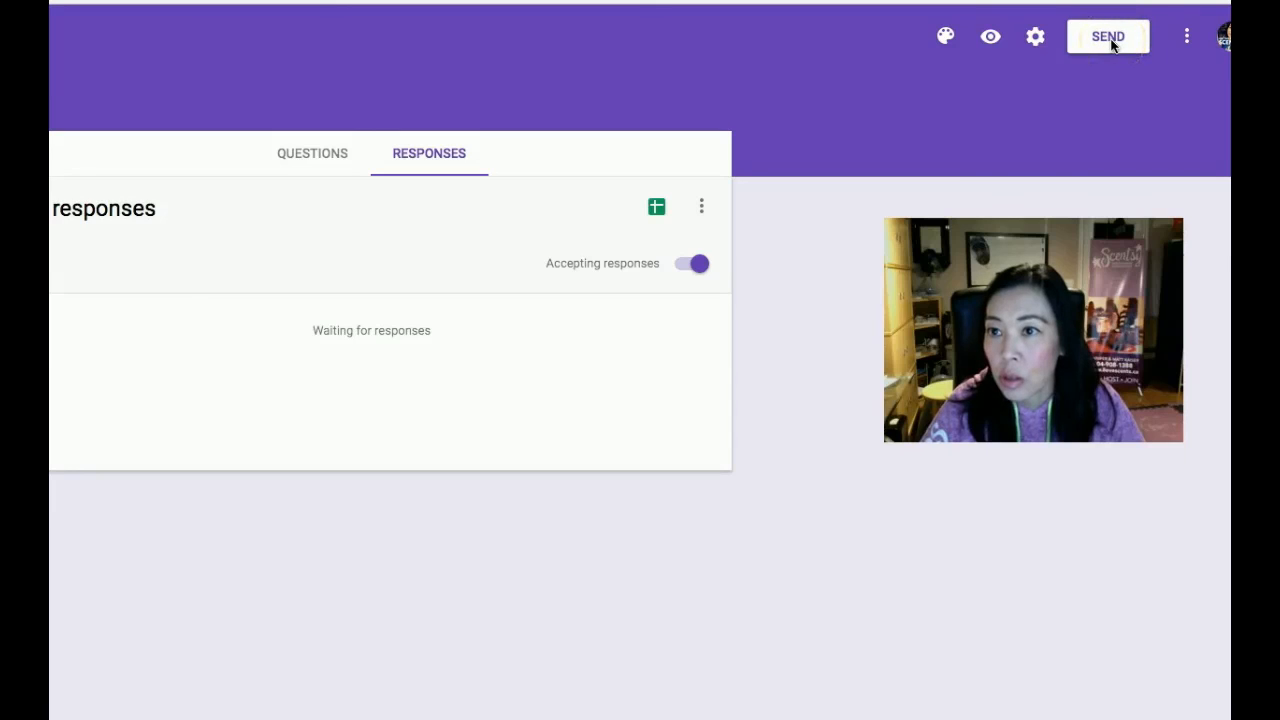
left_click(990, 37)
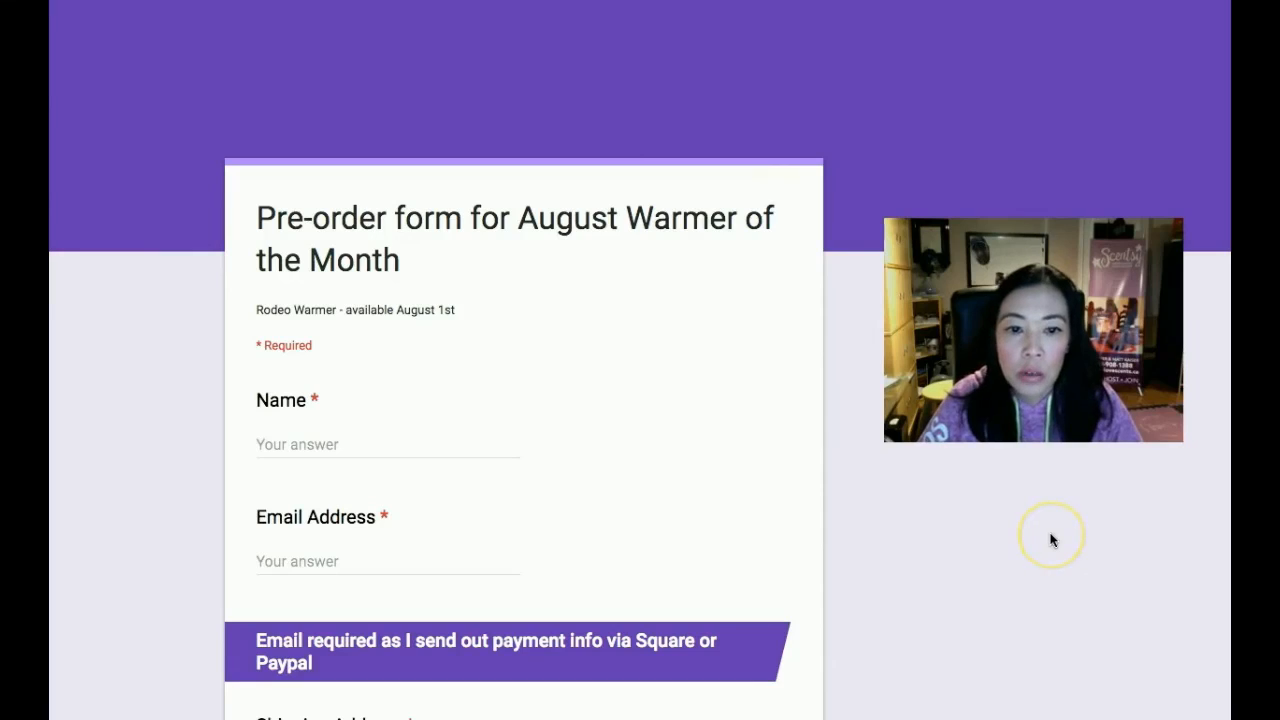
scroll(1050, 540, "down", 5)
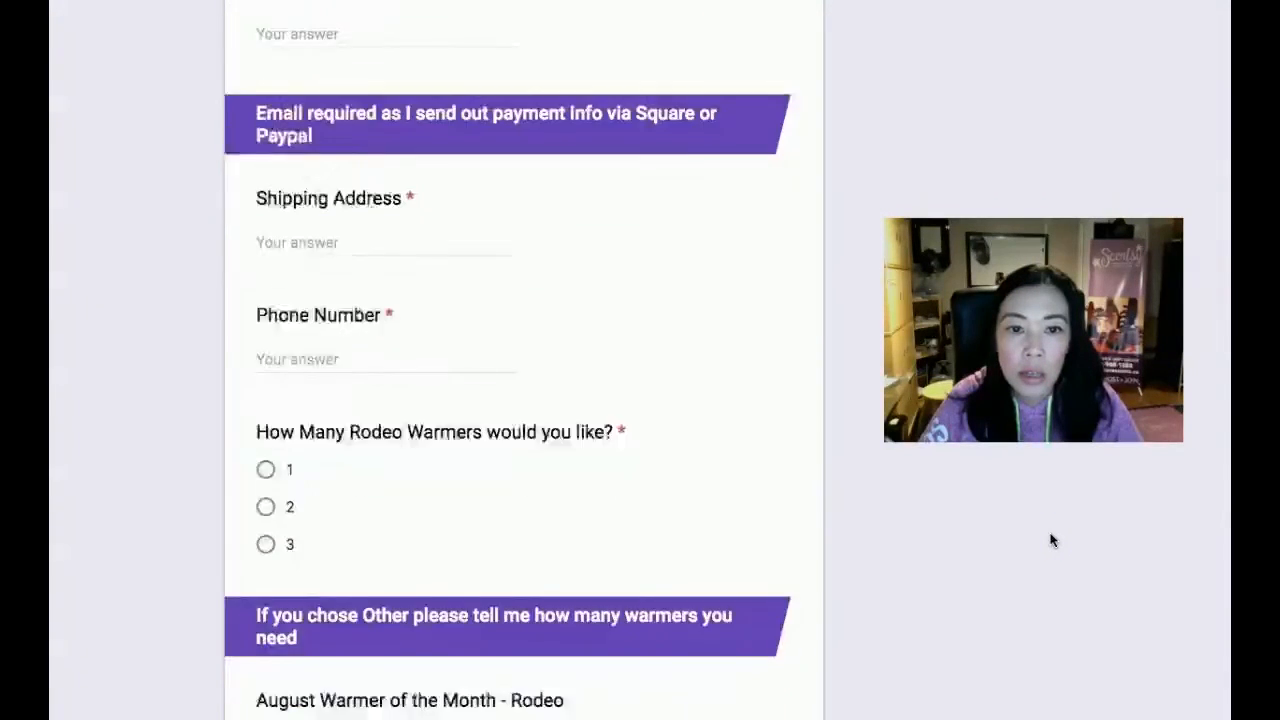
scroll(1050, 540, "down", 3)
scroll(1050, 540, "down", 1)
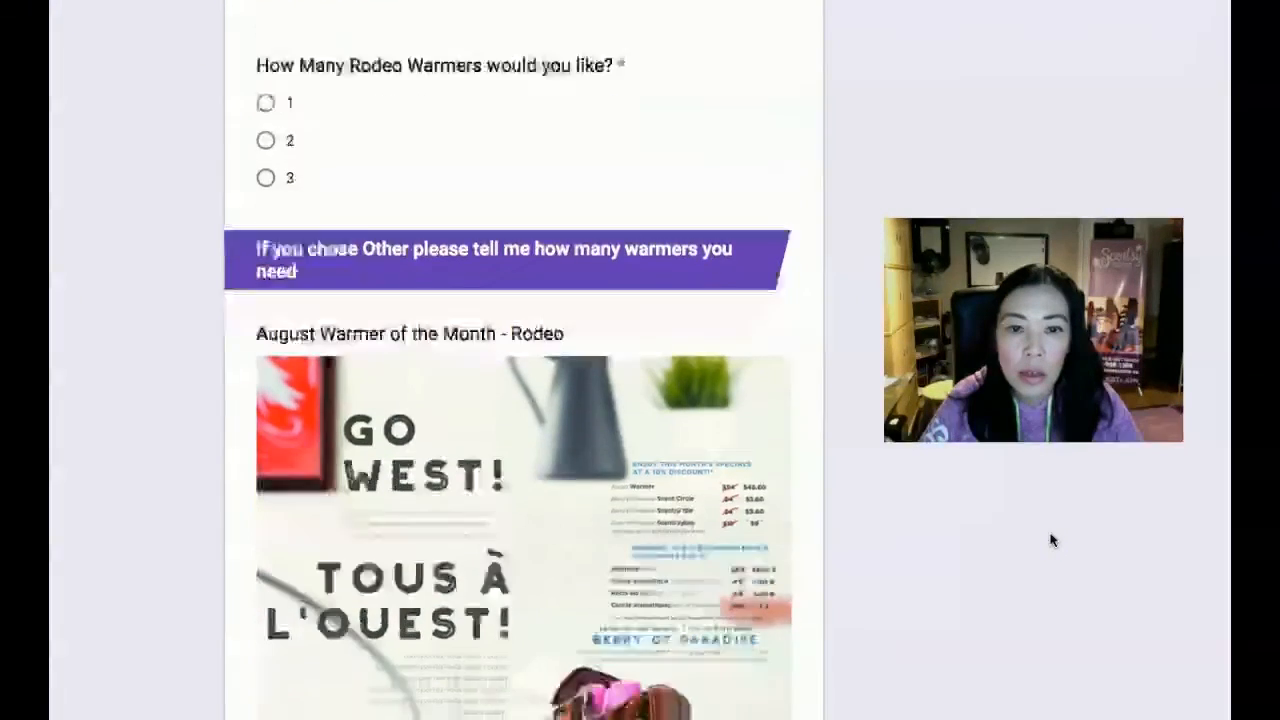
scroll(1050, 540, "down", 6)
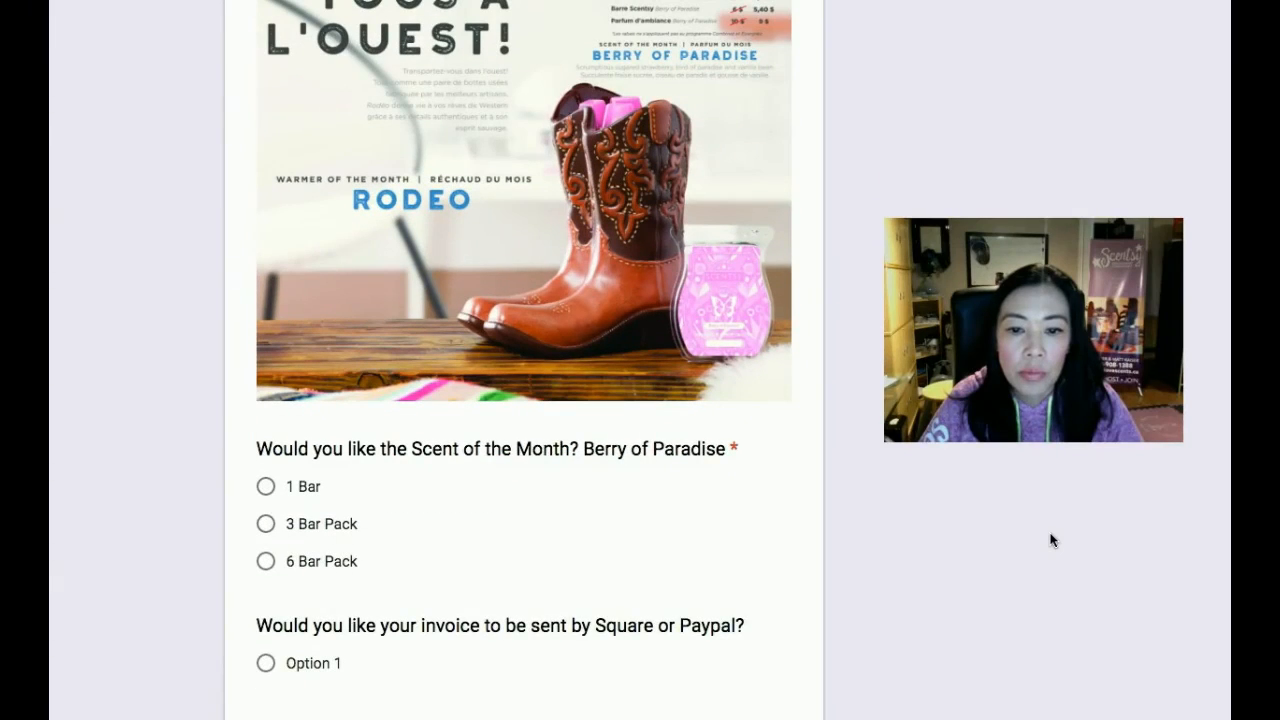
scroll(1050, 540, "up", 10)
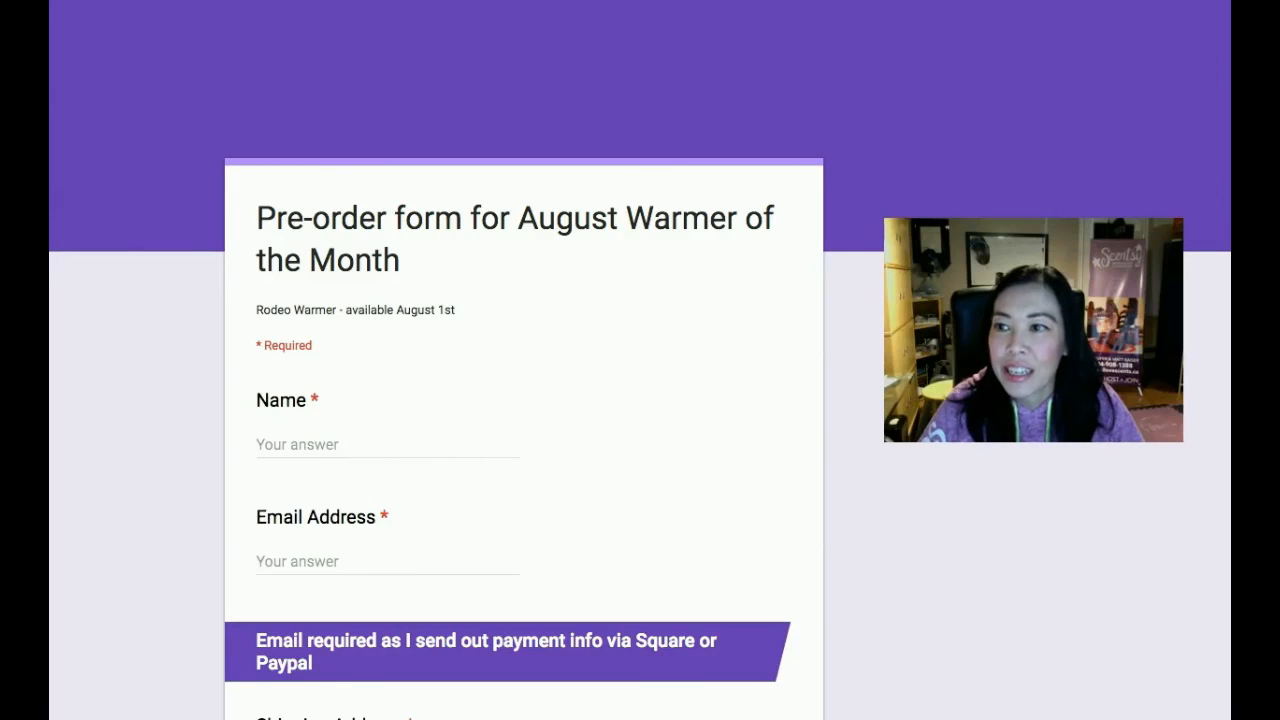
- Return to the form editor and open the form's sending options, trying username collection and leaving it off
key("ctrl+shift+Tab")
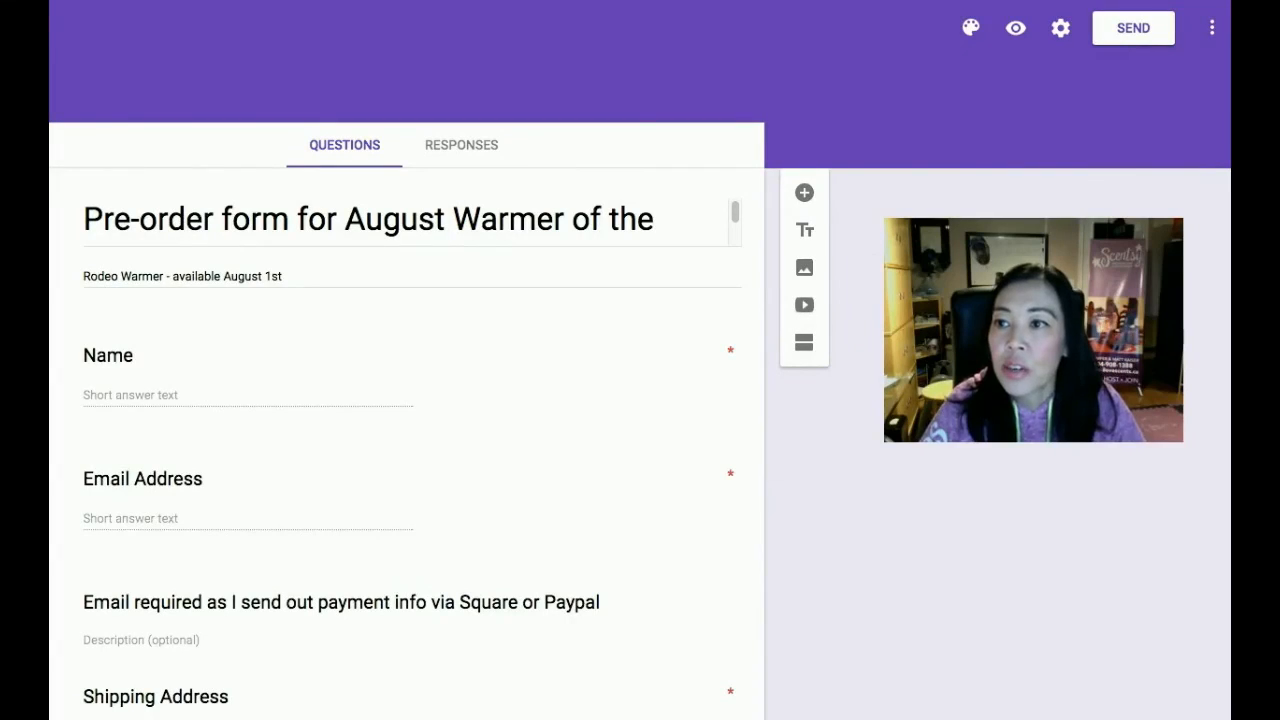
left_click(1139, 37)
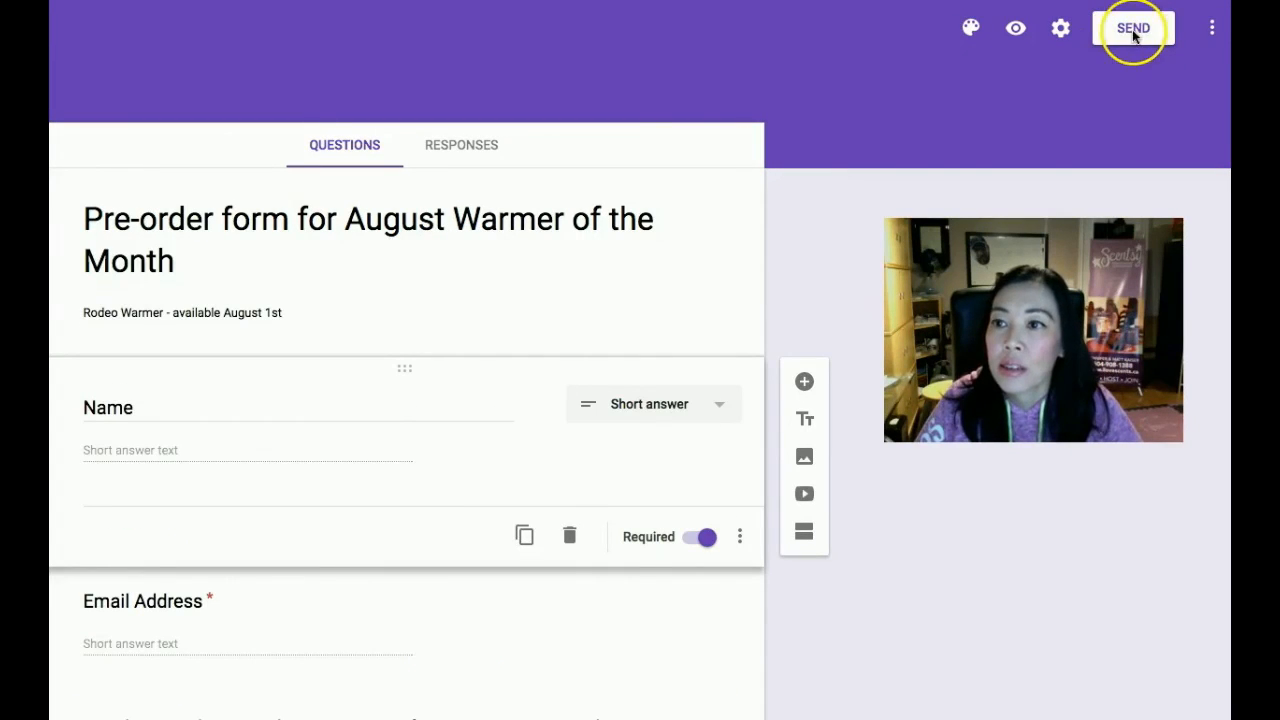
left_click(1128, 38)
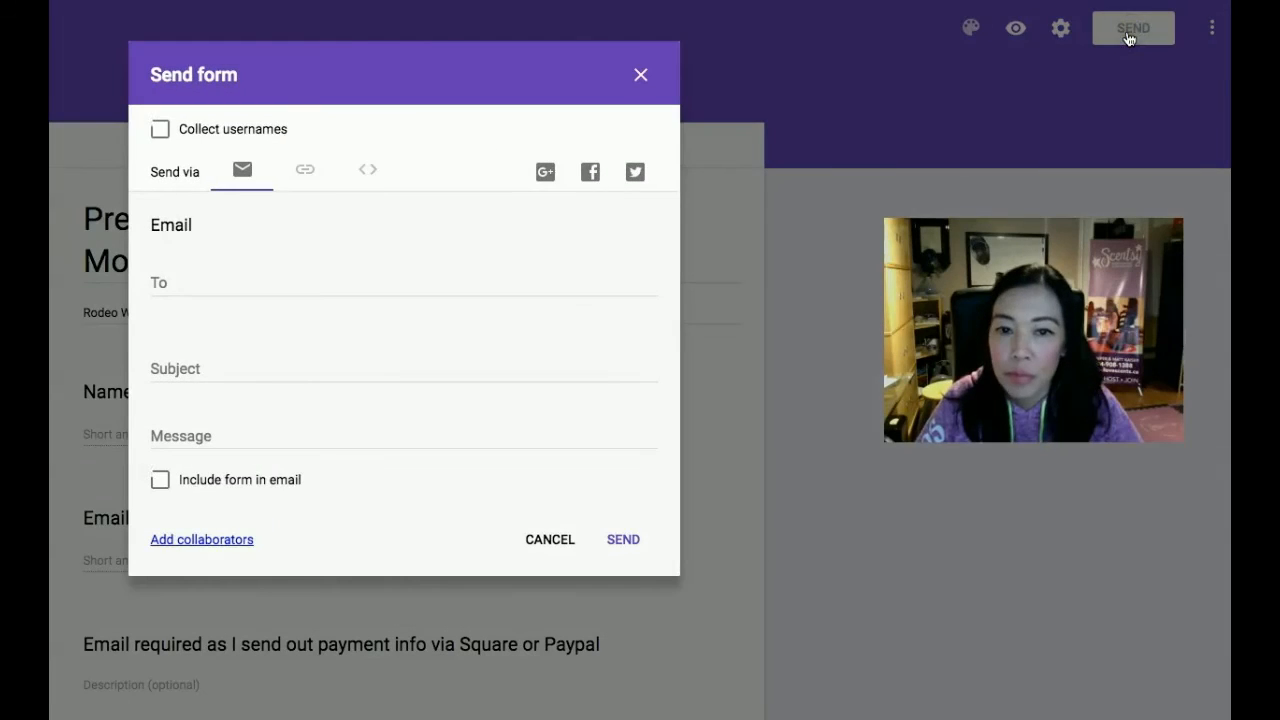
left_click(160, 131)
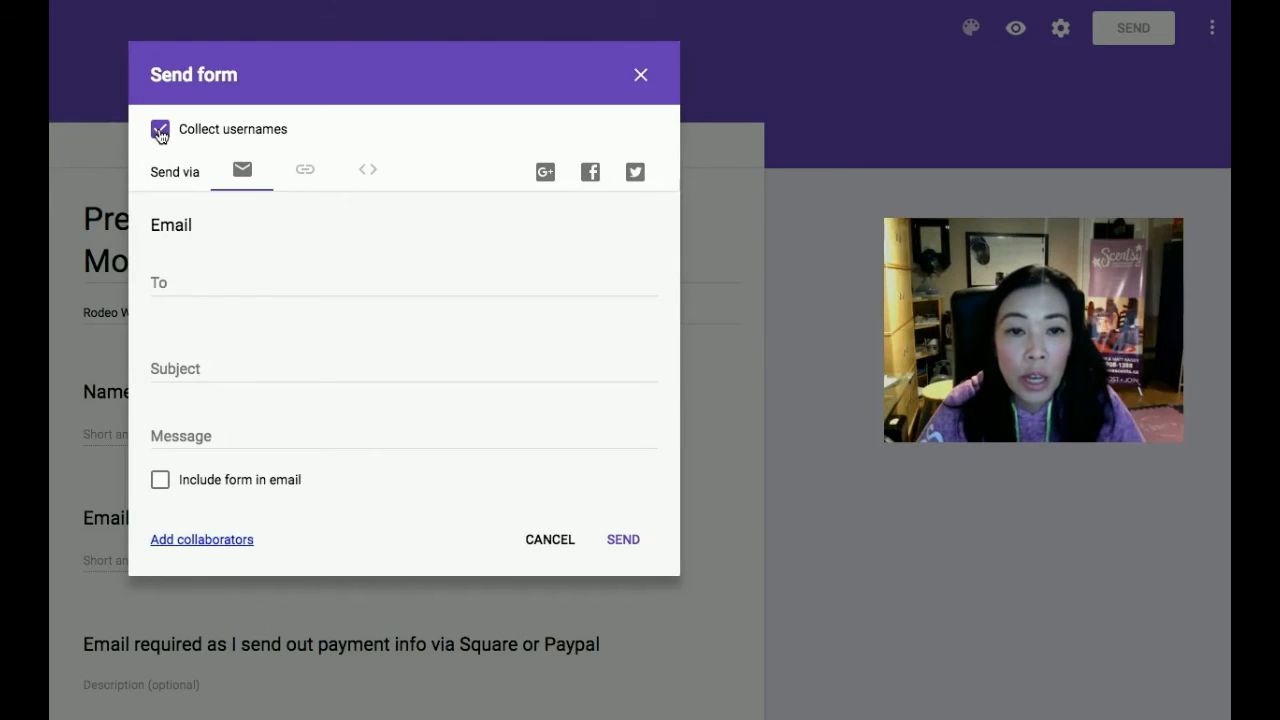
left_click(160, 131)
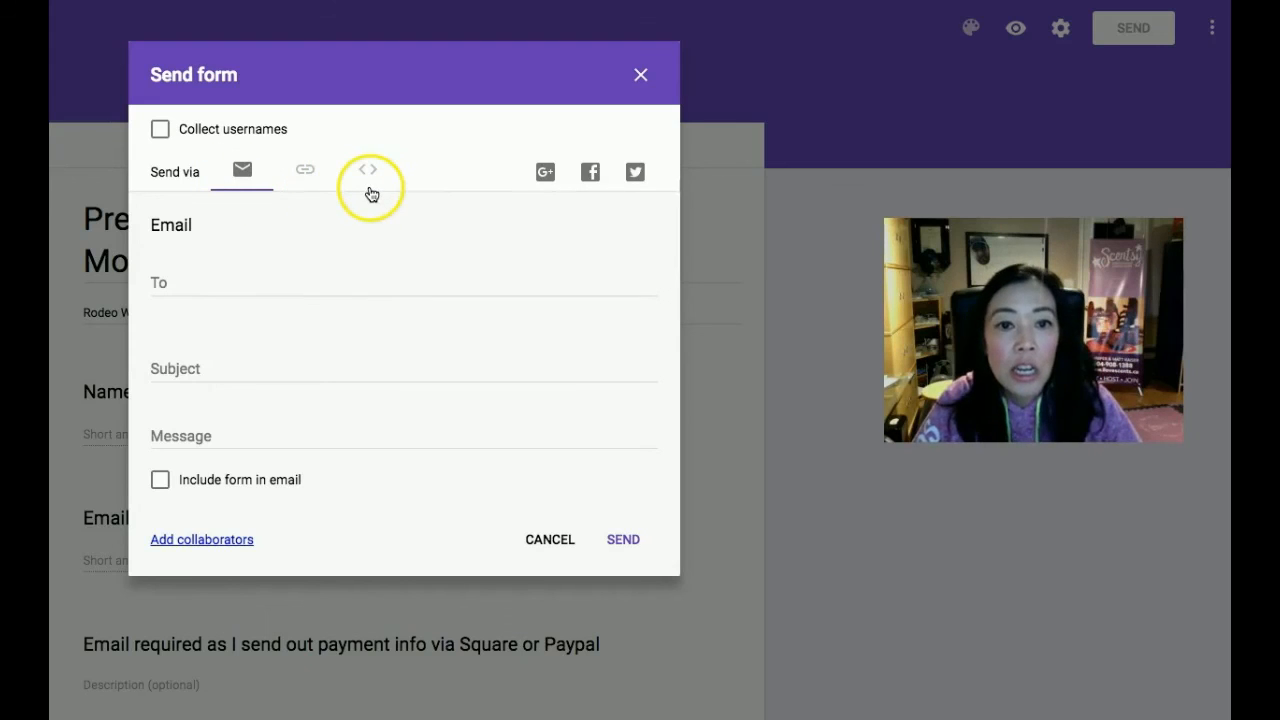
- Compare sending the form by email and by link, choose the link option and shorten its URL
left_click(305, 172)
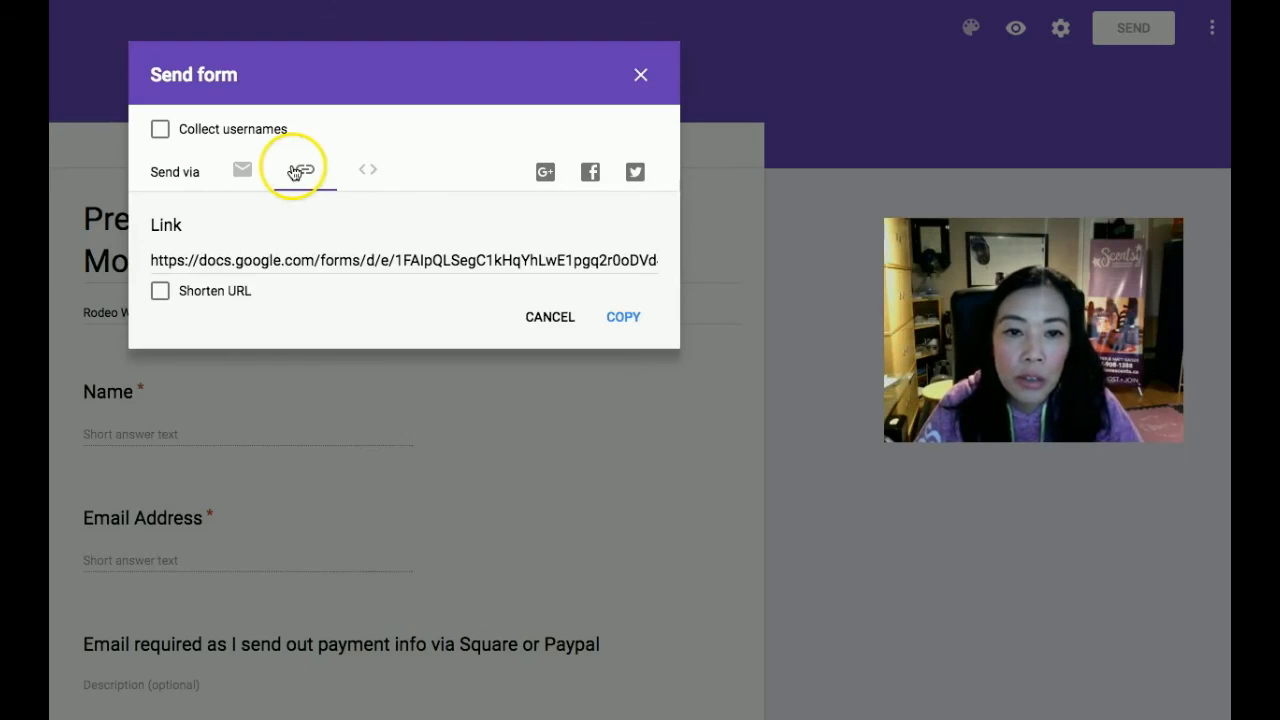
left_click(243, 170)
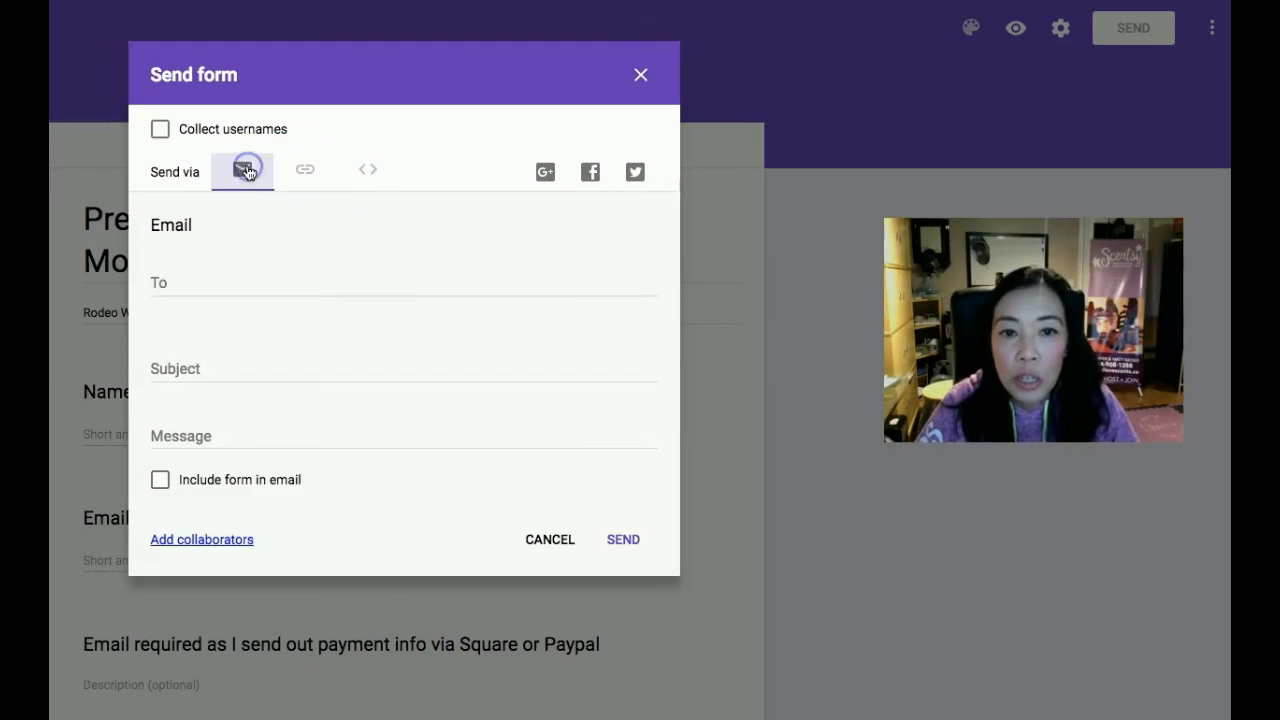
left_click(305, 170)
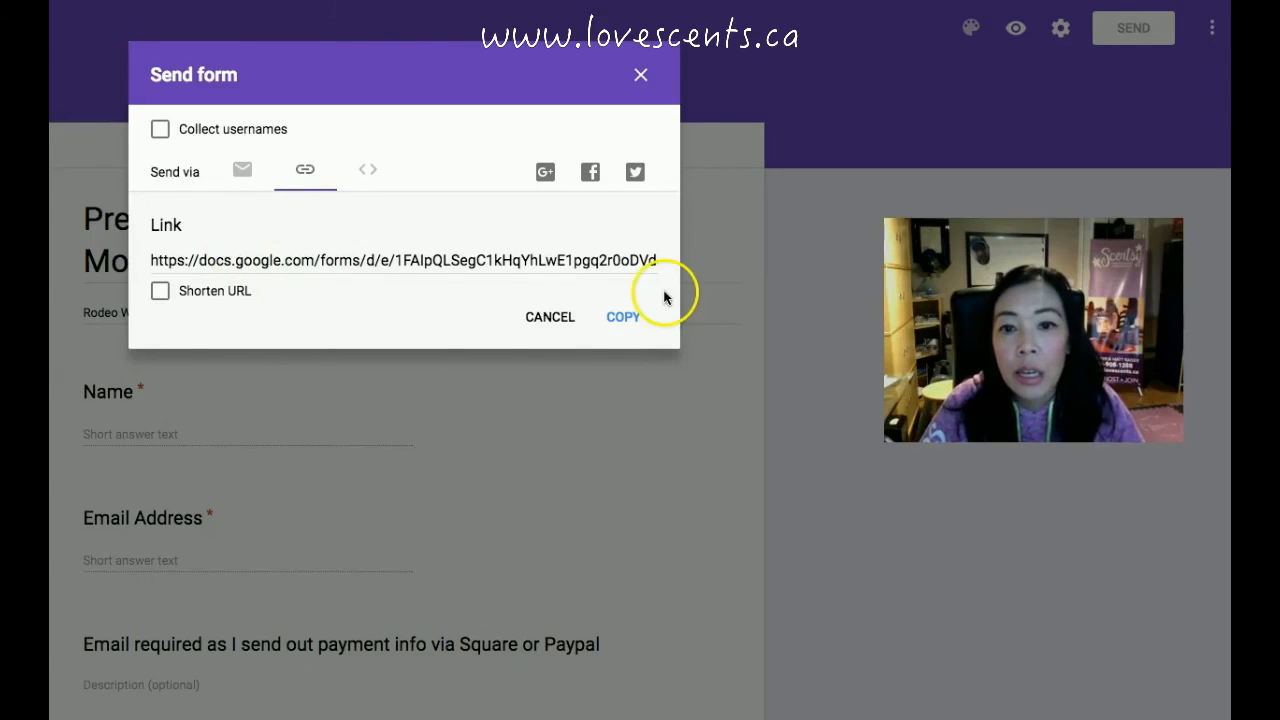
left_click(162, 292)
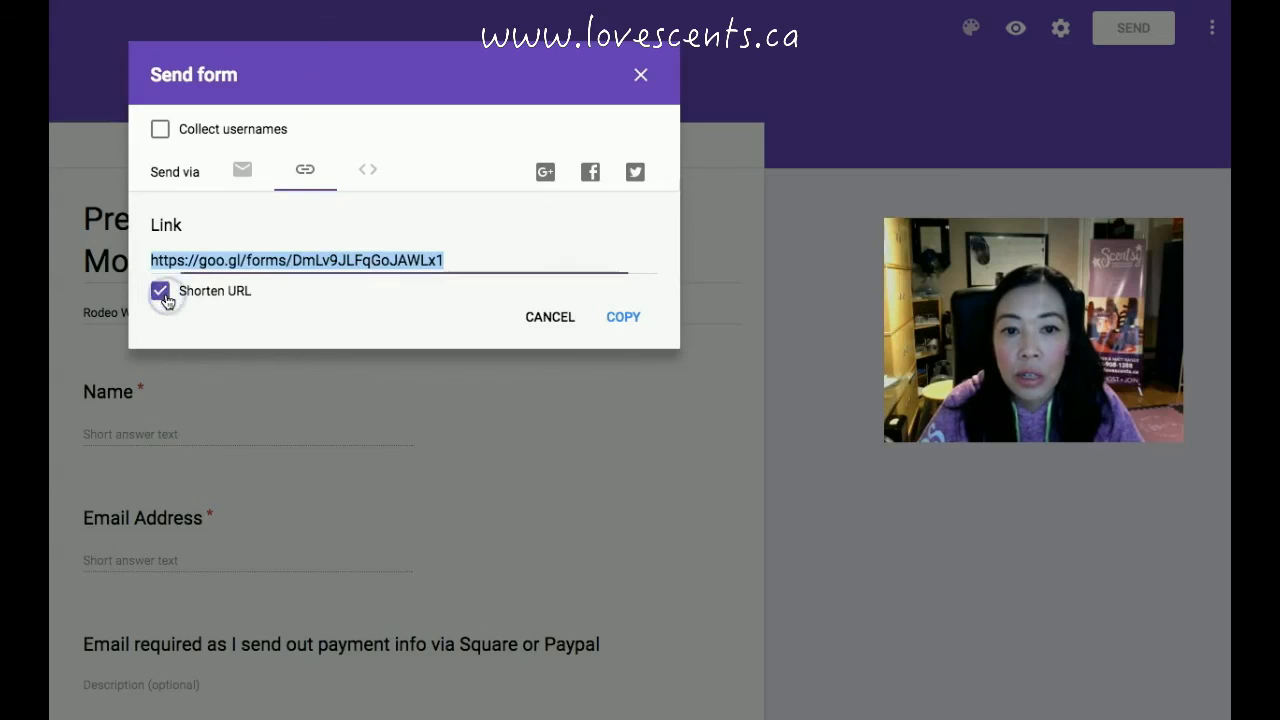